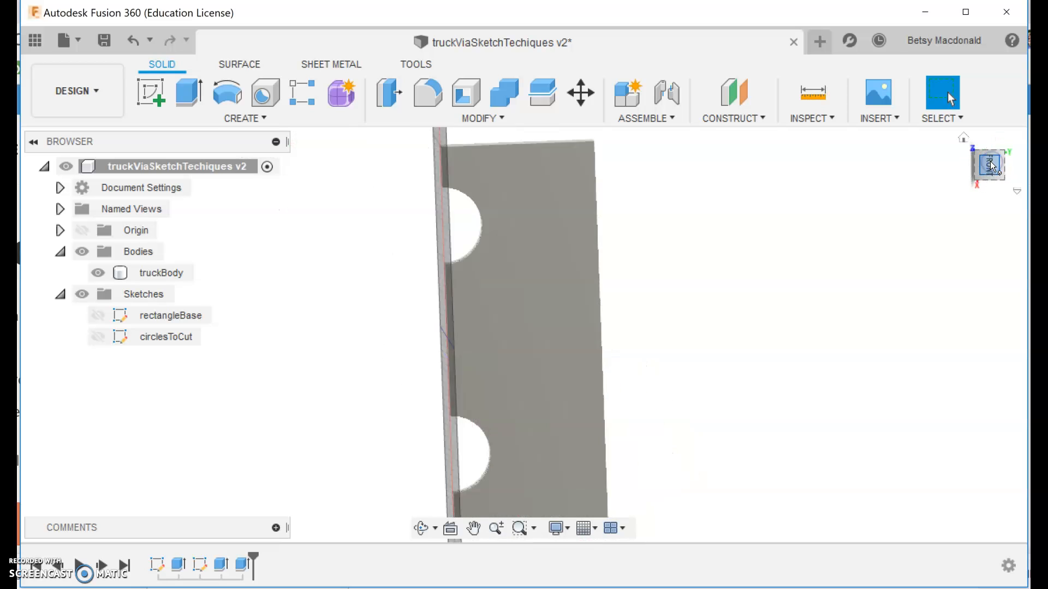
# Examine the truck body and its wheel cutouts from the front, from above and at an angle.
pyautogui.click(1006, 136)
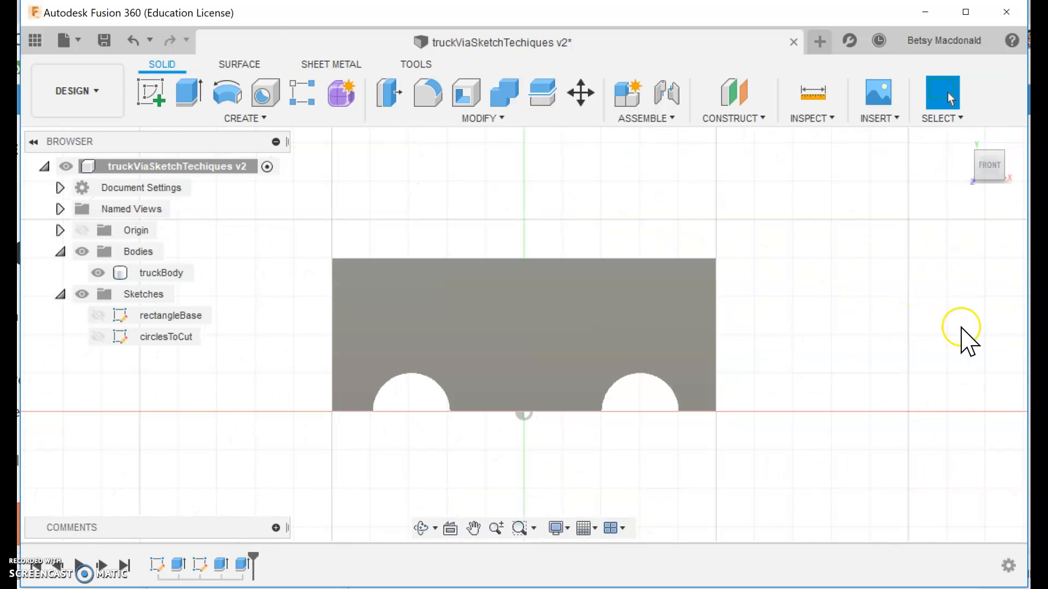
pyautogui.click(908, 312)
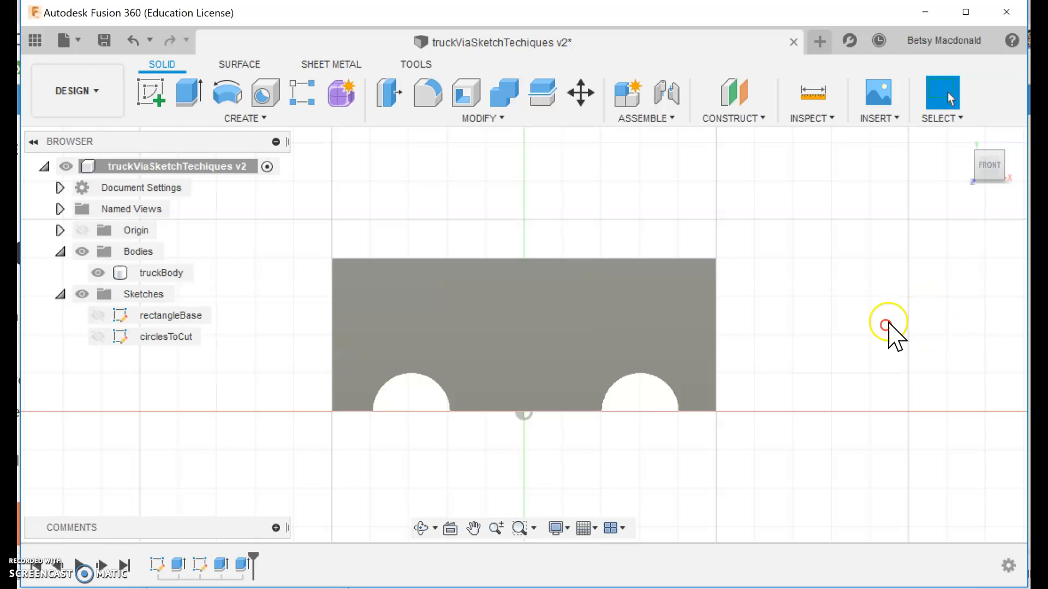
pyautogui.moveTo(928, 300)
pyautogui.mouseDown(button='middle')
pyautogui.moveTo(912, 304)
pyautogui.moveTo(923, 290)
pyautogui.mouseUp(button='middle')
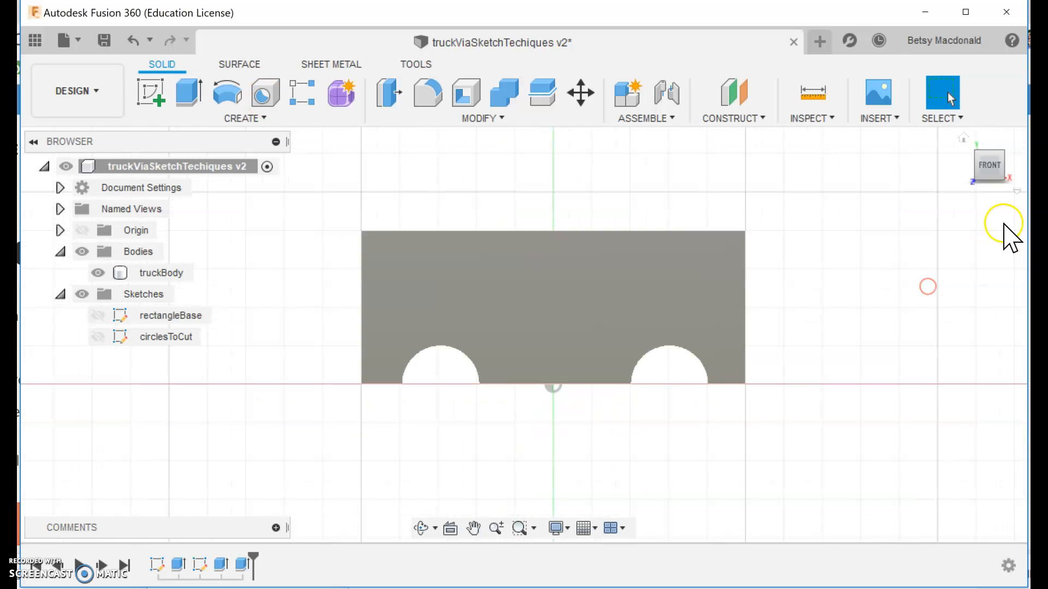
pyautogui.click(986, 165)
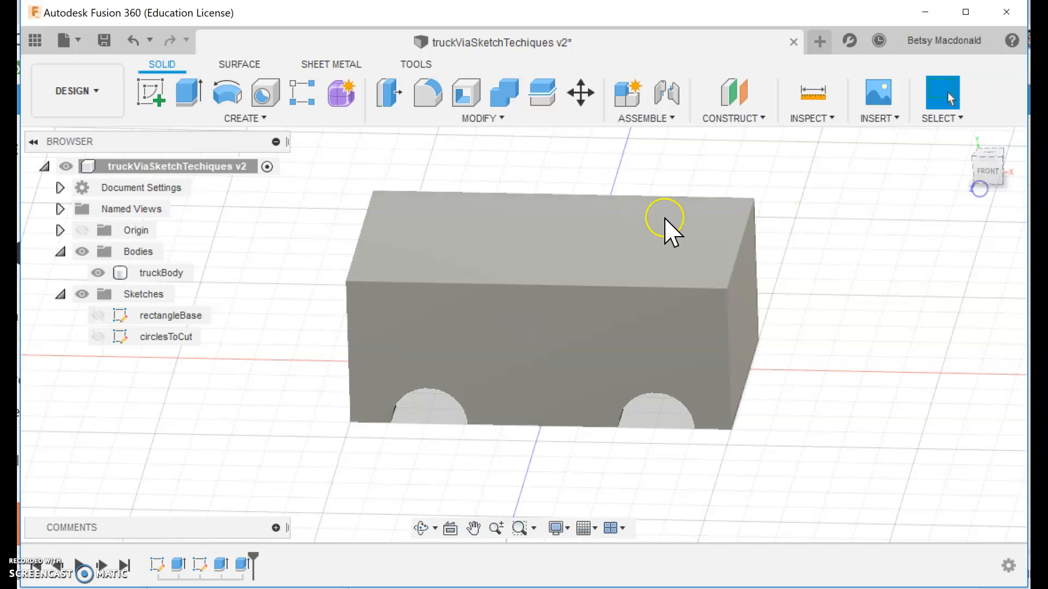
pyautogui.click(622, 215)
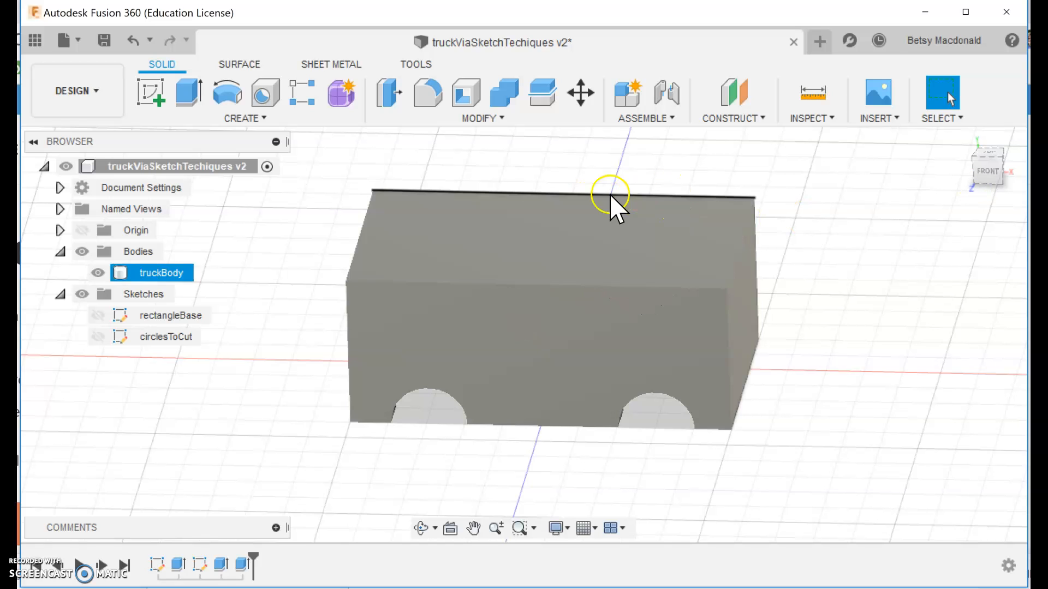
pyautogui.click(950, 374)
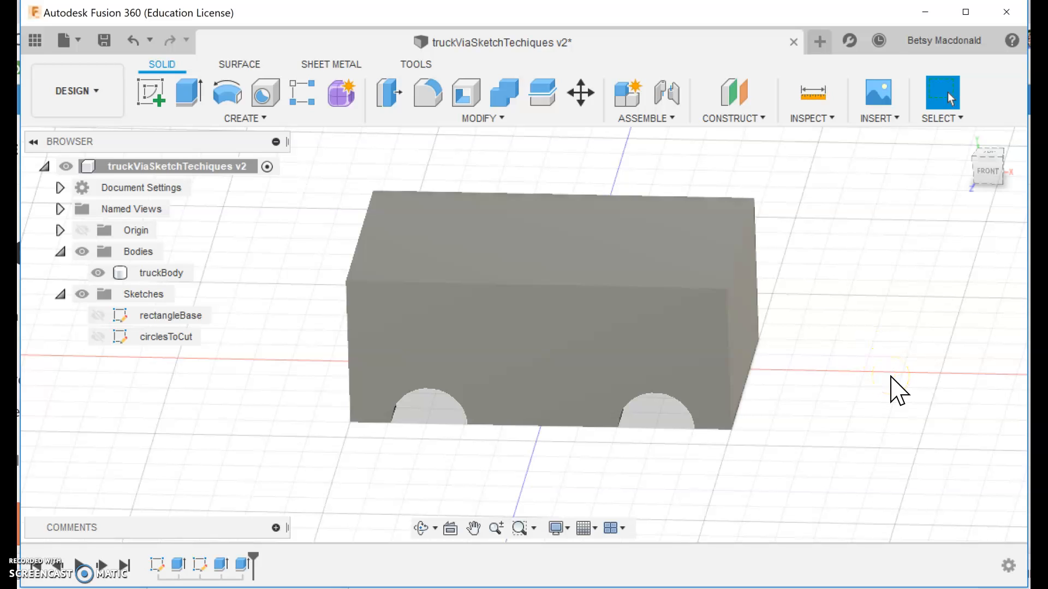
pyautogui.click(630, 295)
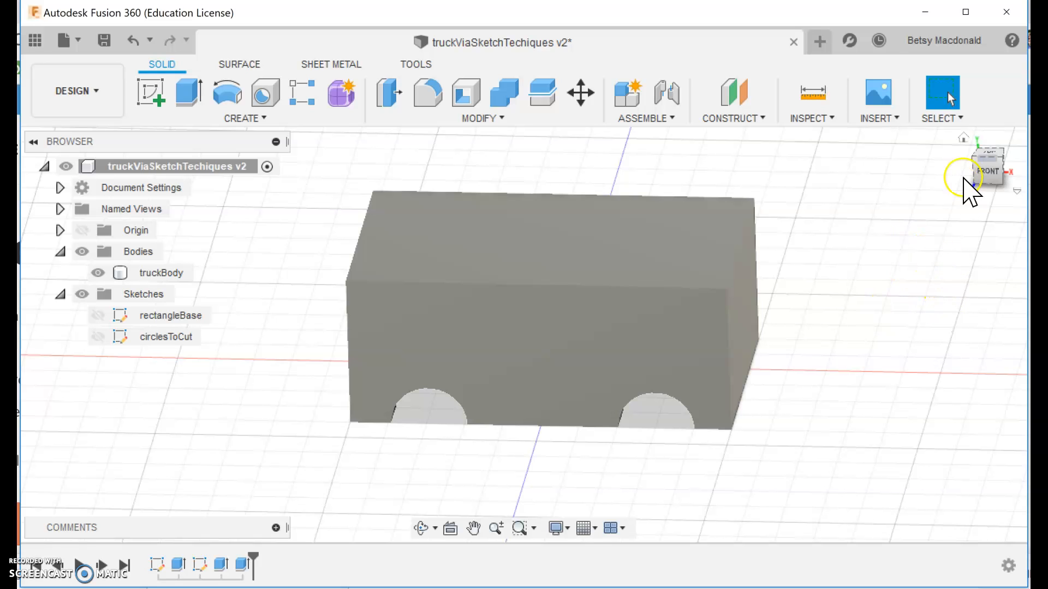
pyautogui.click(991, 166)
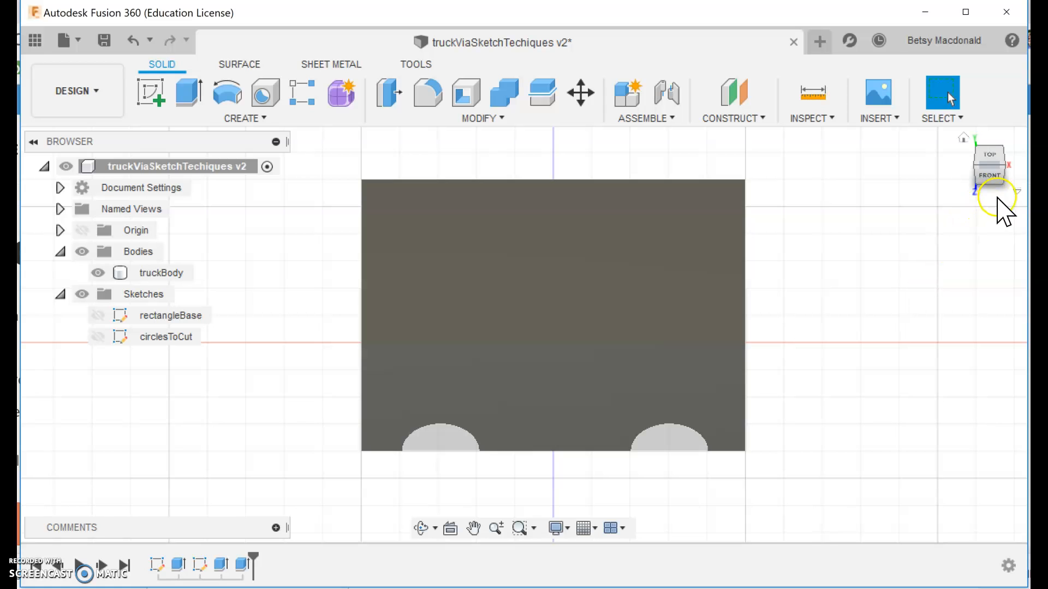
# Sketch a rectangle about 25 by 60 mm on the body's top face, from the back edge's midpoint to the front edge, and finish the sketch.
pyautogui.moveTo(993, 182); pyautogui.dragTo(966, 197)
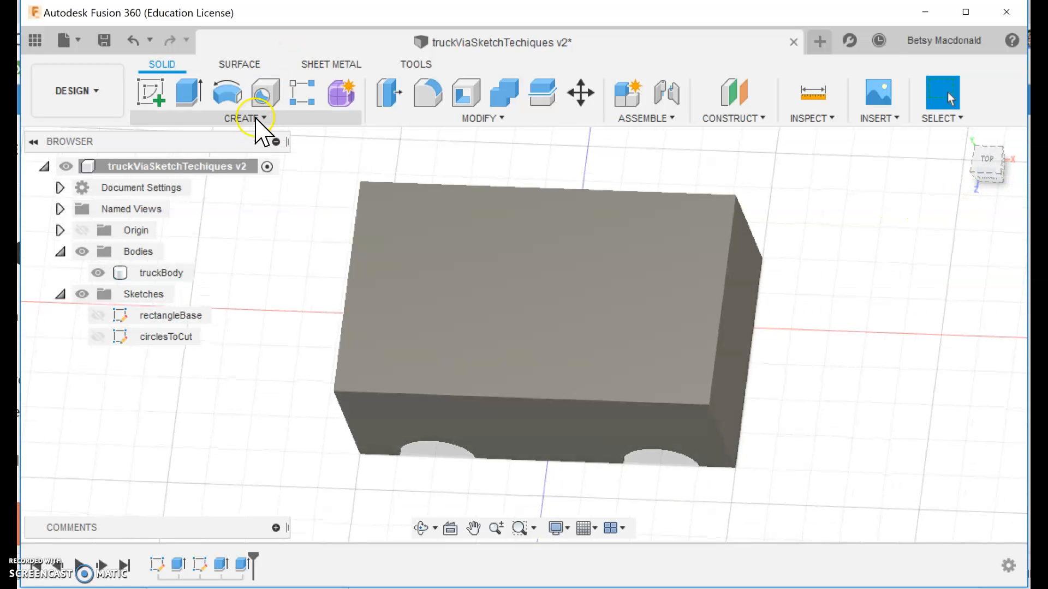
pyautogui.click(256, 118)
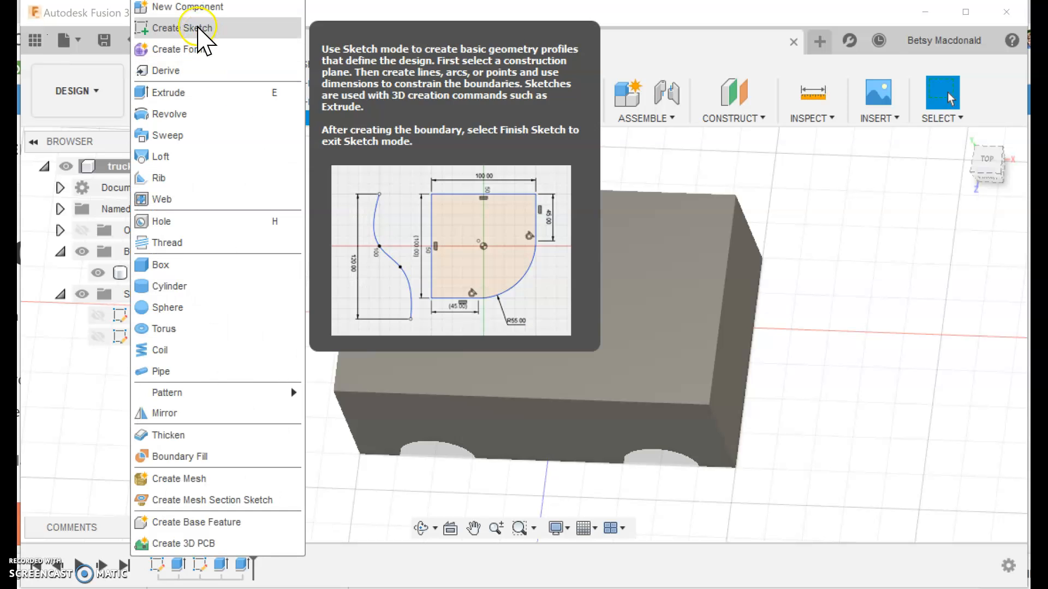
pyautogui.click(198, 28)
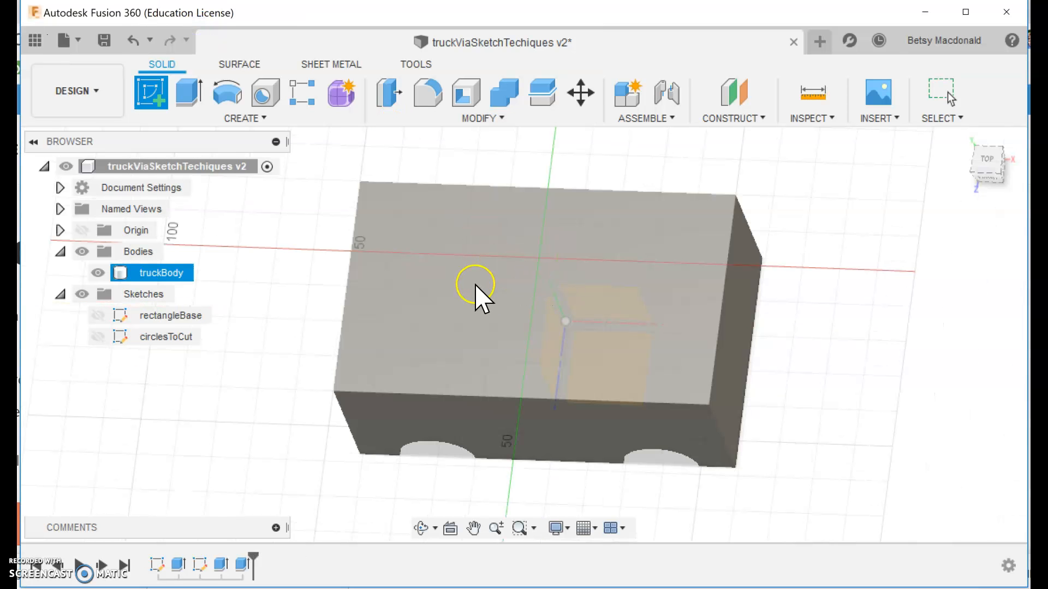
pyautogui.click(477, 289)
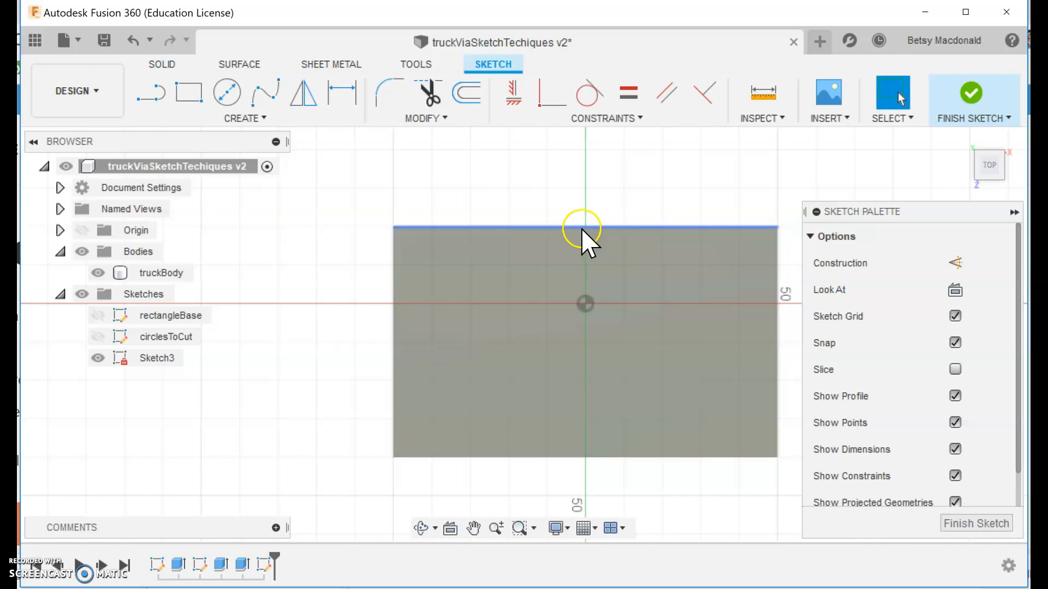
pyautogui.click(188, 102)
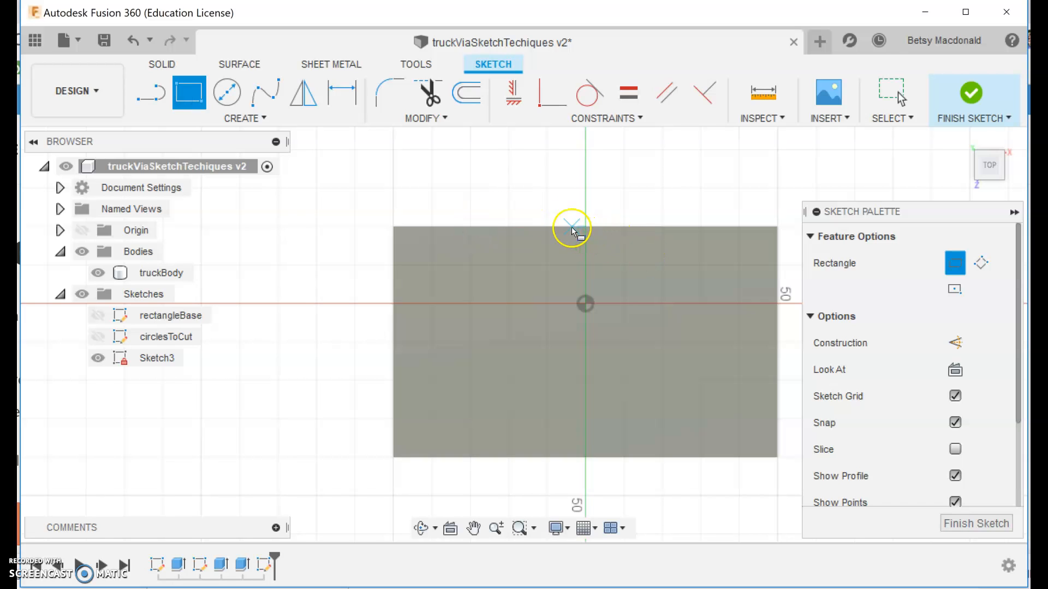
pyautogui.click(588, 229)
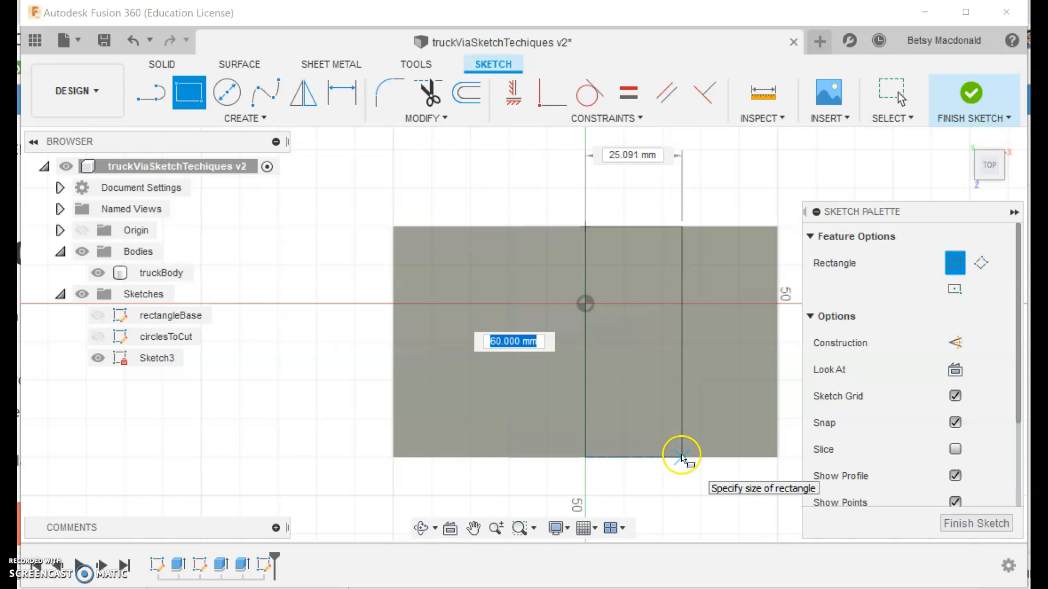
pyautogui.click(682, 456)
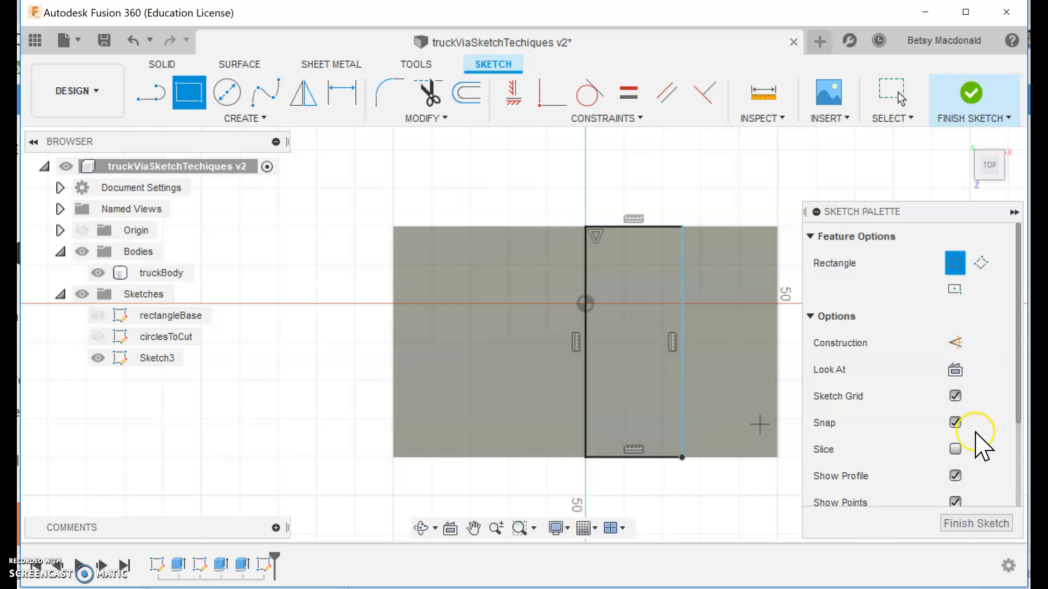
pyautogui.click(964, 522)
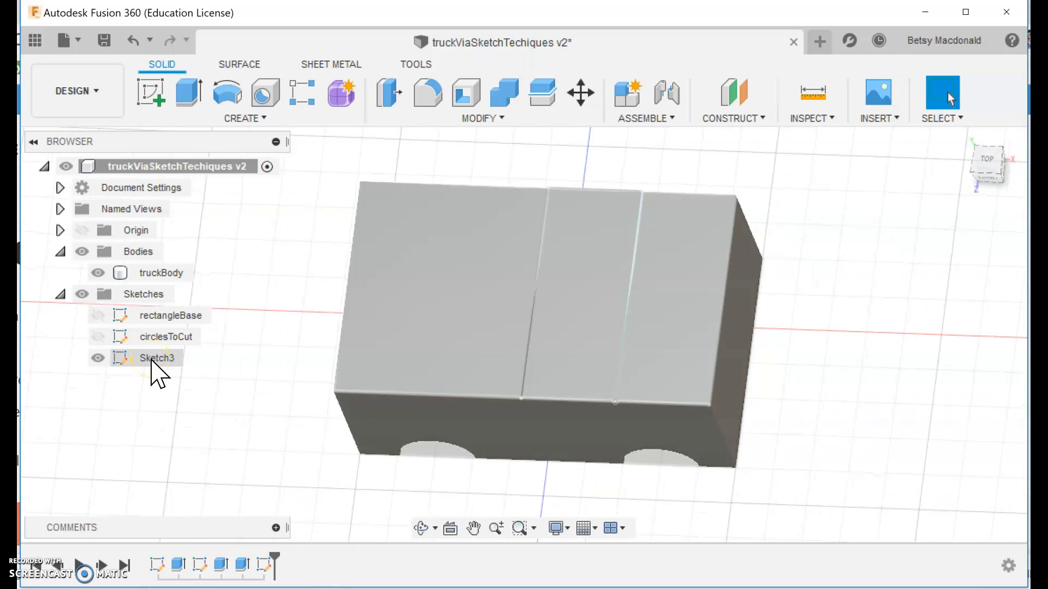
# Rename the new sketch on the body's top face as cabOfTruck.
pyautogui.click(152, 363)
pyautogui.click(160, 361)
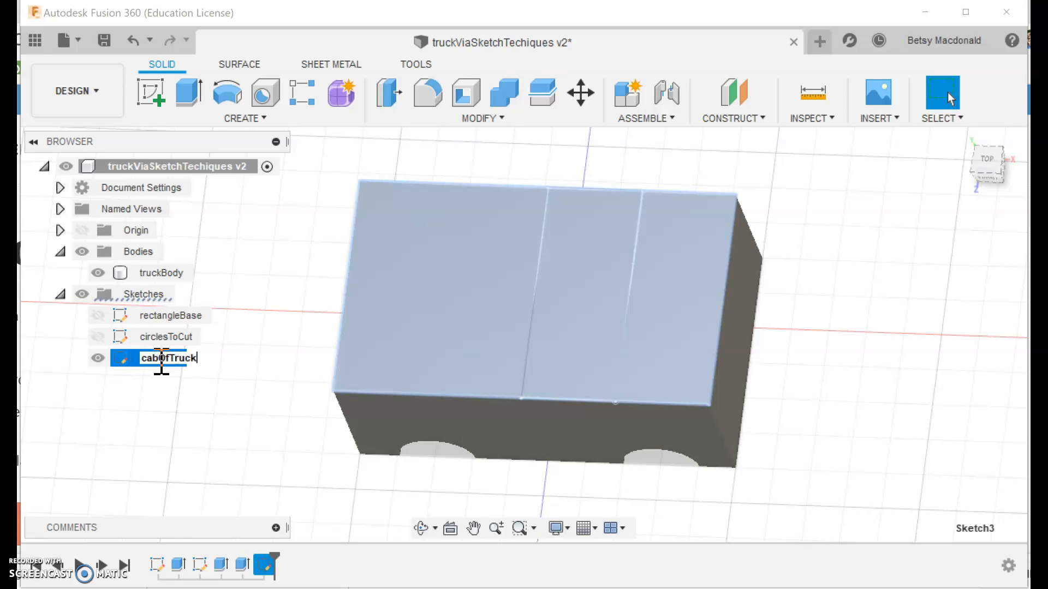
pyautogui.press('Return')
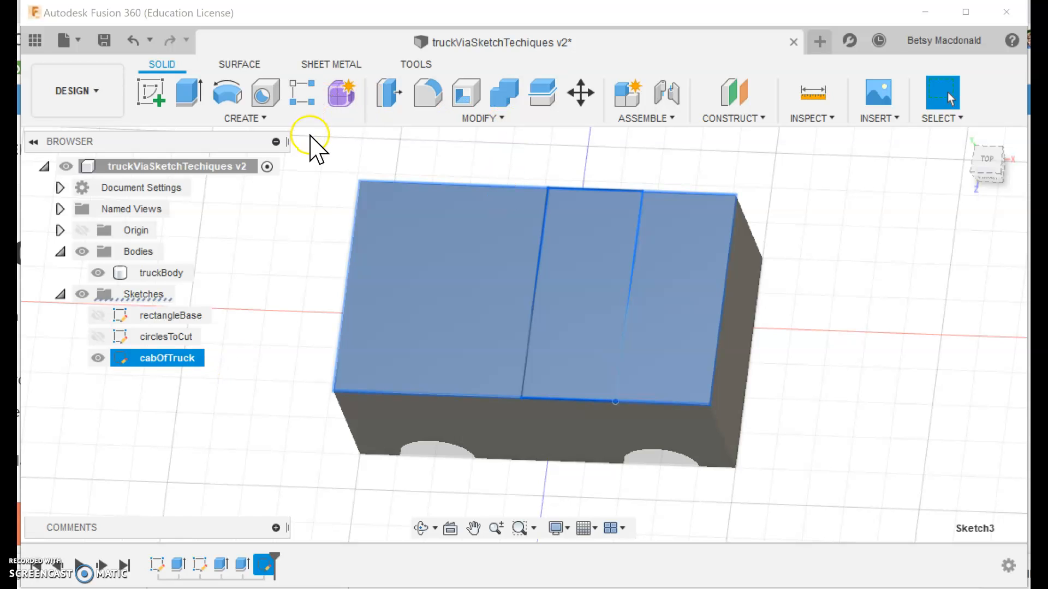
# Extrude the cabOfTruck rectangle 30 mm upward and join it to the truck body.
pyautogui.click(184, 97)
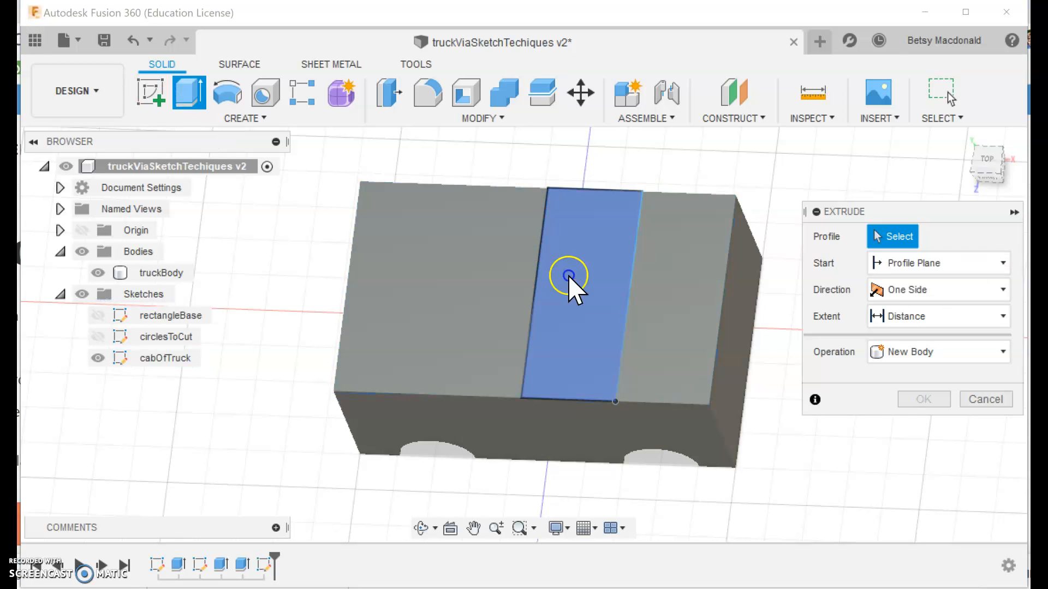
pyautogui.click(570, 281)
pyautogui.moveTo(988, 179); pyautogui.dragTo(992, 154)
pyautogui.moveTo(580, 232); pyautogui.dragTo(564, 141)
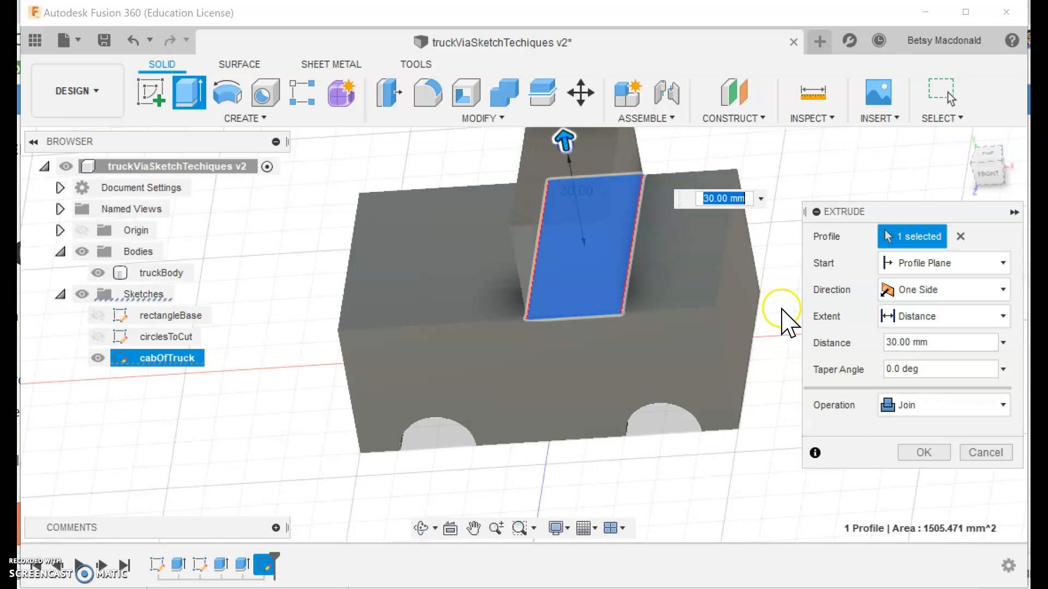
pyautogui.click(922, 452)
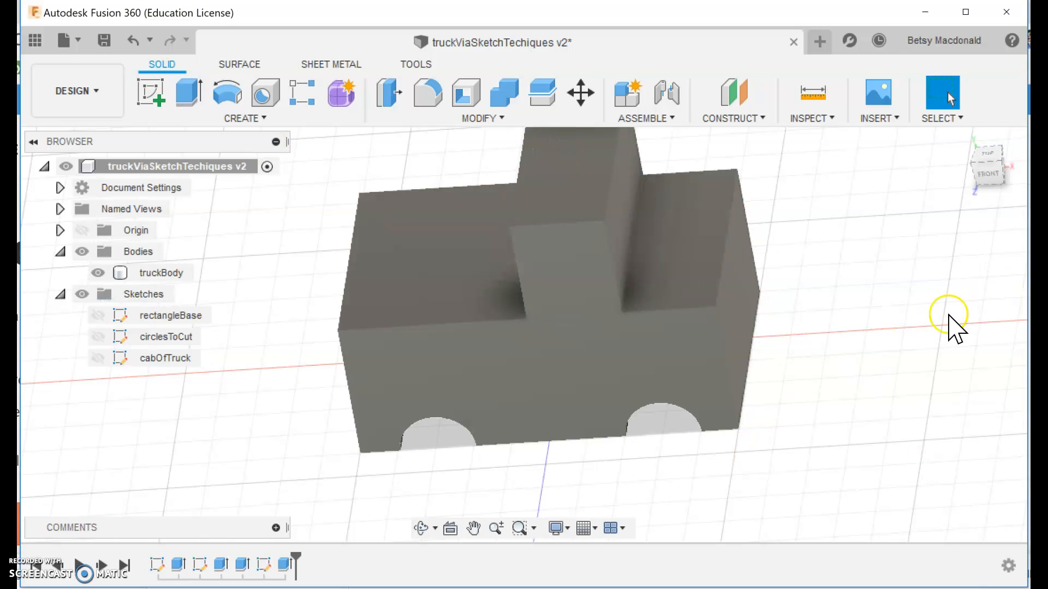
pyautogui.moveTo(988, 163)
pyautogui.mouseDown()
pyautogui.moveTo(995, 135)
pyautogui.moveTo(996, 167)
pyautogui.mouseUp()
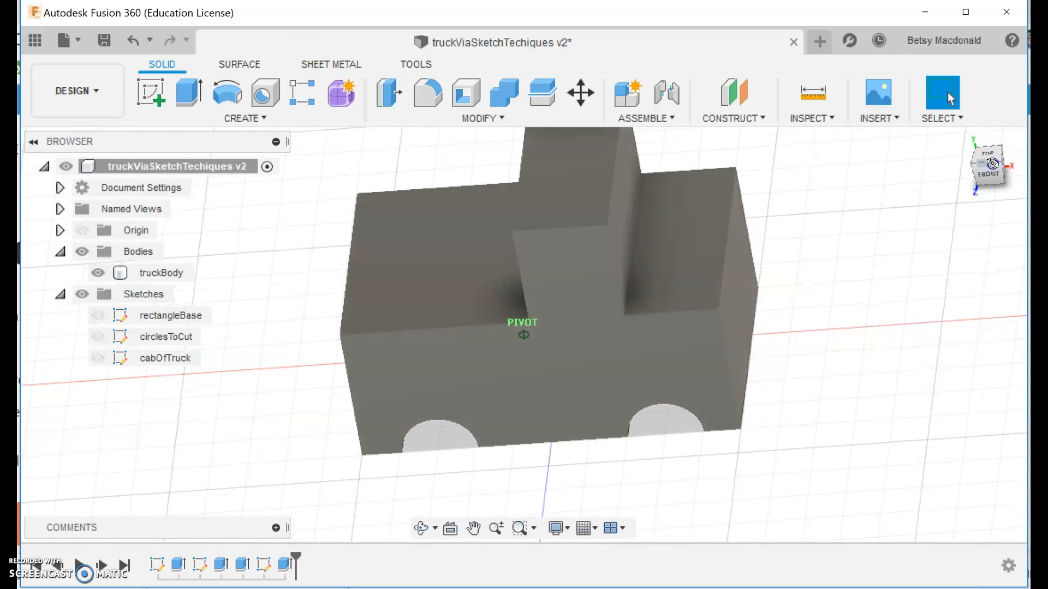
pyautogui.moveTo(910, 290); pyautogui.dragTo(882, 334, button='middle')
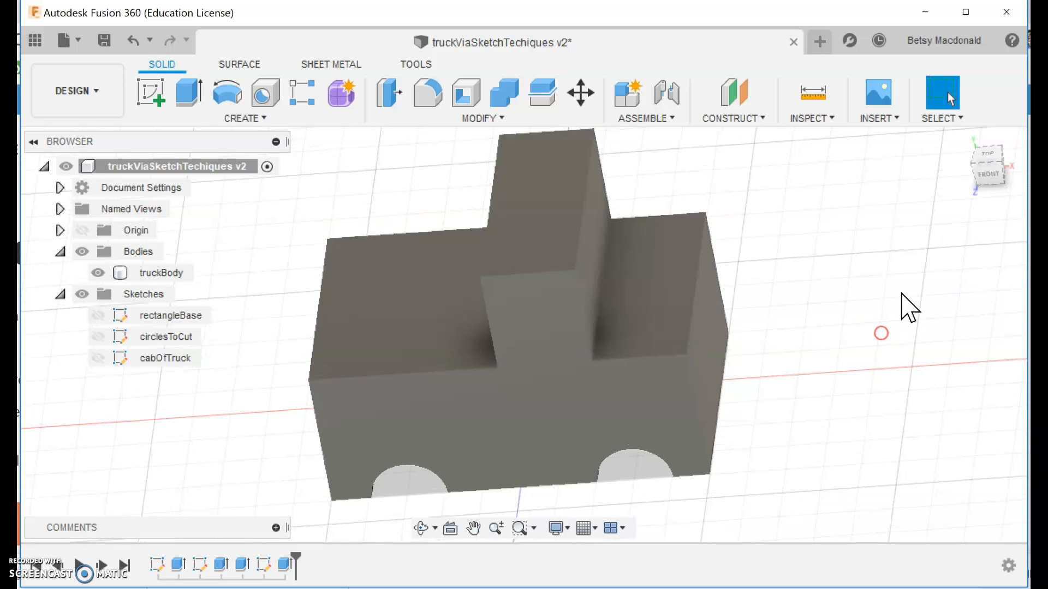
pyautogui.moveTo(989, 172); pyautogui.dragTo(992, 153)
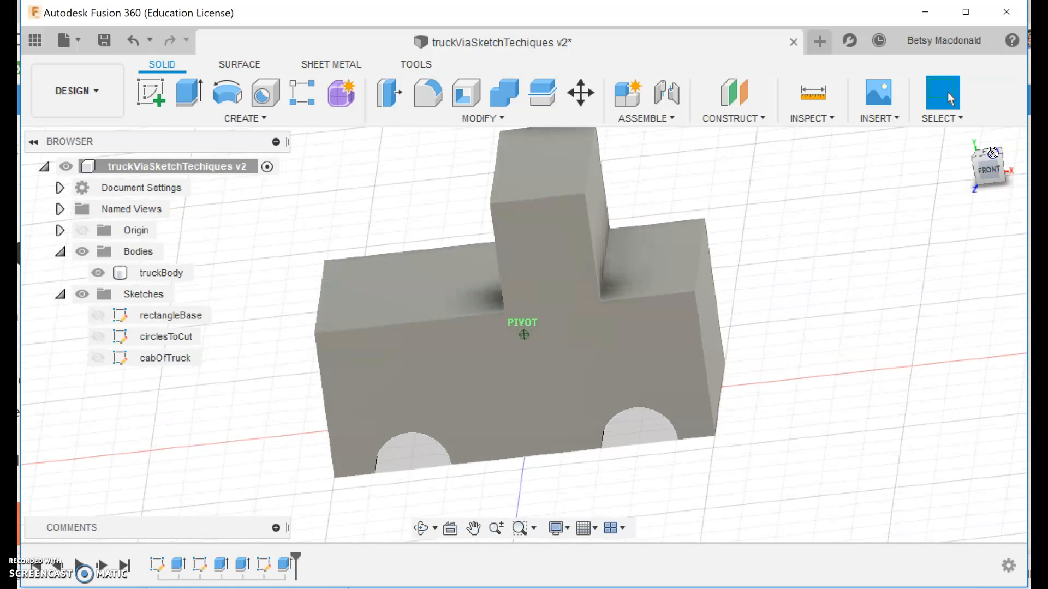
pyautogui.click(606, 264)
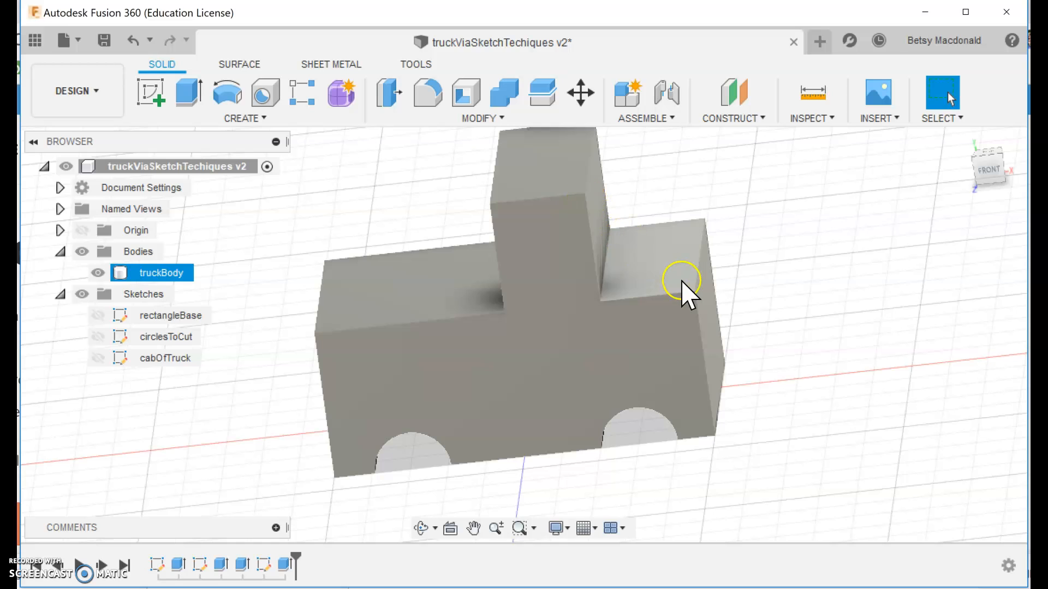
pyautogui.click(562, 164)
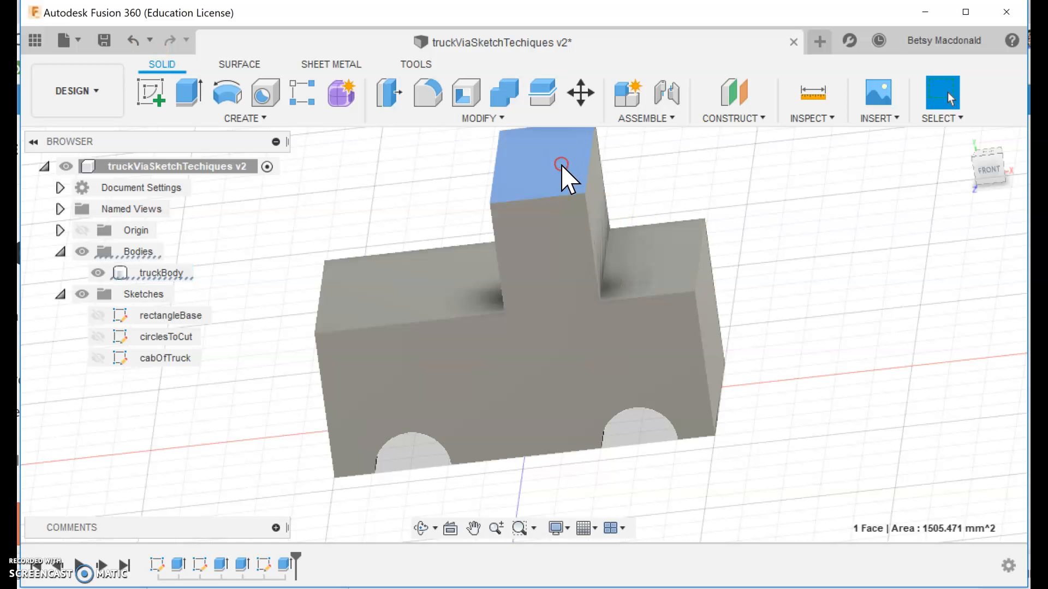
pyautogui.rightClick(561, 164)
pyautogui.click(546, 323)
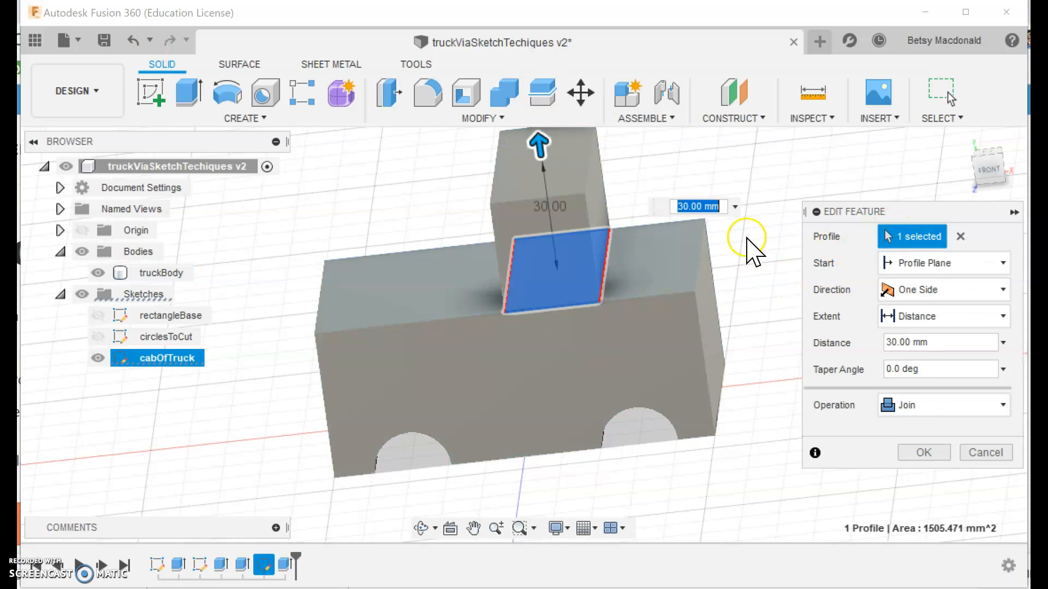
pyautogui.moveTo(523, 180)
pyautogui.mouseDown()
pyautogui.moveTo(500, 186)
pyautogui.moveTo(522, 188)
pyautogui.mouseUp()
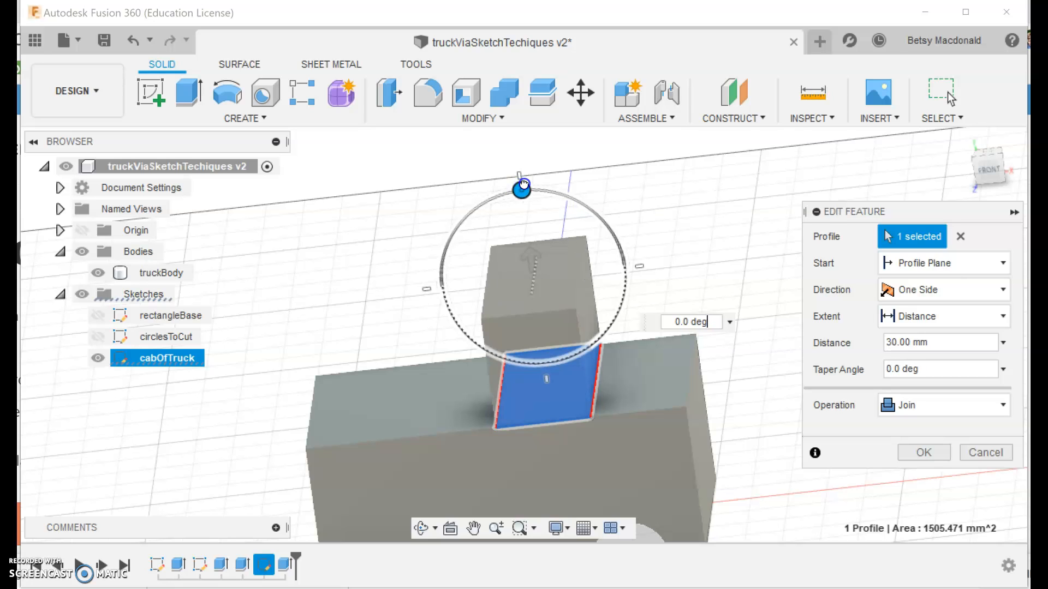
pyautogui.click(1003, 290)
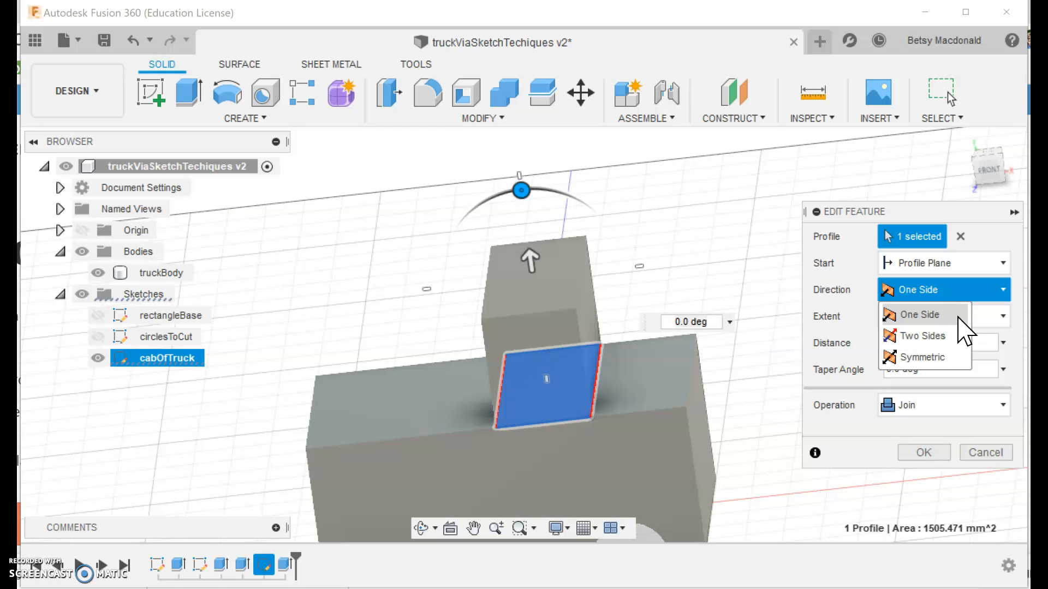
pyautogui.click(962, 264)
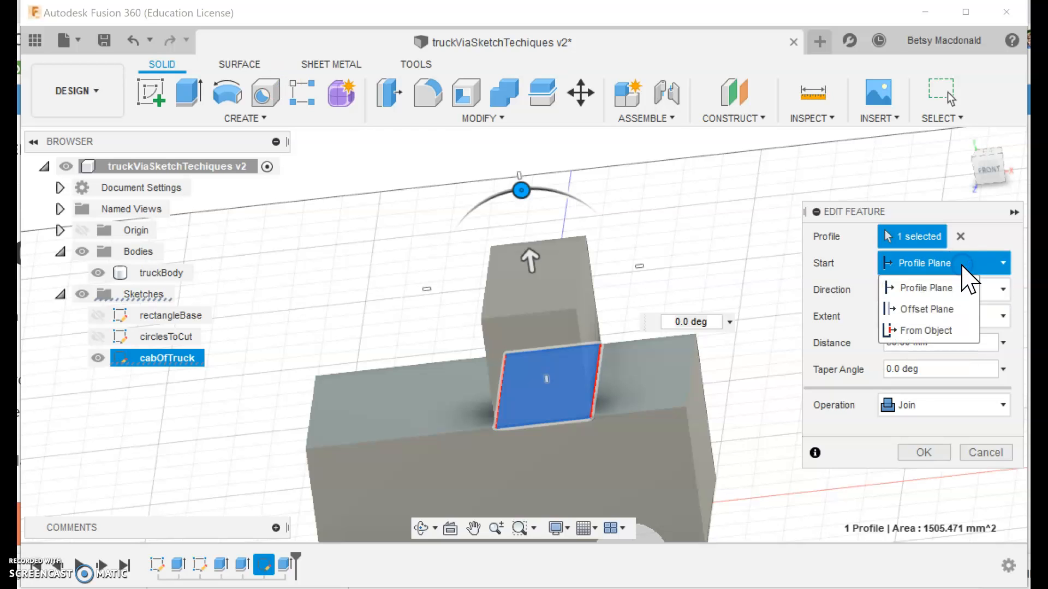
pyautogui.click(962, 266)
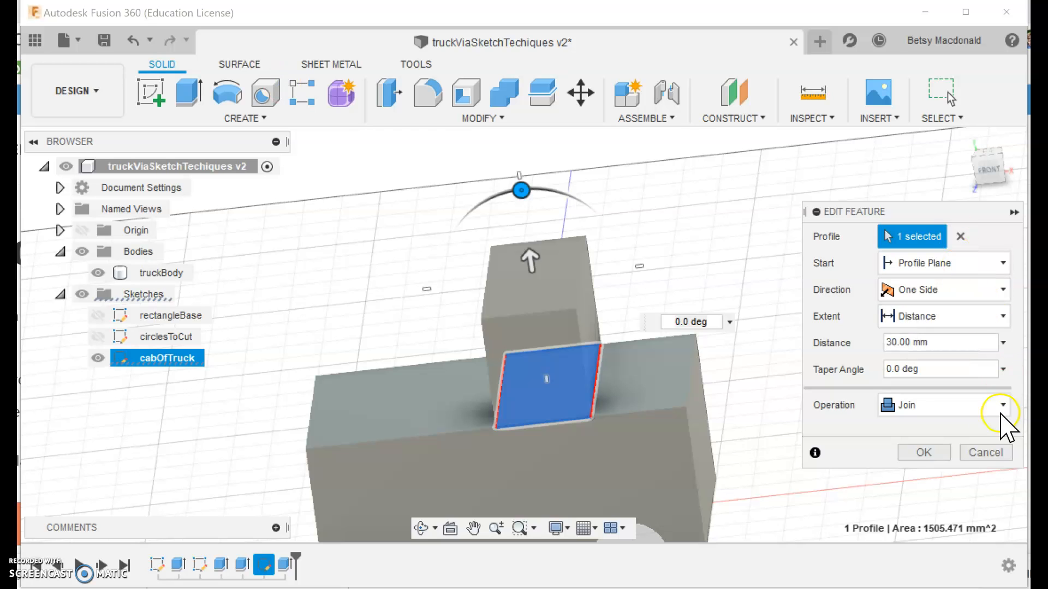
pyautogui.click(985, 454)
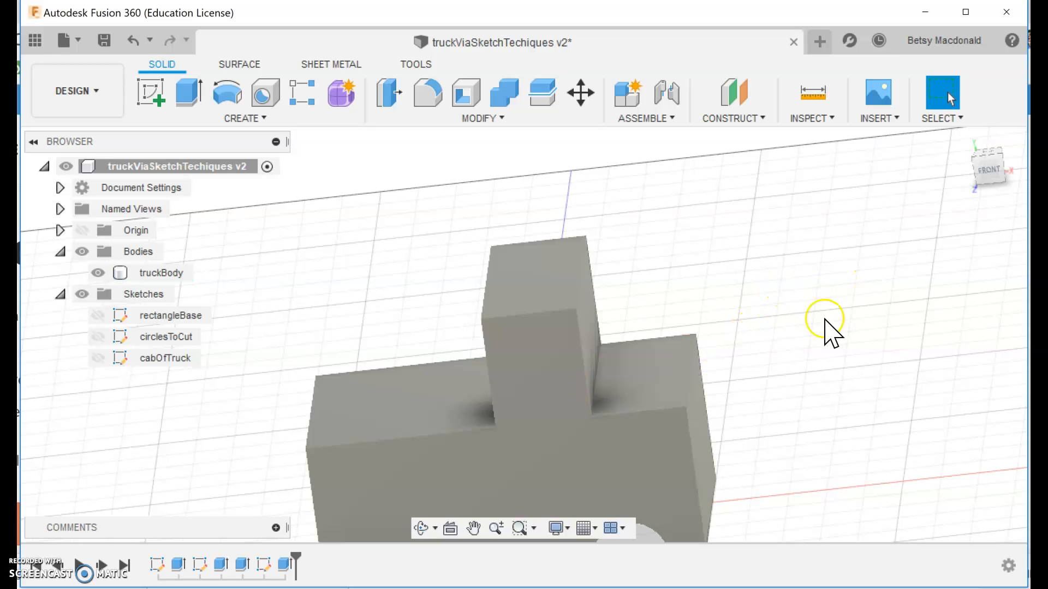
# Draft the cab's front face by 20 degrees, using the hood's top face as the neutral plane.
pyautogui.click(595, 386)
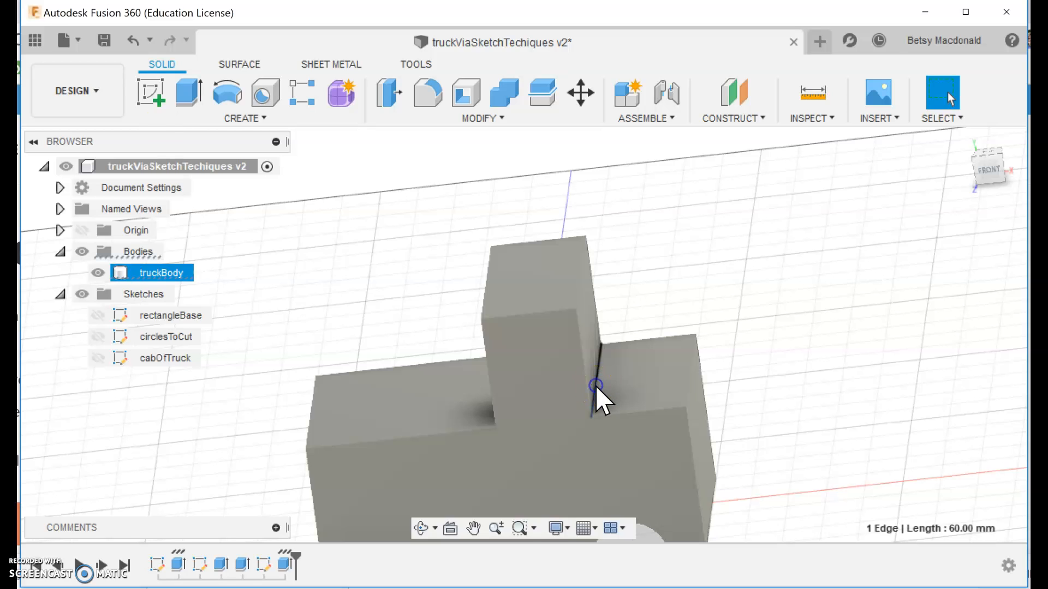
pyautogui.click(482, 120)
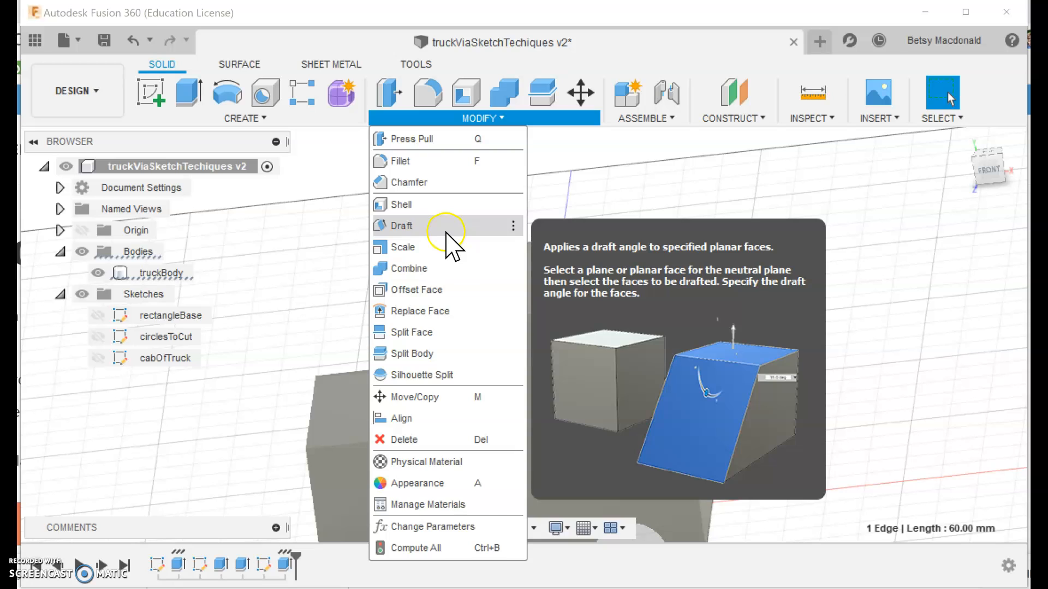
pyautogui.click(446, 234)
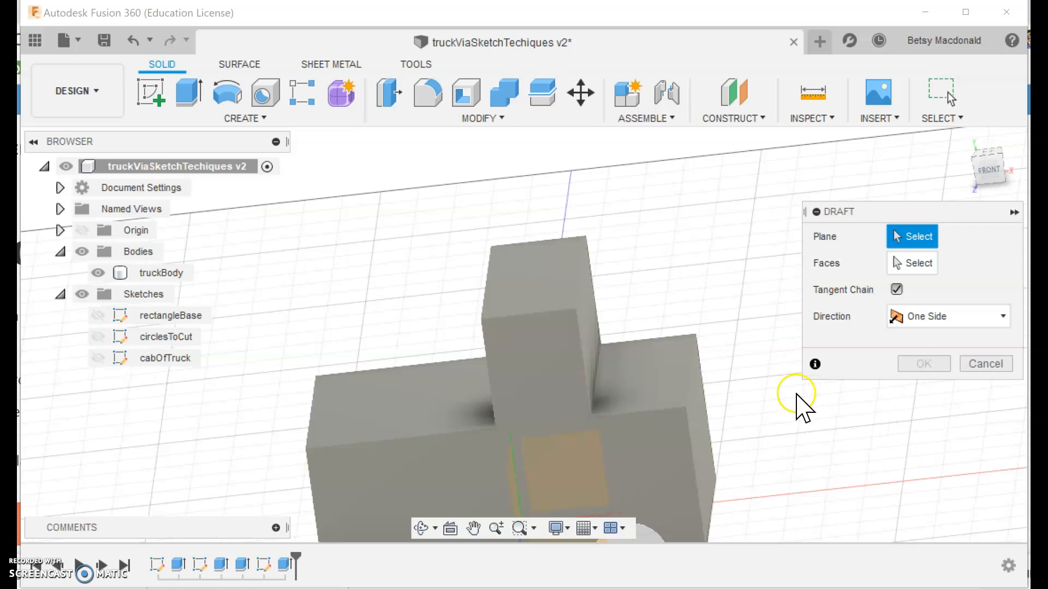
pyautogui.click(649, 384)
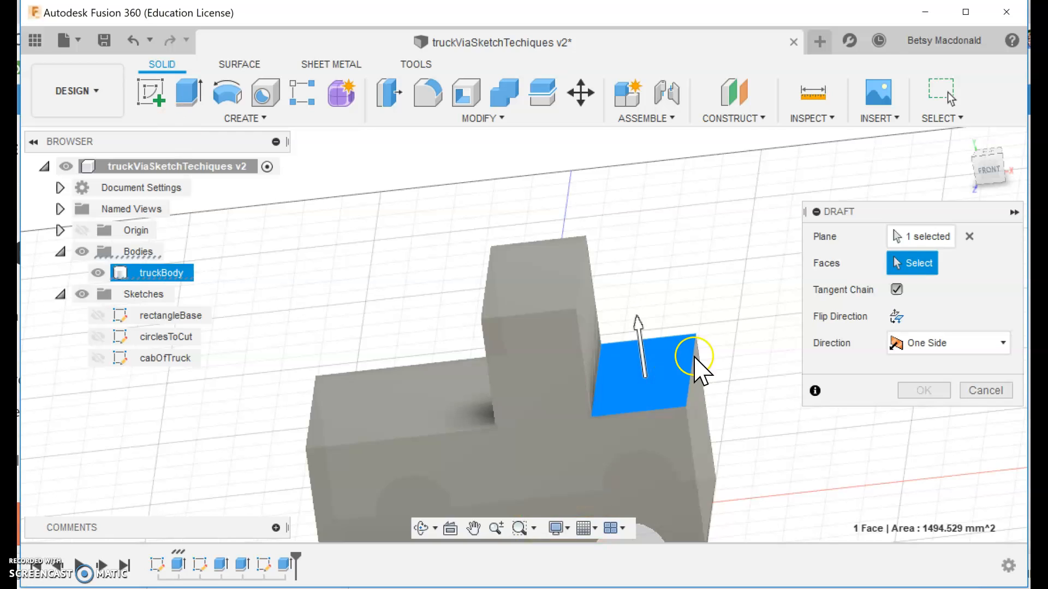
pyautogui.click(589, 322)
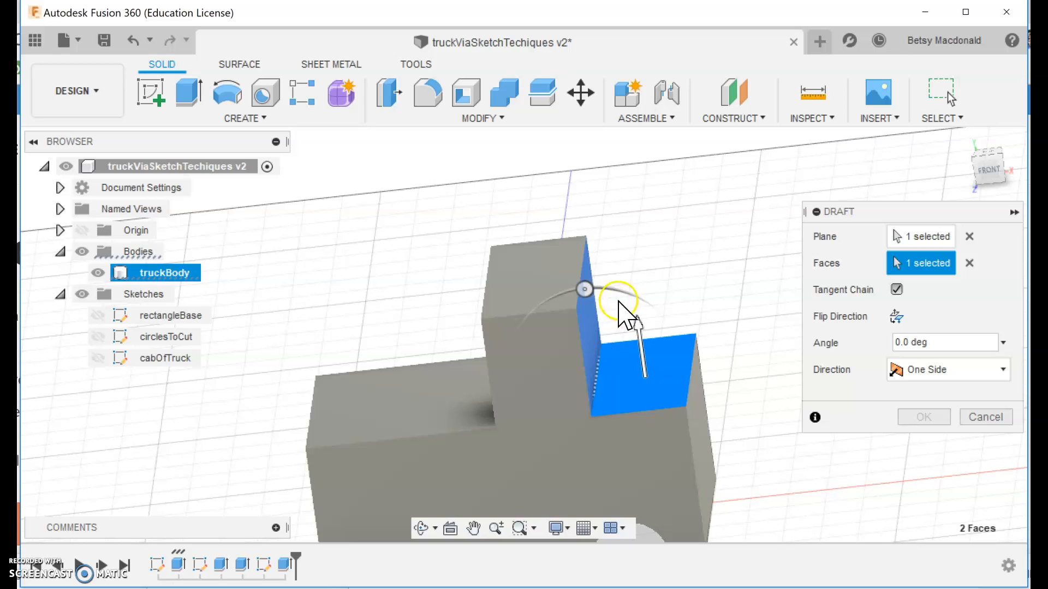
pyautogui.moveTo(585, 290); pyautogui.dragTo(554, 299)
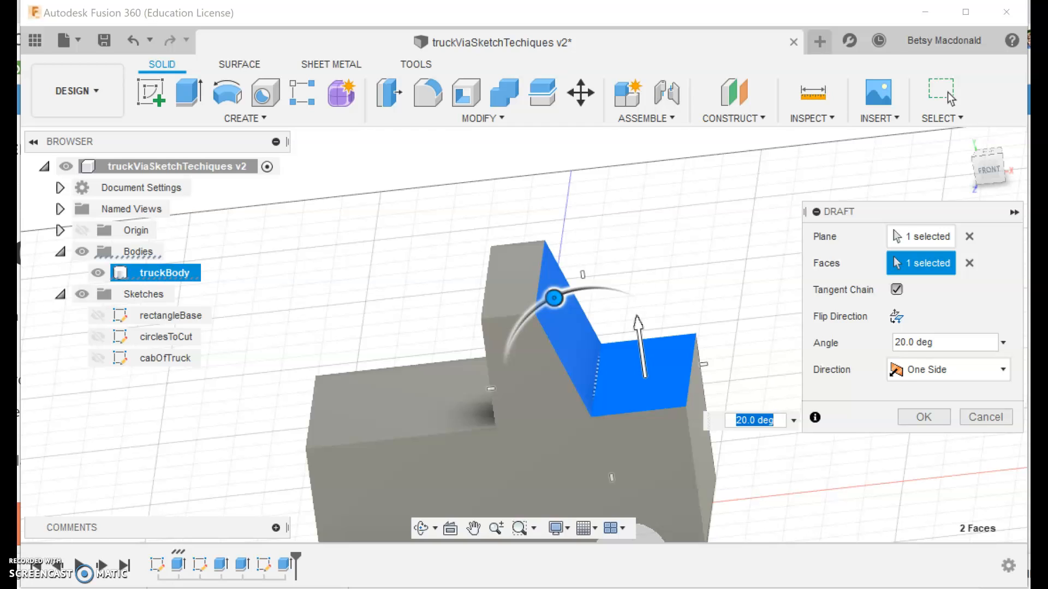
pyautogui.click(941, 424)
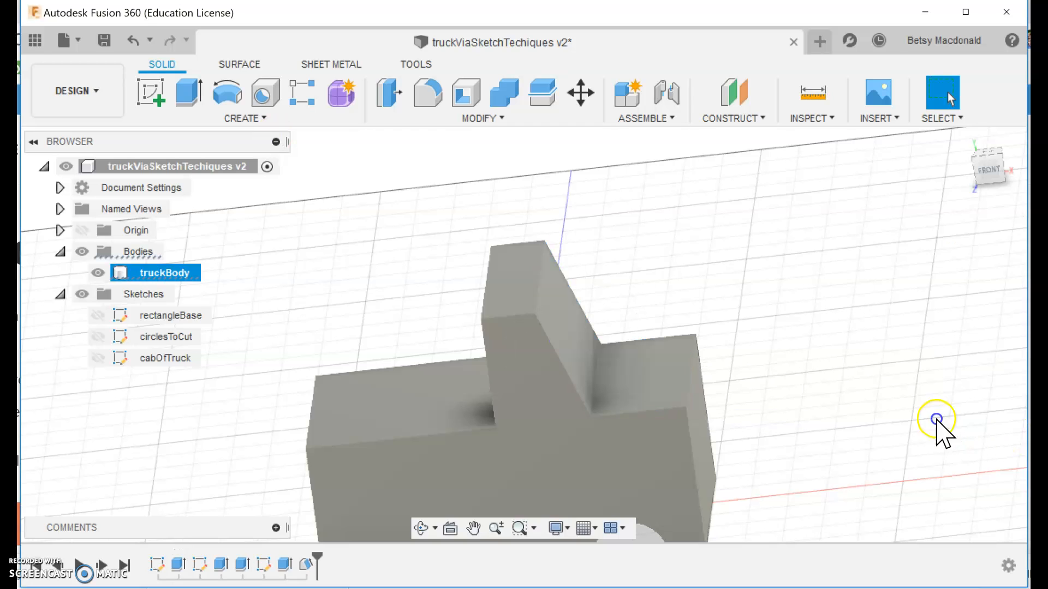
# Sketch a rectangle about 51 mm across on the top face behind the cab, ending at the cab's rear edge, and finish the sketch.
pyautogui.moveTo(826, 440); pyautogui.dragTo(807, 358, button='middle')
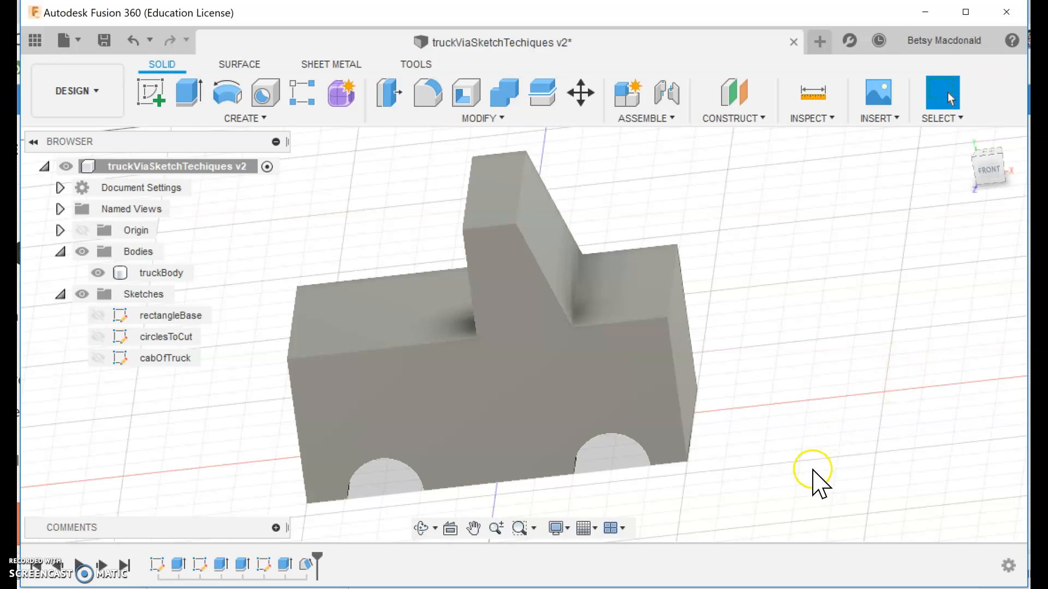
pyautogui.moveTo(986, 174)
pyautogui.keyDown('shift'); pyautogui.mouseDown(button='middle')
pyautogui.moveTo(994, 199)
pyautogui.moveTo(1025, 162)
pyautogui.moveTo(1010, 208)
pyautogui.mouseUp(button='middle'); pyautogui.keyUp('shift')
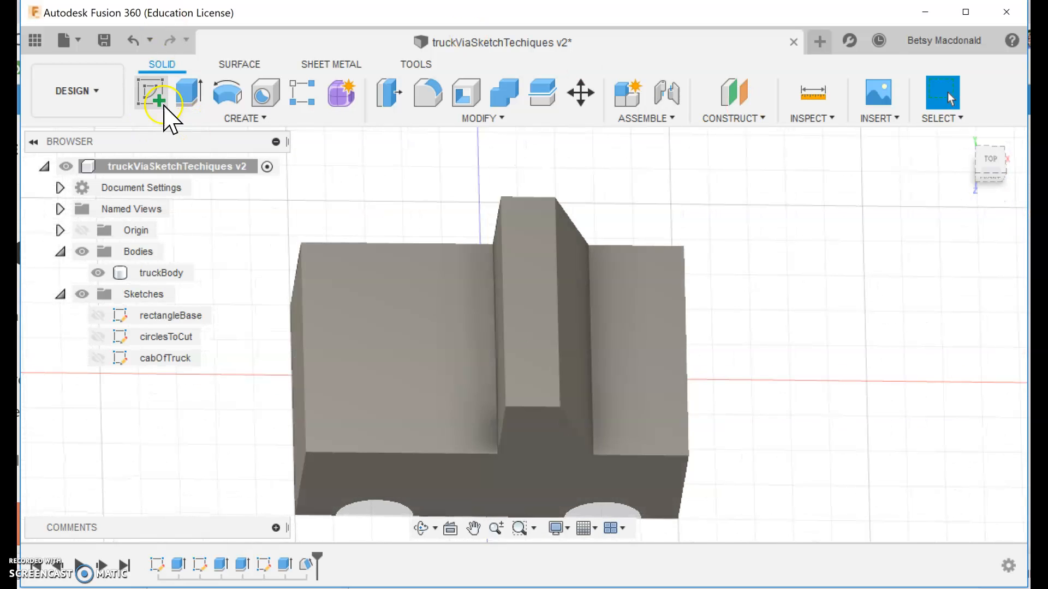
pyautogui.click(376, 346)
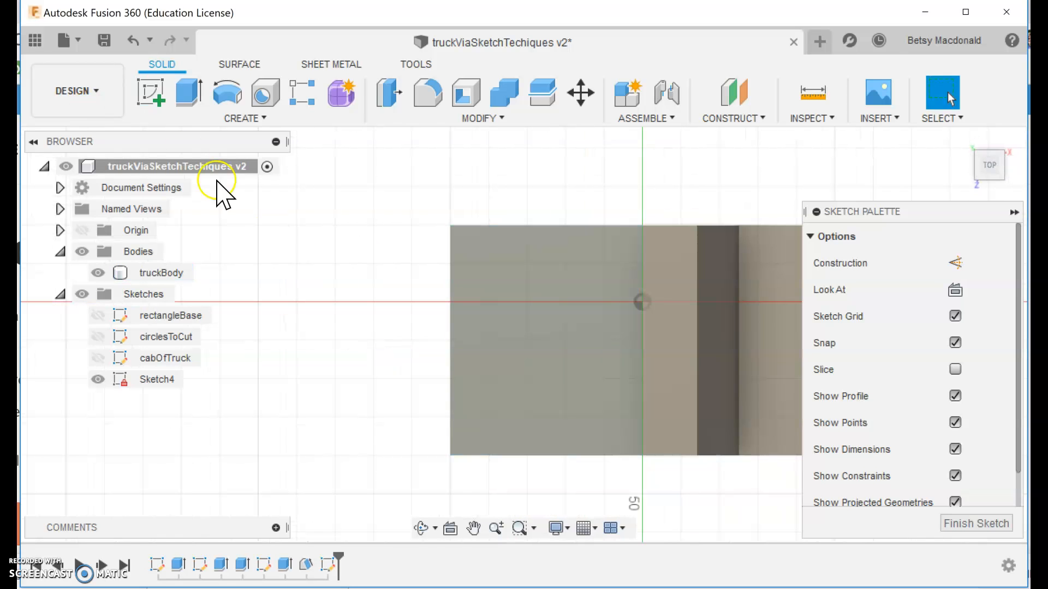
pyautogui.click(189, 94)
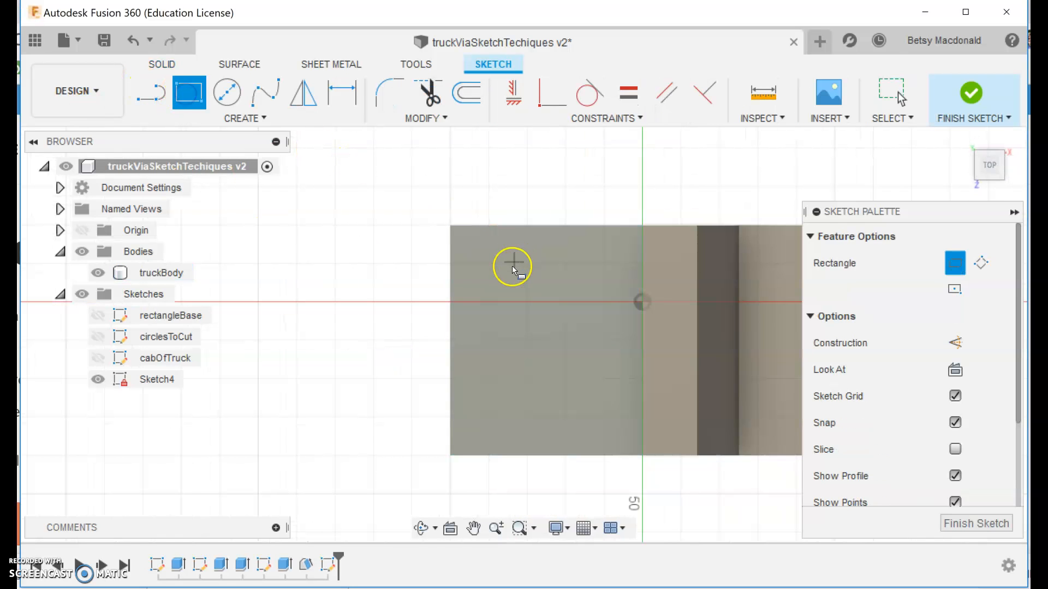
pyautogui.click(474, 244)
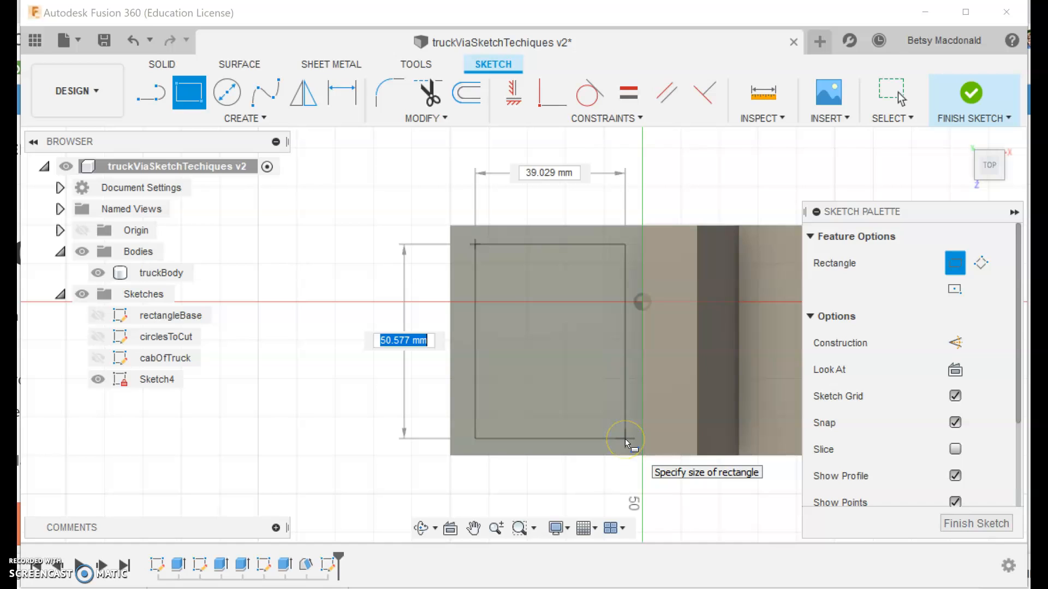
pyautogui.click(646, 440)
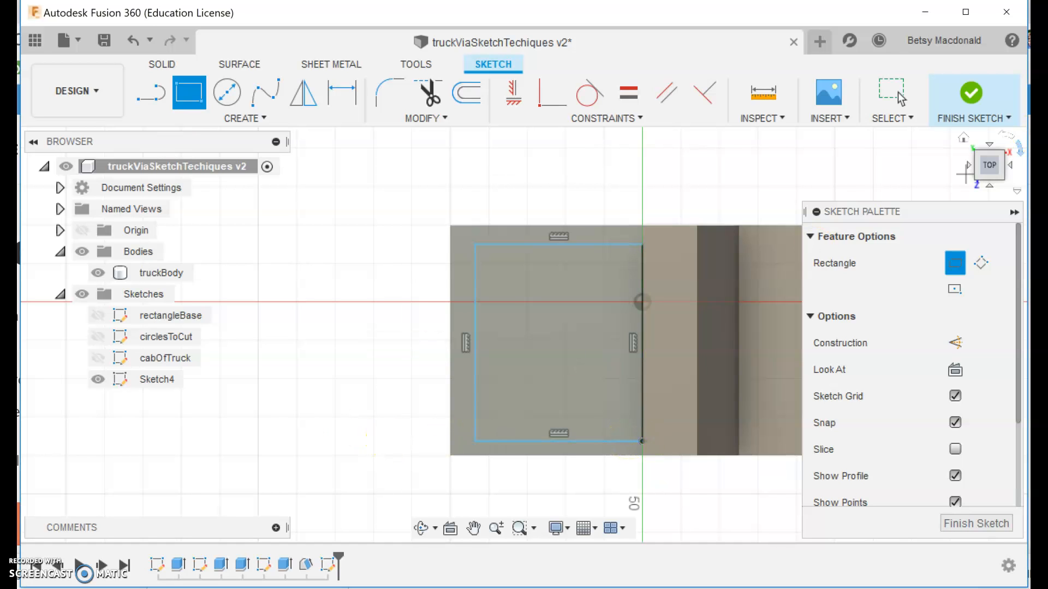
pyautogui.click(970, 92)
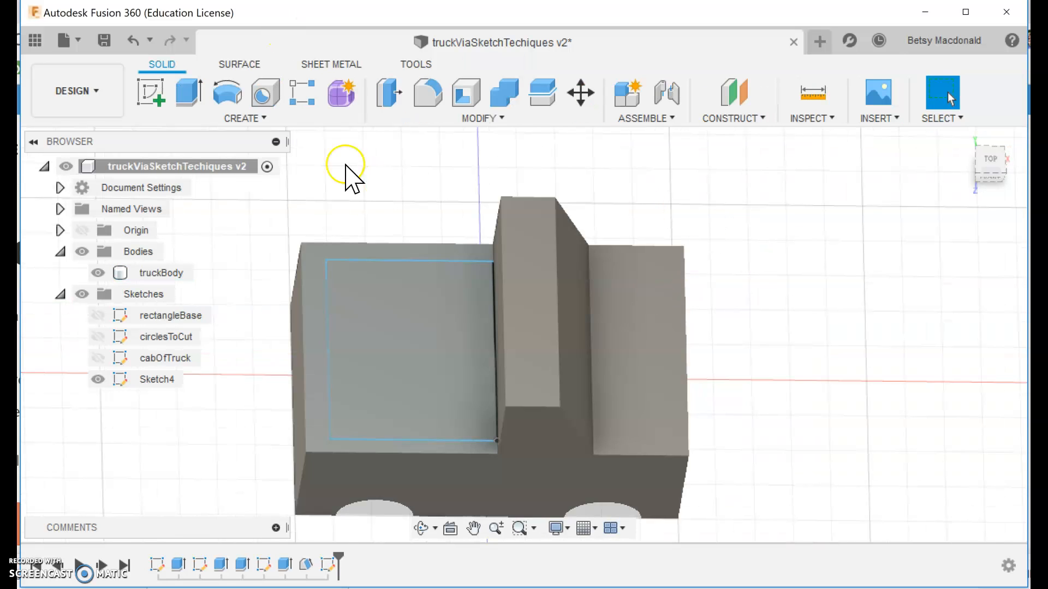
# Cut the rectangle behind the cab 25 mm down into the truck body to hollow out the bed.
pyautogui.press('e')
pyautogui.click(416, 312)
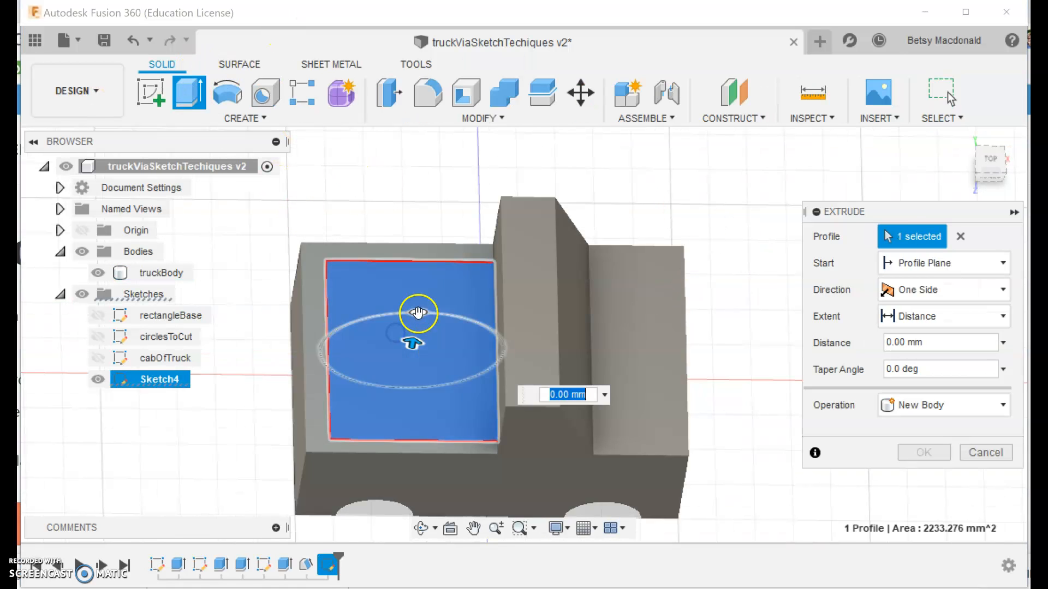
pyautogui.moveTo(408, 359); pyautogui.dragTo(408, 361)
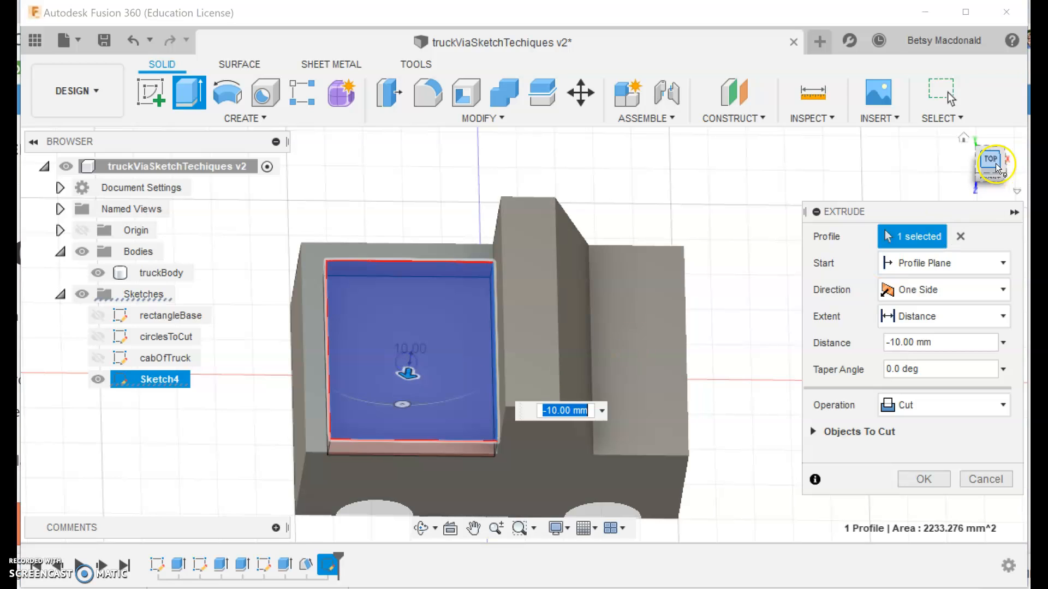
pyautogui.click(991, 179)
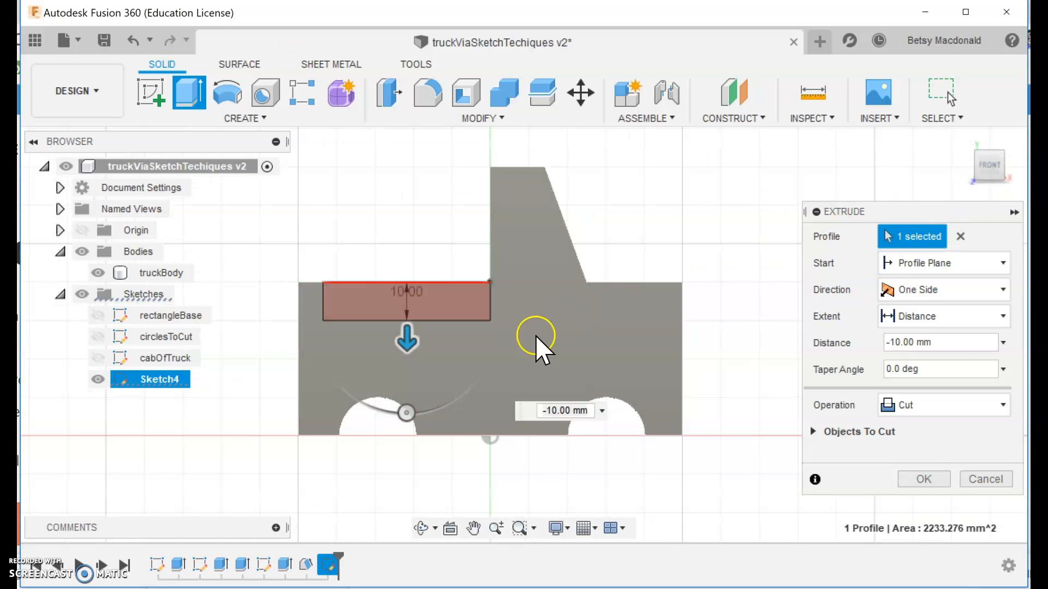
pyautogui.moveTo(406, 344); pyautogui.dragTo(404, 376)
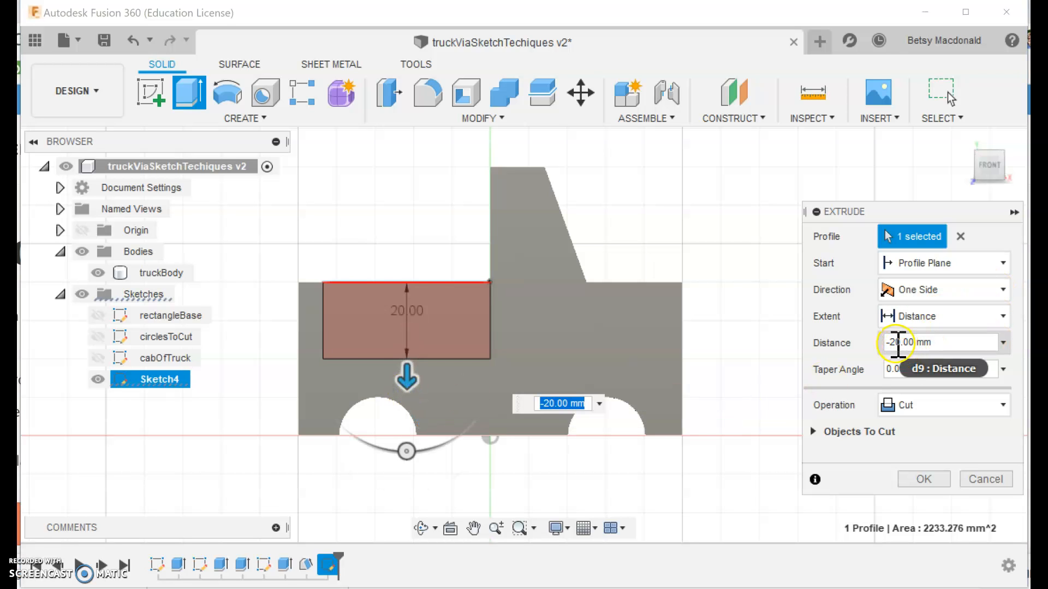
pyautogui.doubleClick(898, 342)
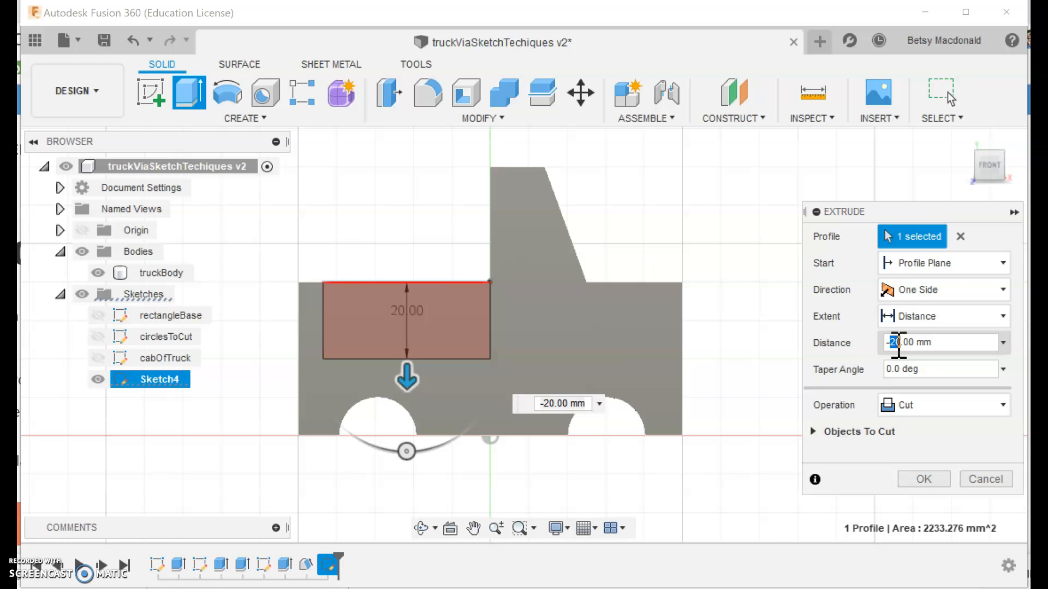
pyautogui.write('25')
pyautogui.click(936, 479)
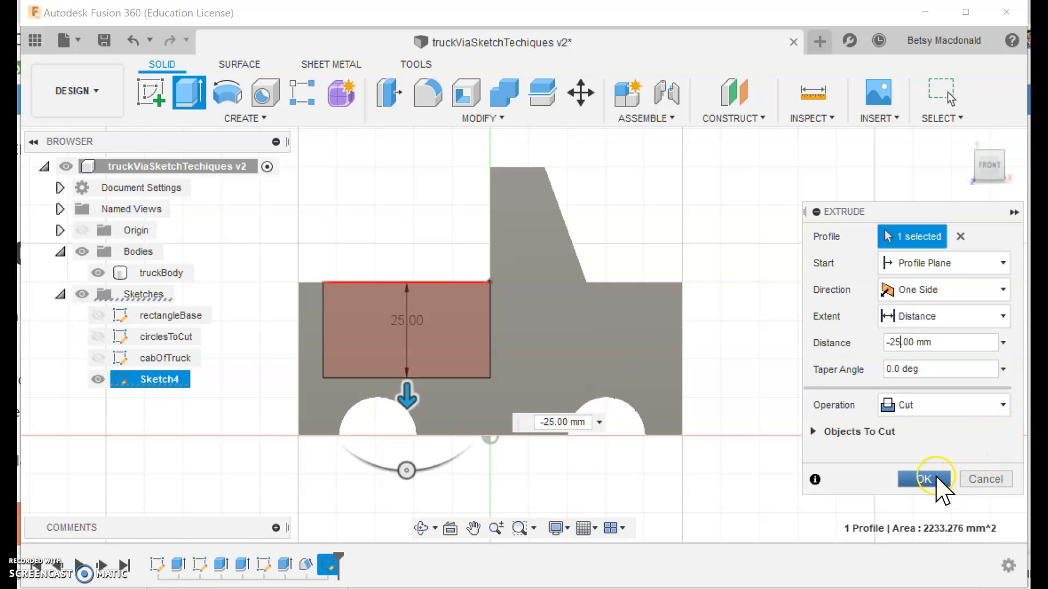
pyautogui.moveTo(993, 169)
pyautogui.mouseDown()
pyautogui.moveTo(1000, 208)
pyautogui.moveTo(1010, 178)
pyautogui.moveTo(983, 192)
pyautogui.moveTo(1011, 179)
pyautogui.moveTo(1012, 193)
pyautogui.mouseUp()
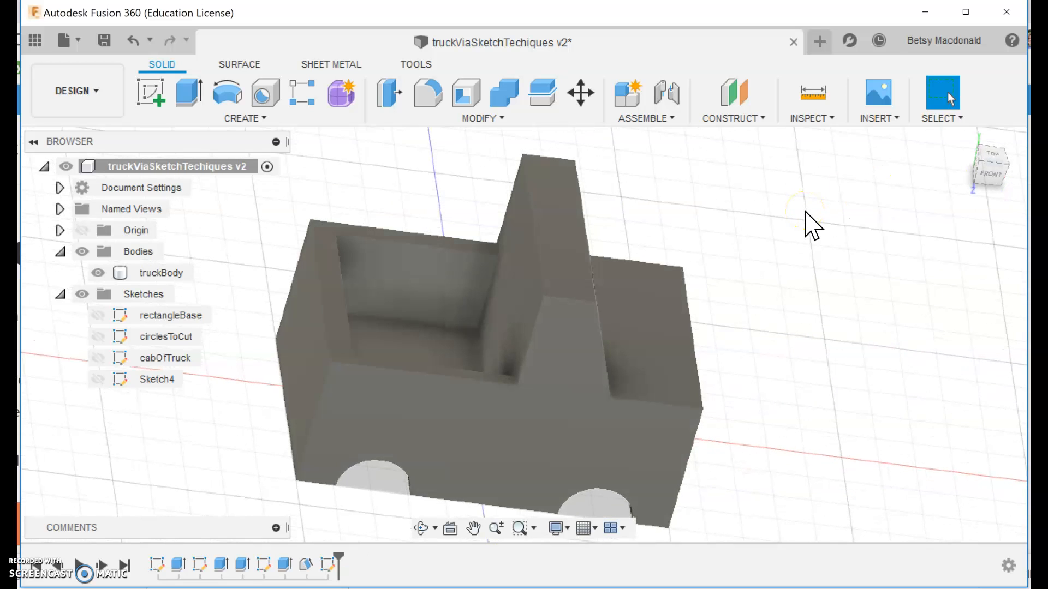
# Undo the bed cut and the bed rectangle, and leave the empty sketch without starting a new extrusion.
pyautogui.hotkey('ctrl', 'z')
pyautogui.hotkey('ctrl', 'z')
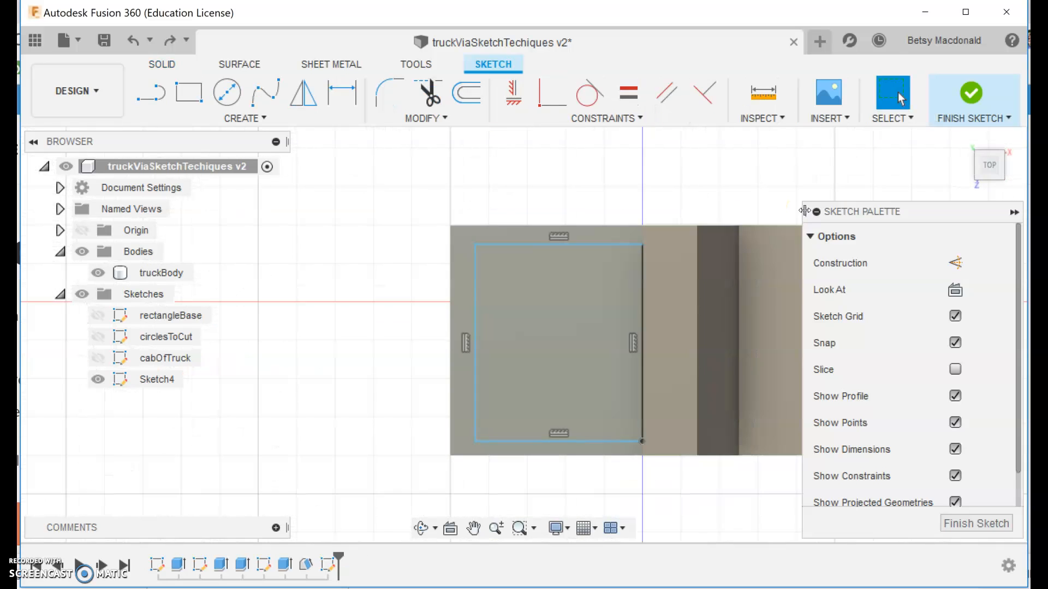
pyautogui.click(983, 115)
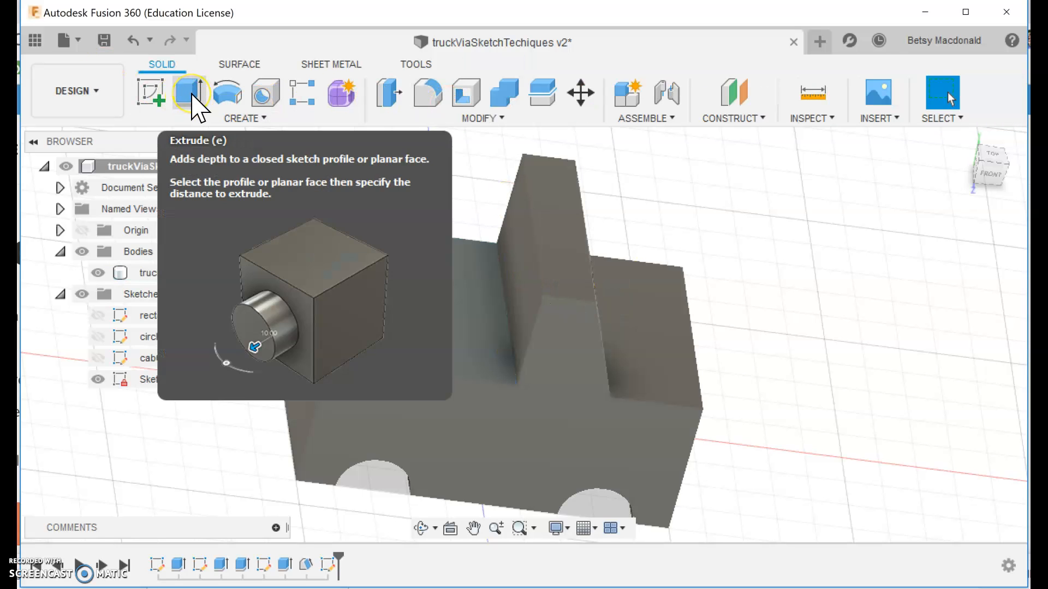
pyautogui.click(192, 99)
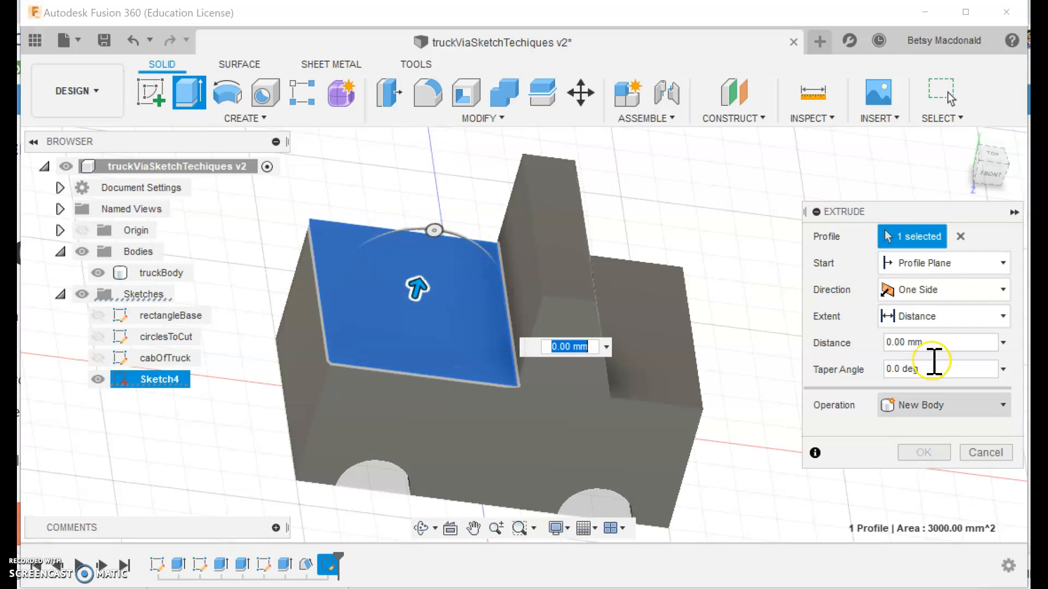
pyautogui.click(986, 453)
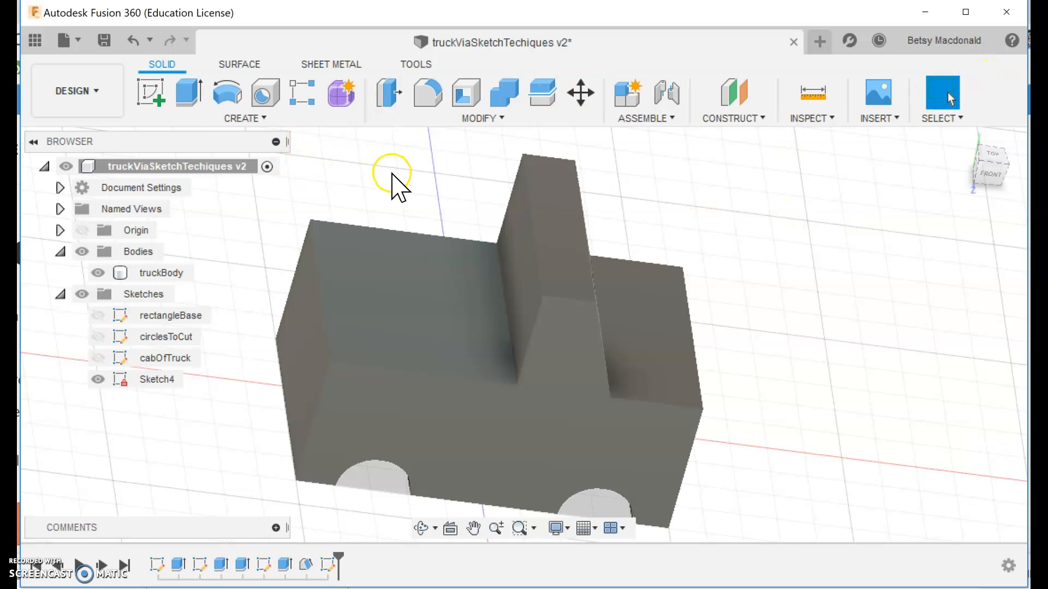
# Extrude the cab's rear face 50 mm toward the back of the truck and join it to the body.
pyautogui.click(519, 276)
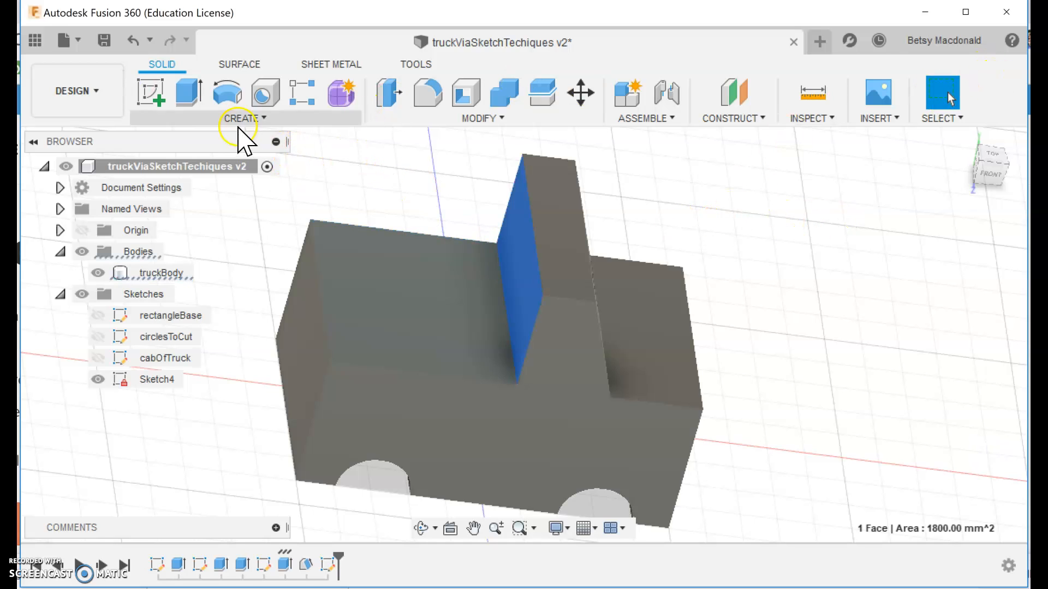
pyautogui.click(189, 93)
pyautogui.moveTo(493, 260); pyautogui.dragTo(316, 237)
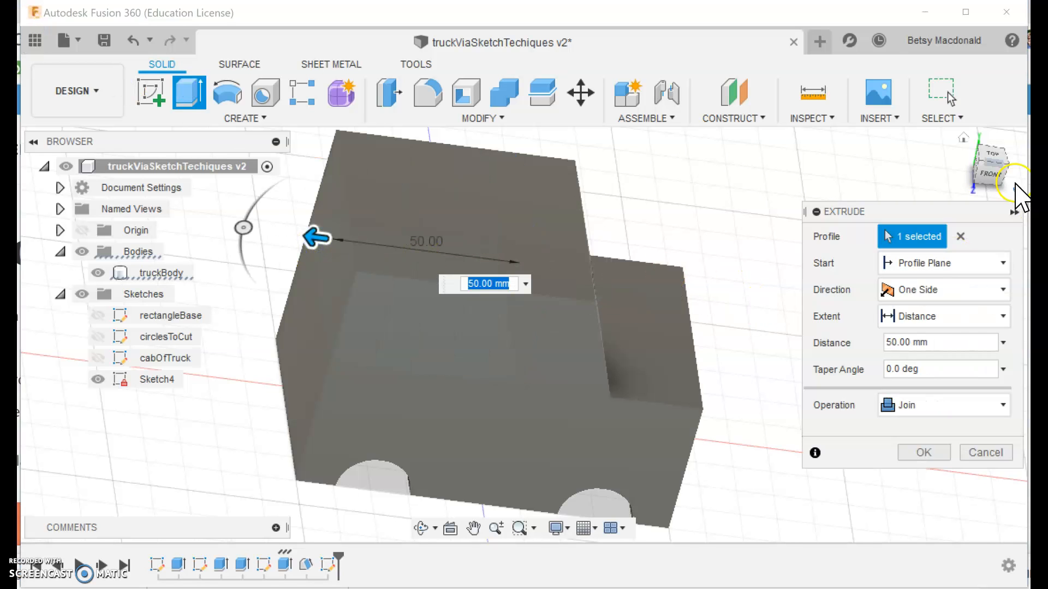
pyautogui.moveTo(1003, 174); pyautogui.dragTo(975, 145)
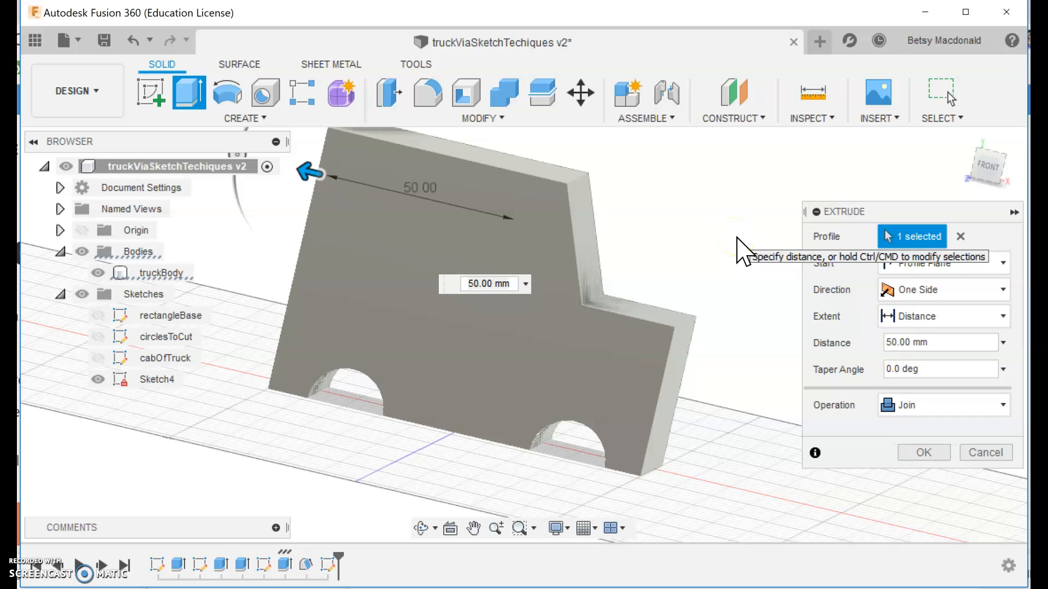
pyautogui.moveTo(983, 169); pyautogui.dragTo(983, 208)
pyautogui.click(926, 452)
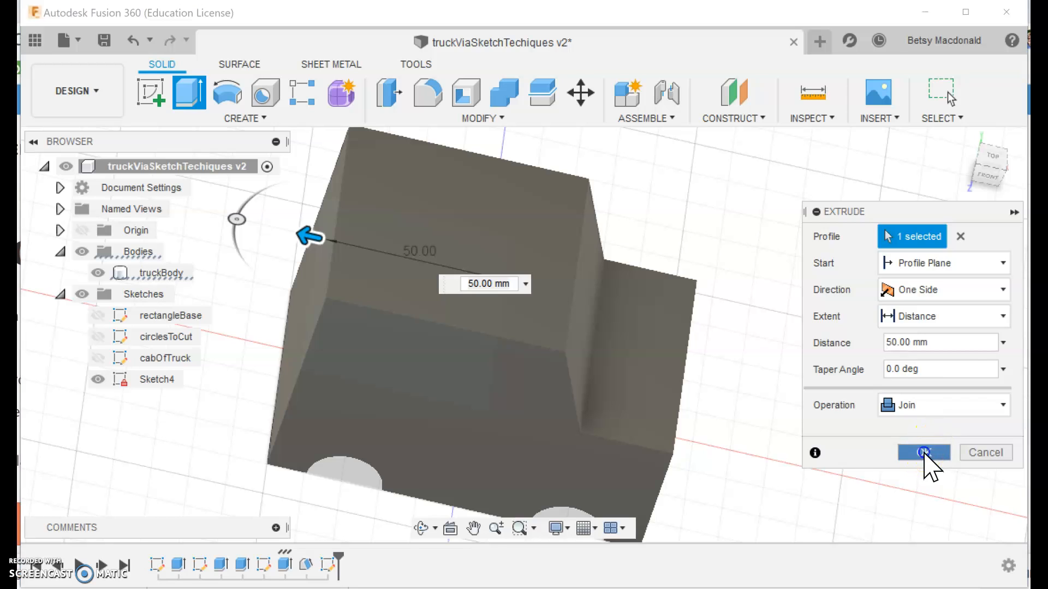
# Try to cut the sketch profile inside the rear of the body and the hood's top face 10 mm down together.
pyautogui.click(200, 104)
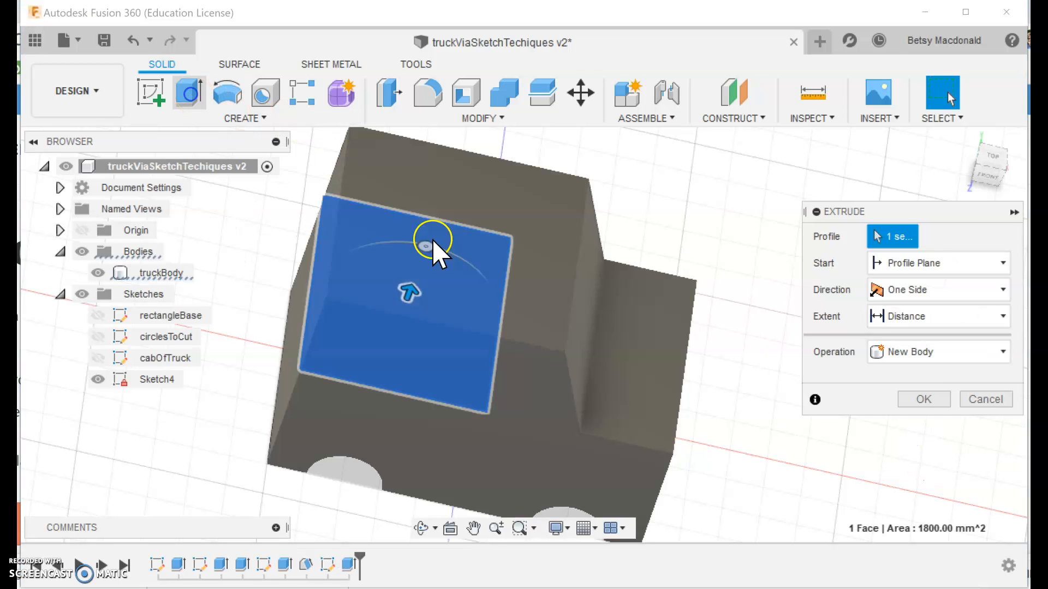
pyautogui.click(432, 239)
pyautogui.click(650, 346)
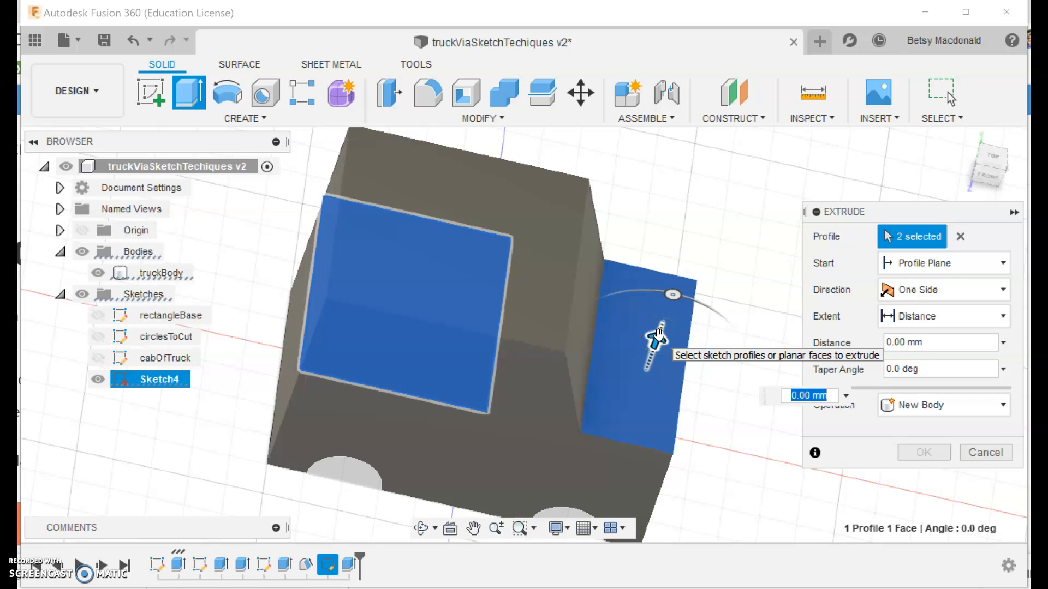
pyautogui.moveTo(656, 339); pyautogui.dragTo(652, 364)
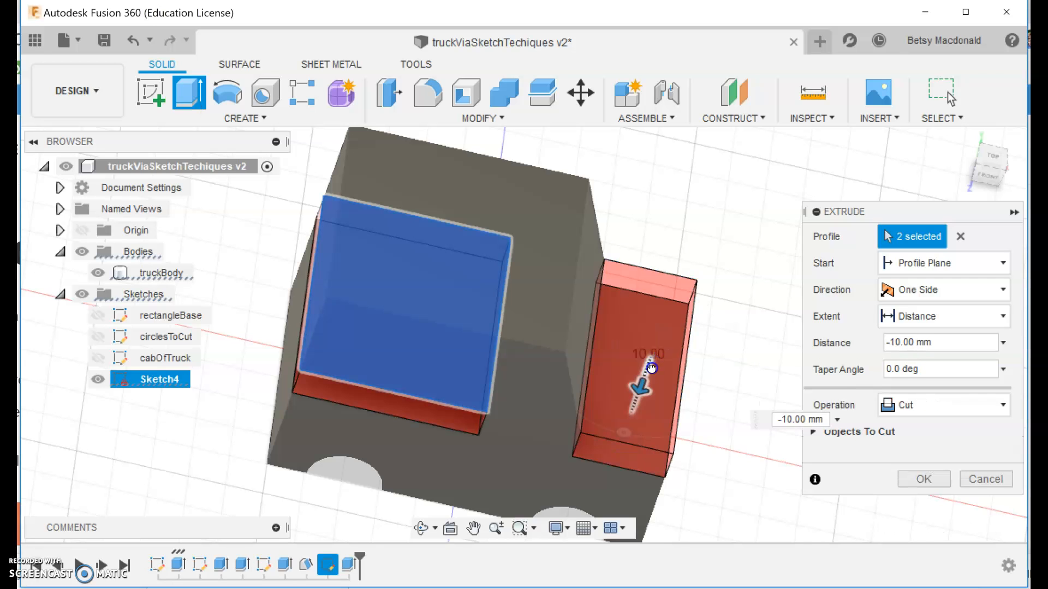
pyautogui.press('Return')
pyautogui.click(868, 323)
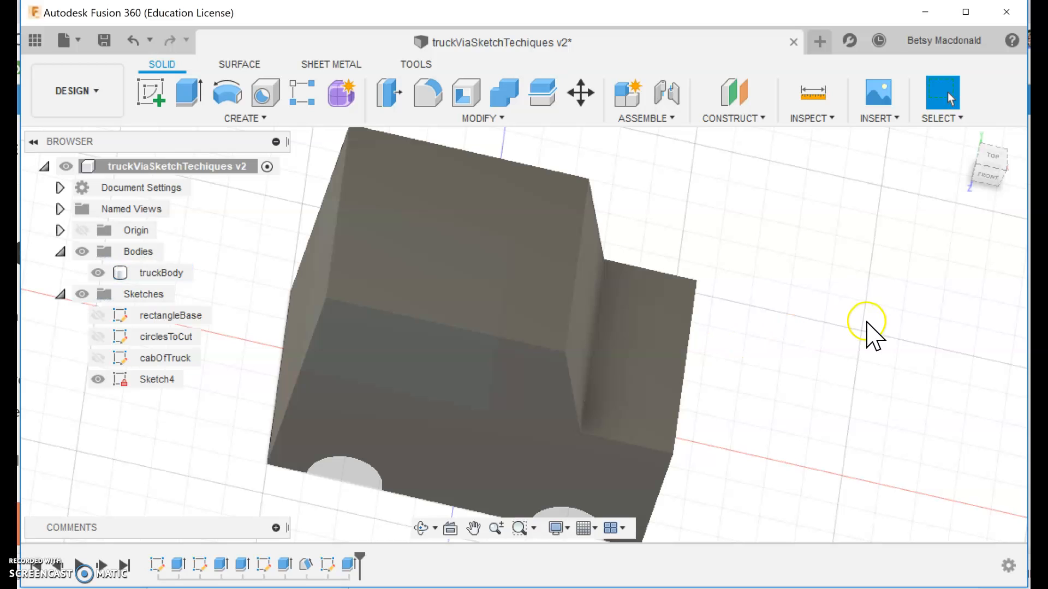
# Cut the extended cab's top face 10 mm down into the truck body.
pyautogui.click(448, 217)
pyautogui.click(458, 227)
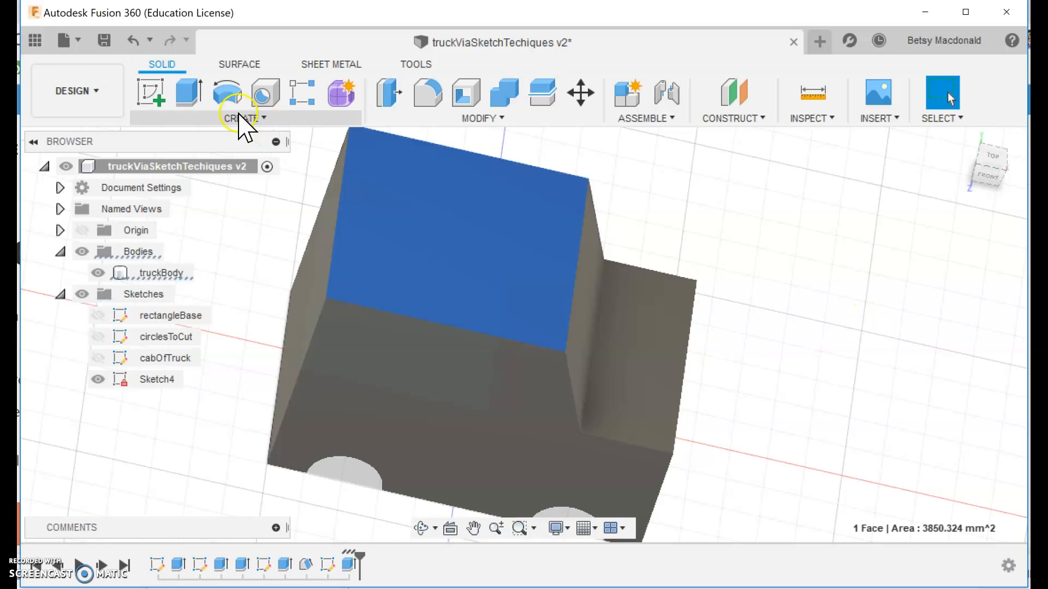
pyautogui.click(185, 97)
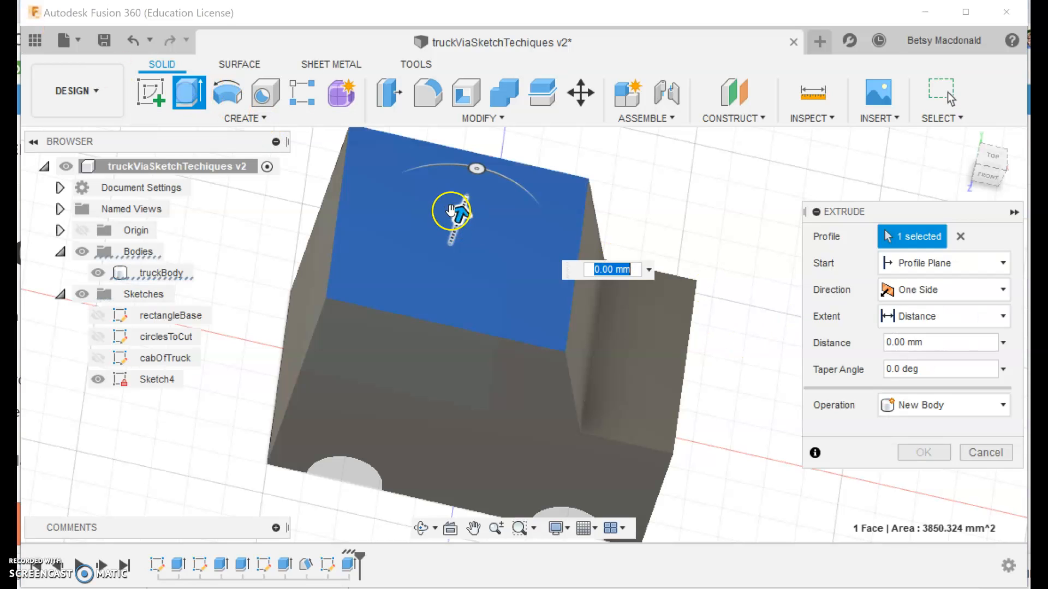
pyautogui.moveTo(450, 220); pyautogui.dragTo(443, 248)
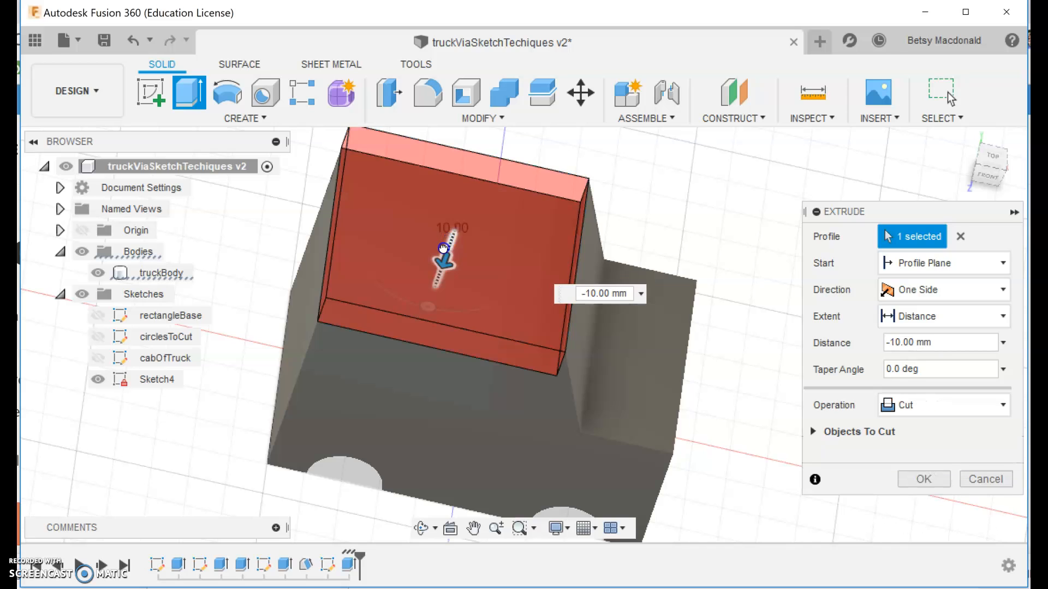
# Cut the hood's top face 10 mm down.
pyautogui.click(650, 341)
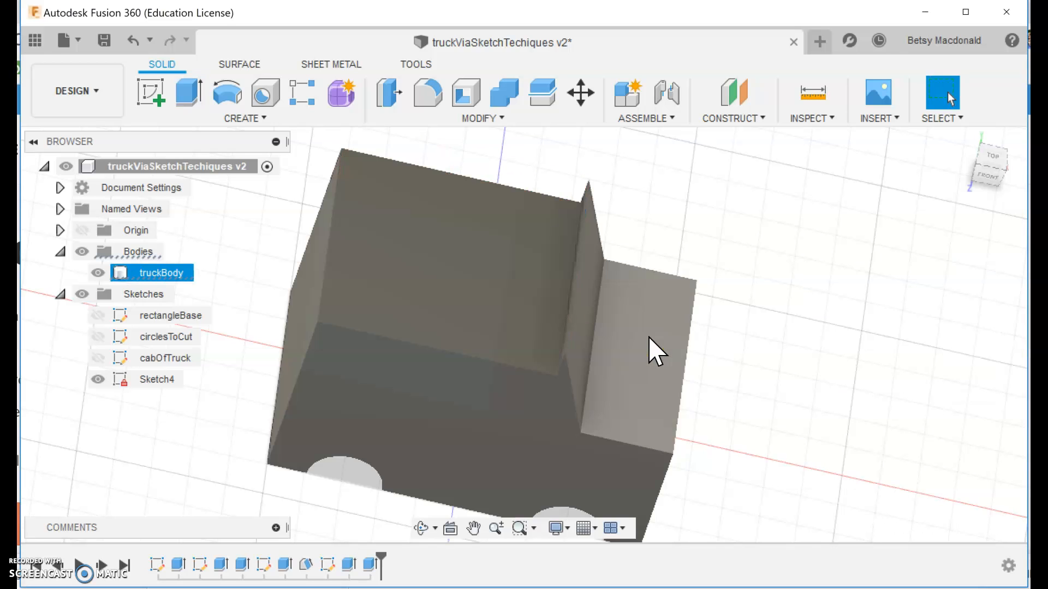
pyautogui.click(624, 343)
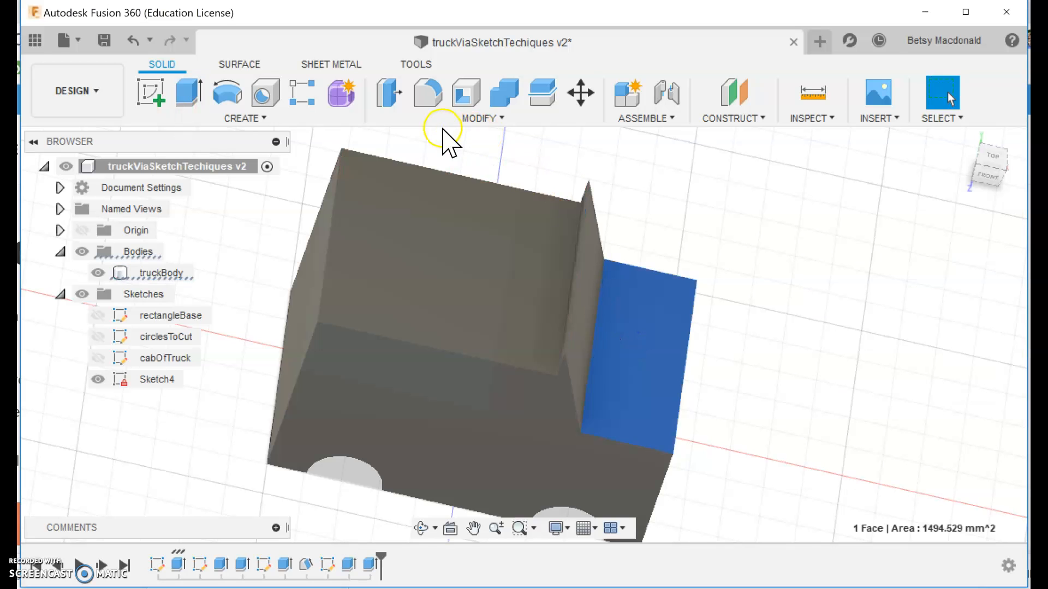
pyautogui.click(191, 94)
pyautogui.moveTo(646, 327); pyautogui.dragTo(632, 372)
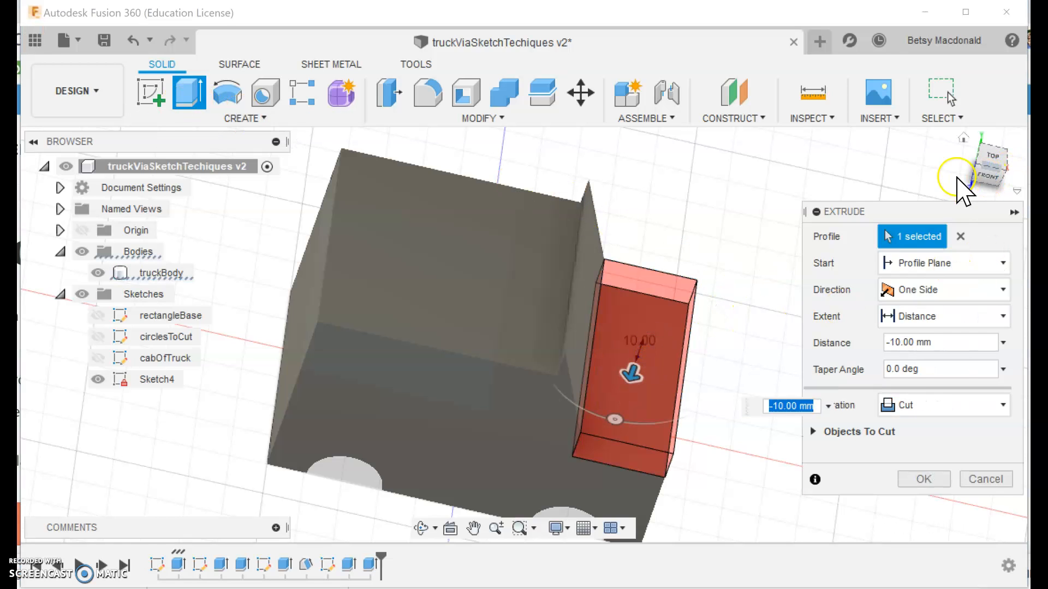
pyautogui.click(924, 479)
# Extrude the top face behind the thin upright part of the cab further down as a cut.
pyautogui.moveTo(1011, 170)
pyautogui.mouseDown()
pyautogui.moveTo(987, 143)
pyautogui.moveTo(994, 164)
pyautogui.mouseUp()
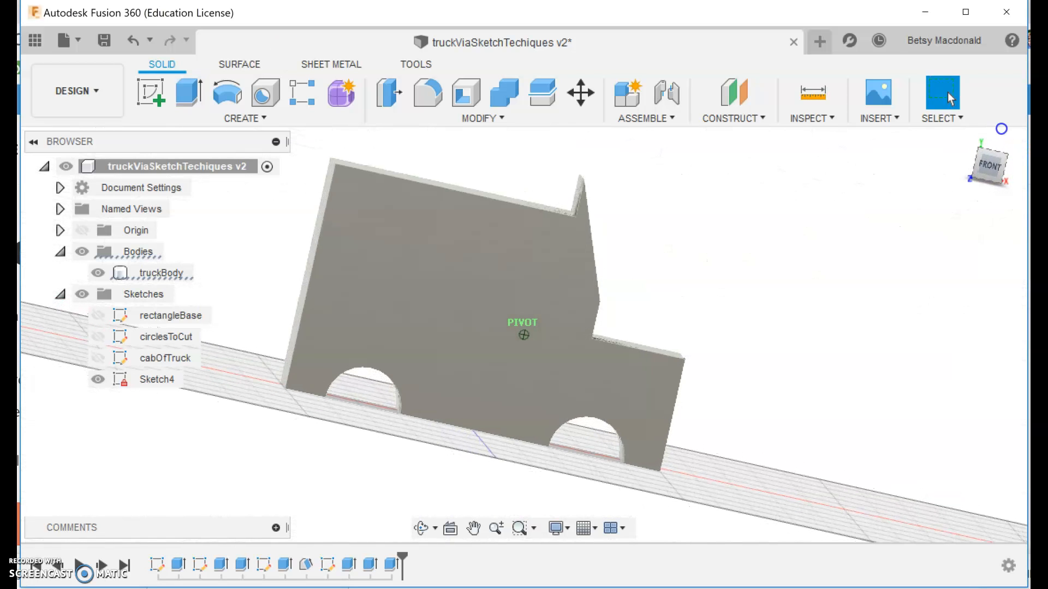
pyautogui.click(564, 210)
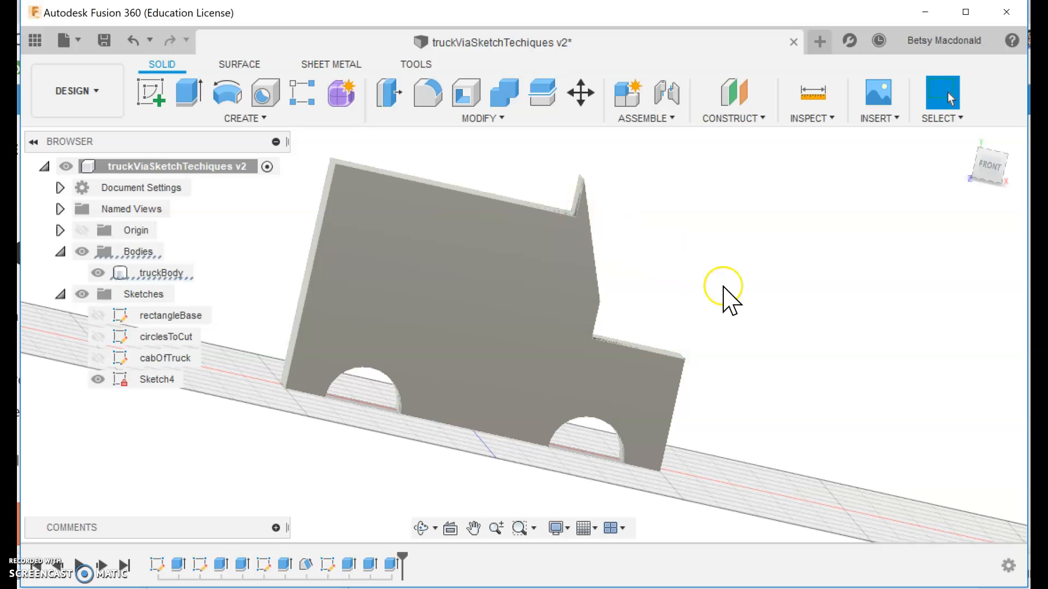
pyautogui.moveTo(983, 164); pyautogui.dragTo(983, 189)
pyautogui.click(423, 211)
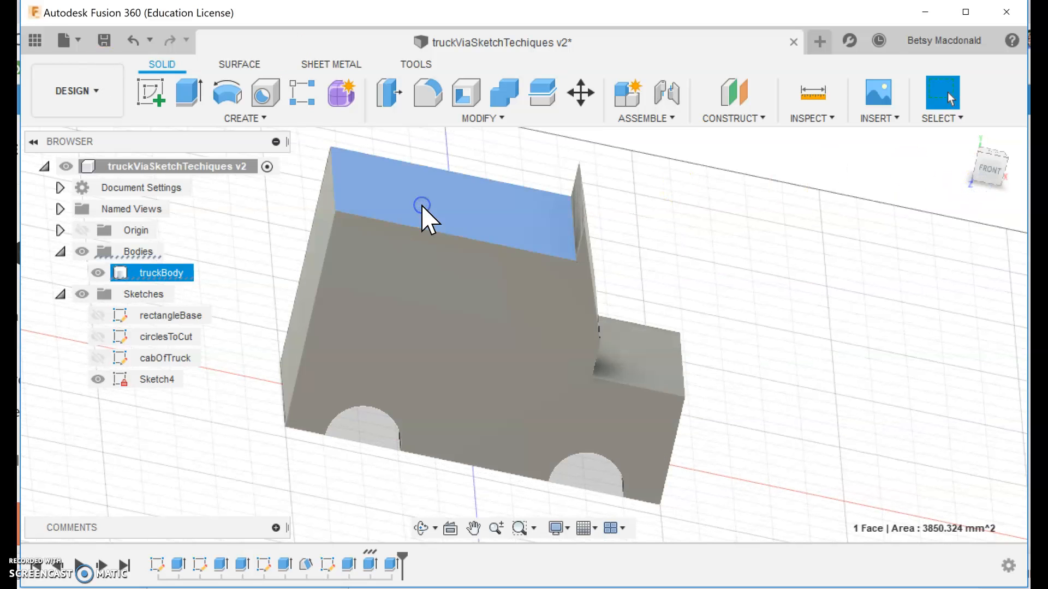
pyautogui.click(193, 97)
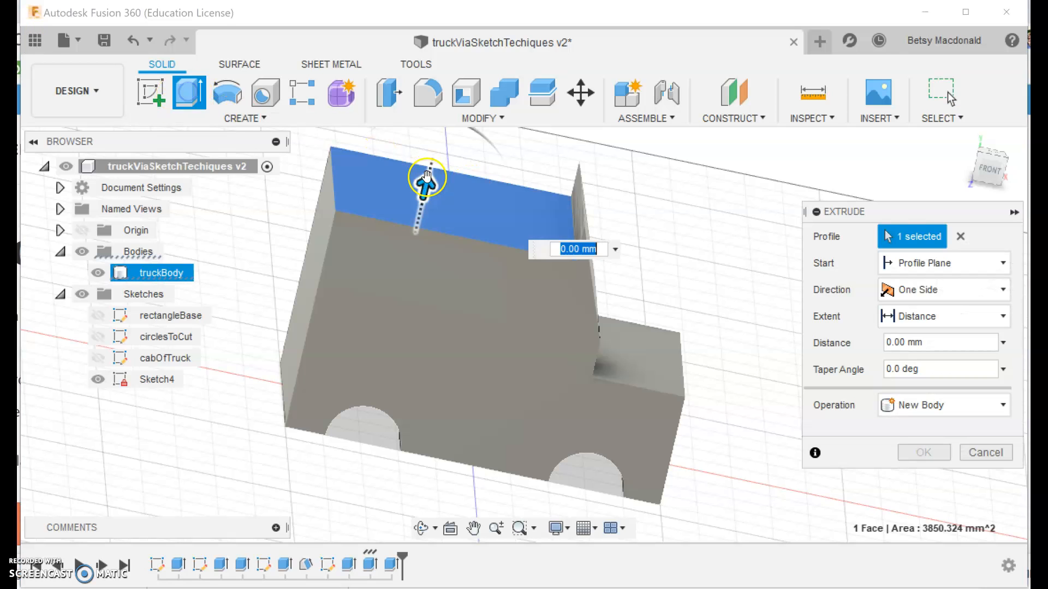
pyautogui.moveTo(426, 186); pyautogui.dragTo(409, 258)
pyautogui.click(928, 479)
# Delete the rear face of the thin wedge sticking up above the front of the cab.
pyautogui.click(662, 329)
pyautogui.click(580, 259)
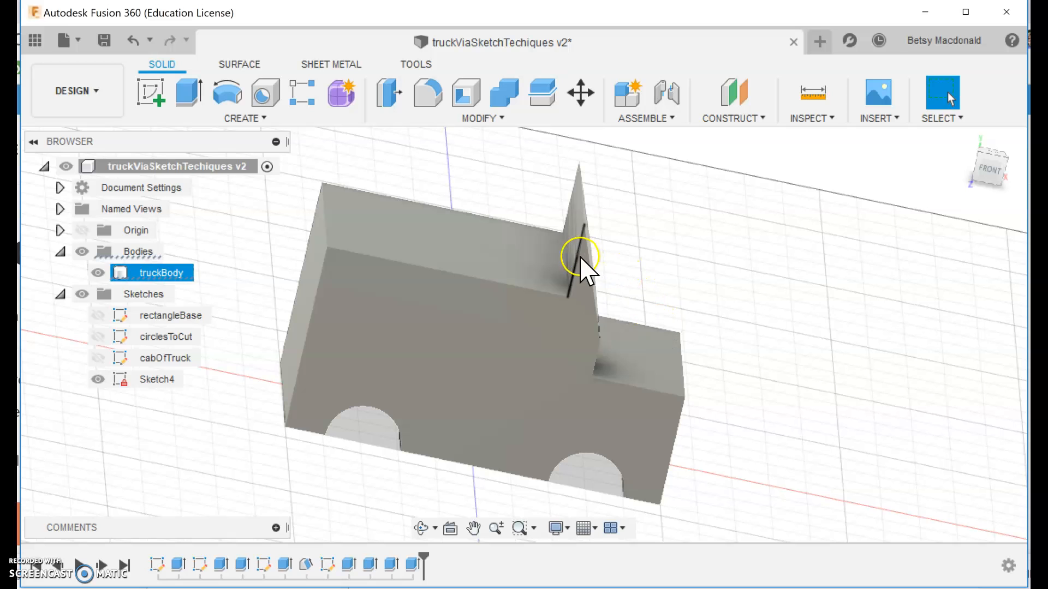
pyautogui.click(984, 175)
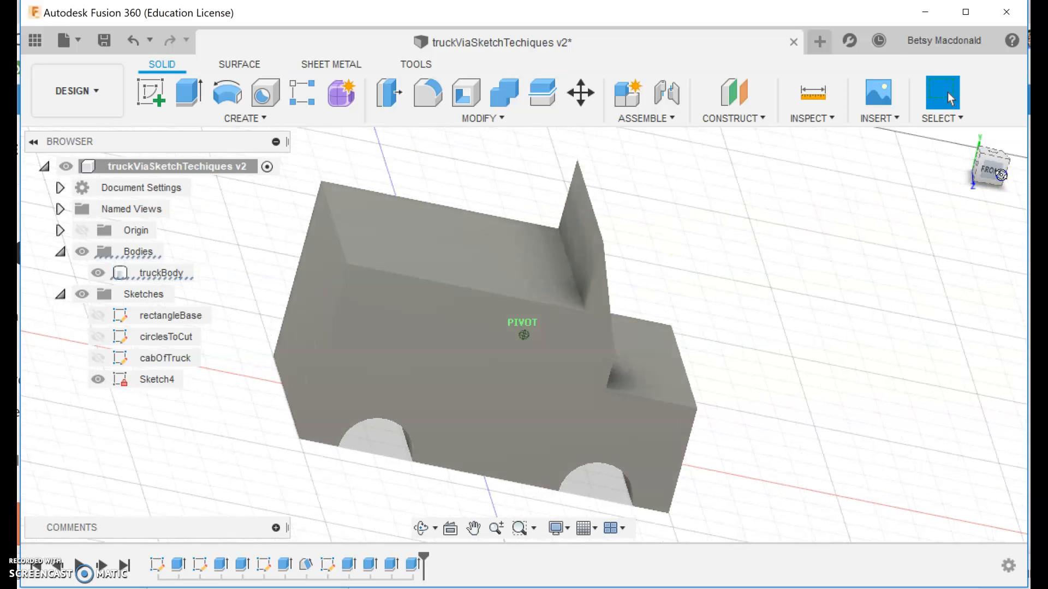
pyautogui.click(604, 252)
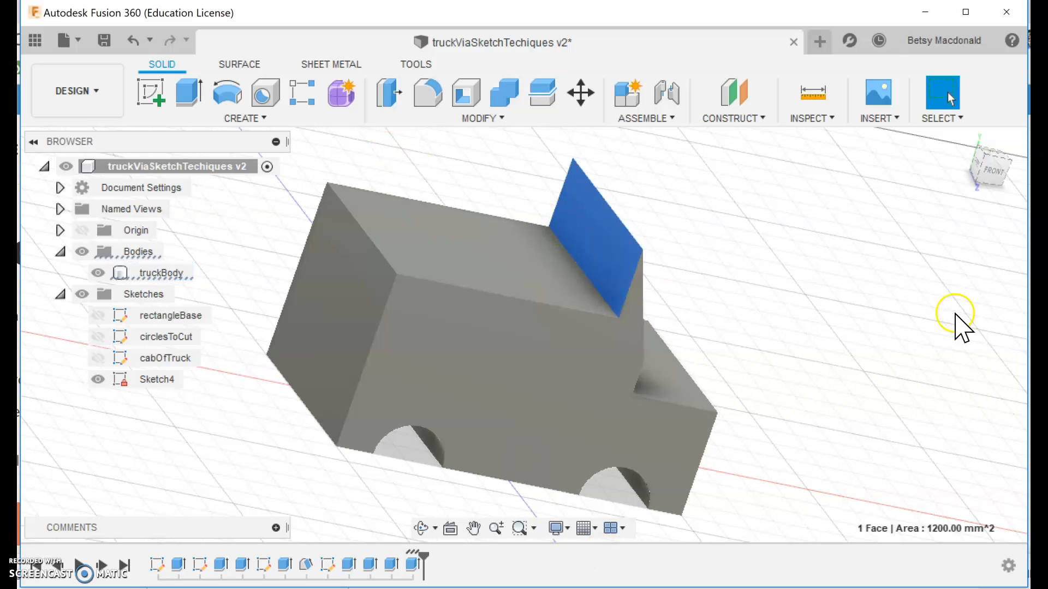
pyautogui.moveTo(1000, 182); pyautogui.dragTo(962, 179)
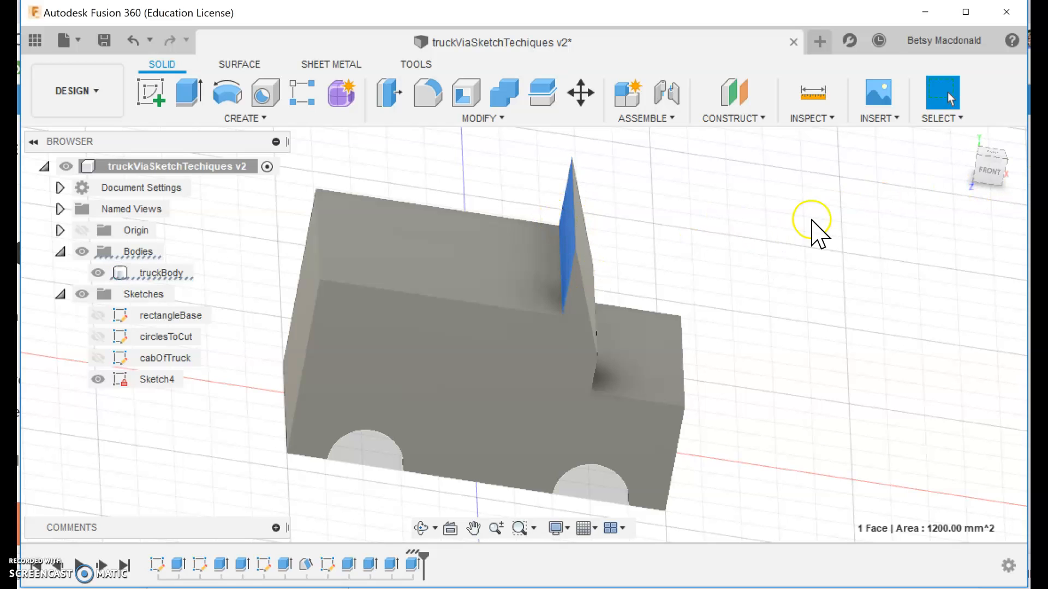
pyautogui.click(981, 179)
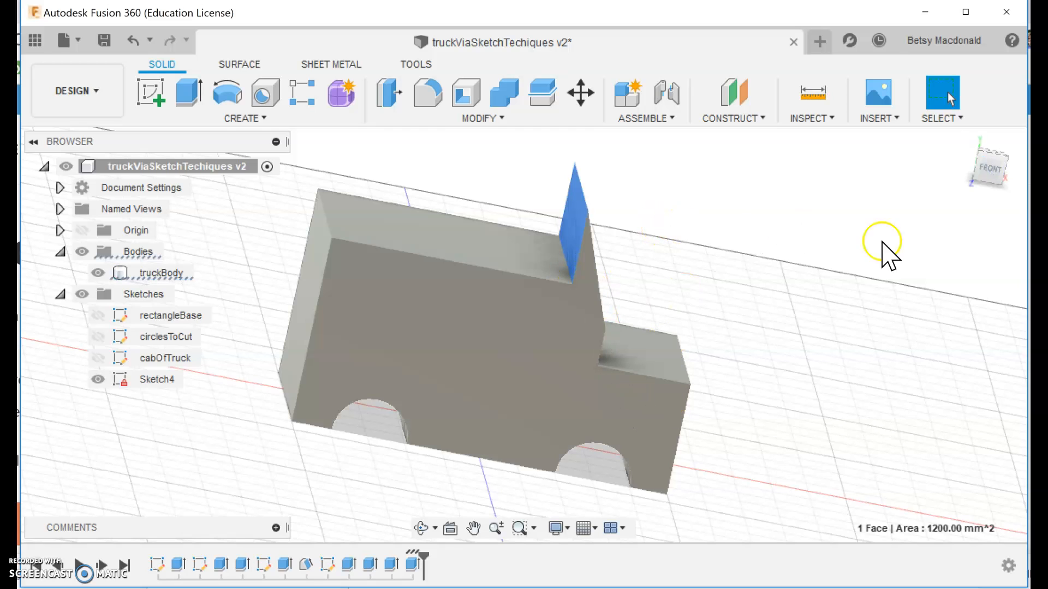
pyautogui.press('Delete')
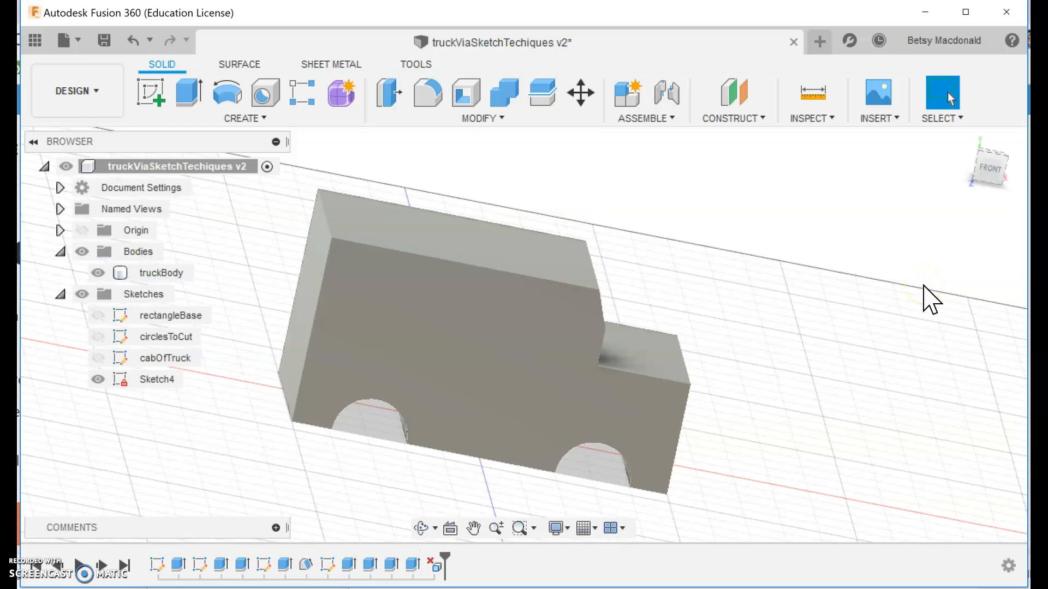
# Undo the face deletion, the face extrusions and the empty sketch, back to the drafted cab.
pyautogui.moveTo(991, 172)
pyautogui.mouseDown()
pyautogui.moveTo(983, 159)
pyautogui.moveTo(976, 166)
pyautogui.mouseUp()
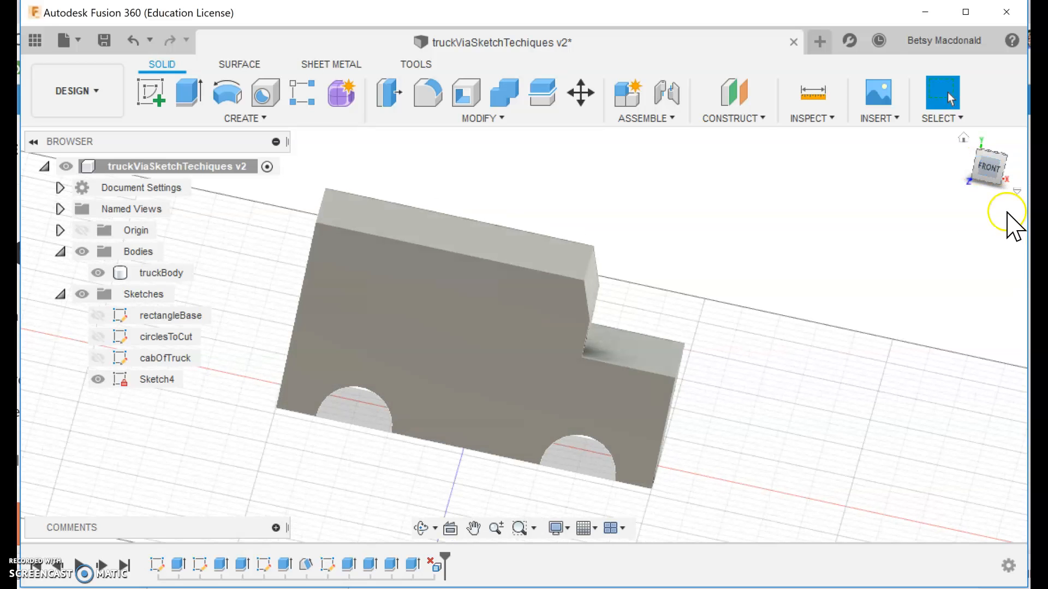
pyautogui.moveTo(988, 164); pyautogui.dragTo(995, 157)
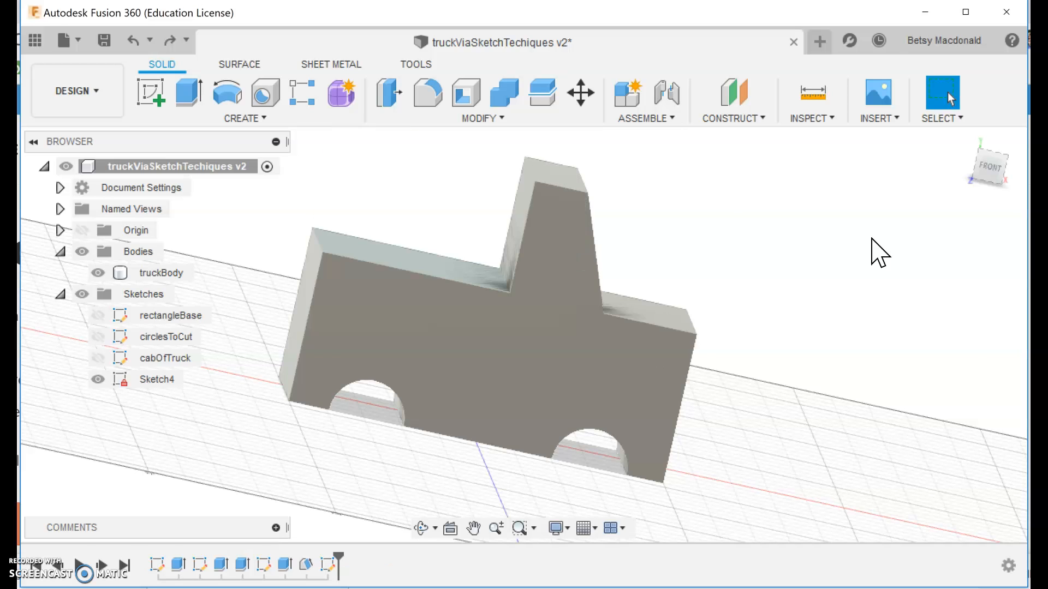
pyautogui.hotkey('ctrl', 'z')
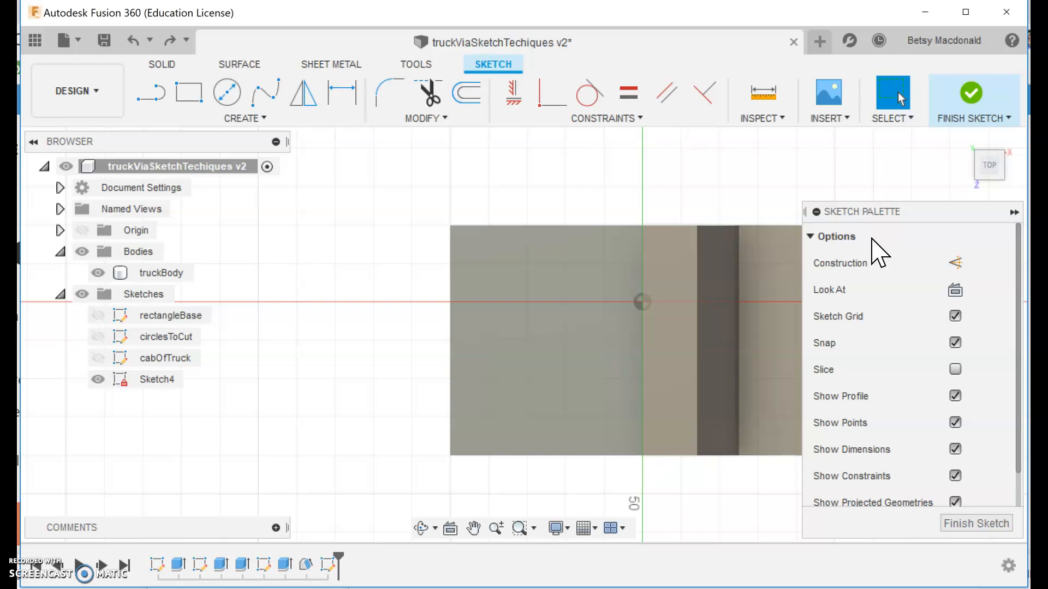
pyautogui.hotkey('ctrl', 'z')
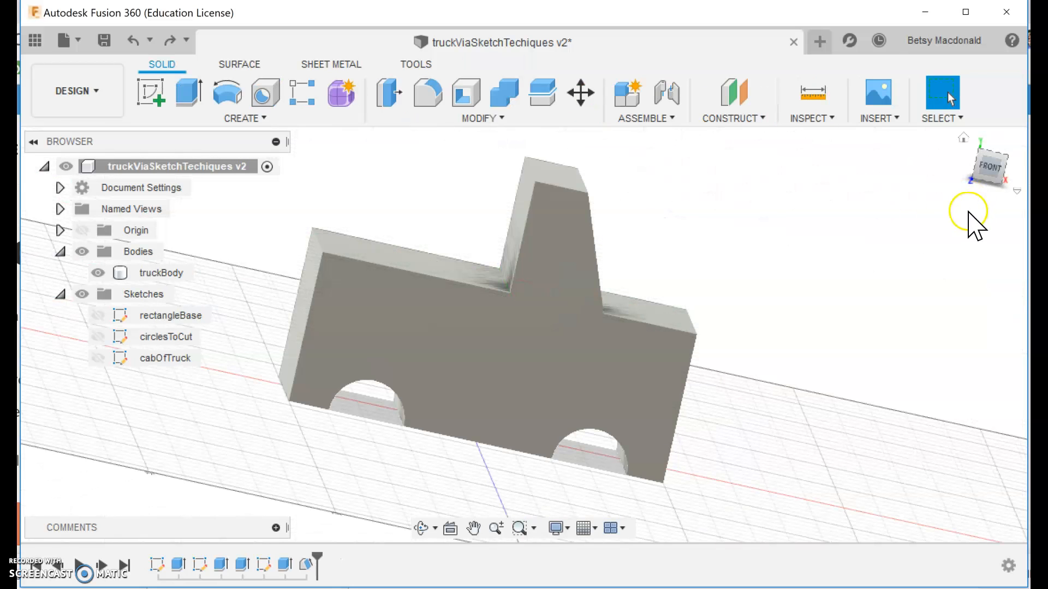
# Sketch a rectangle on the bed's top face, inset from the outer edges and reaching the cab's rear face, and name the sketch "Empty part".
pyautogui.moveTo(988, 162)
pyautogui.keyDown('shift'); pyautogui.mouseDown(button='middle')
pyautogui.moveTo(994, 193)
pyautogui.moveTo(979, 208)
pyautogui.mouseUp(button='middle'); pyautogui.keyUp('shift')
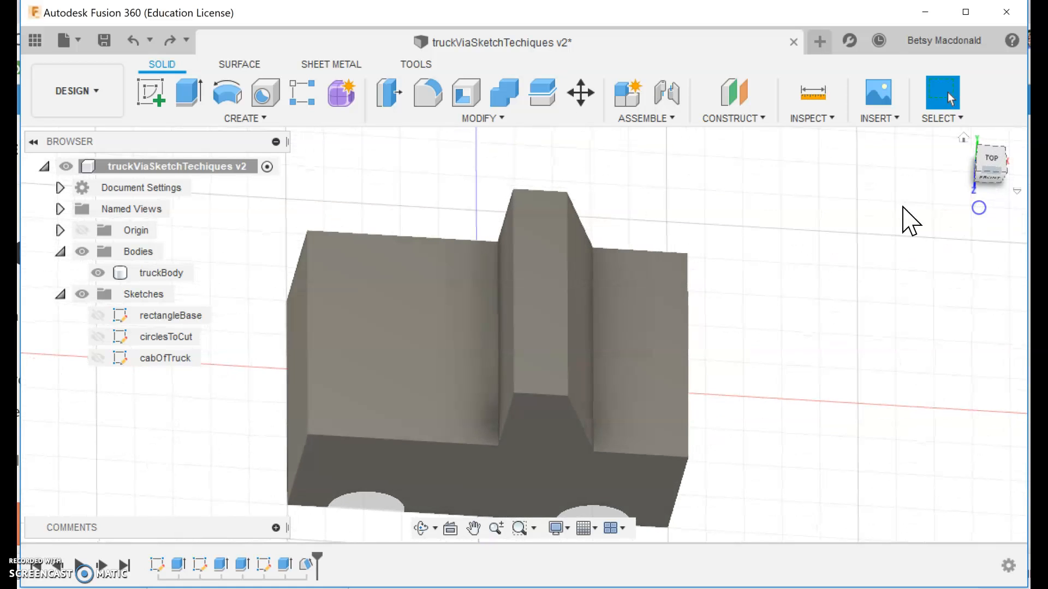
pyautogui.click(243, 117)
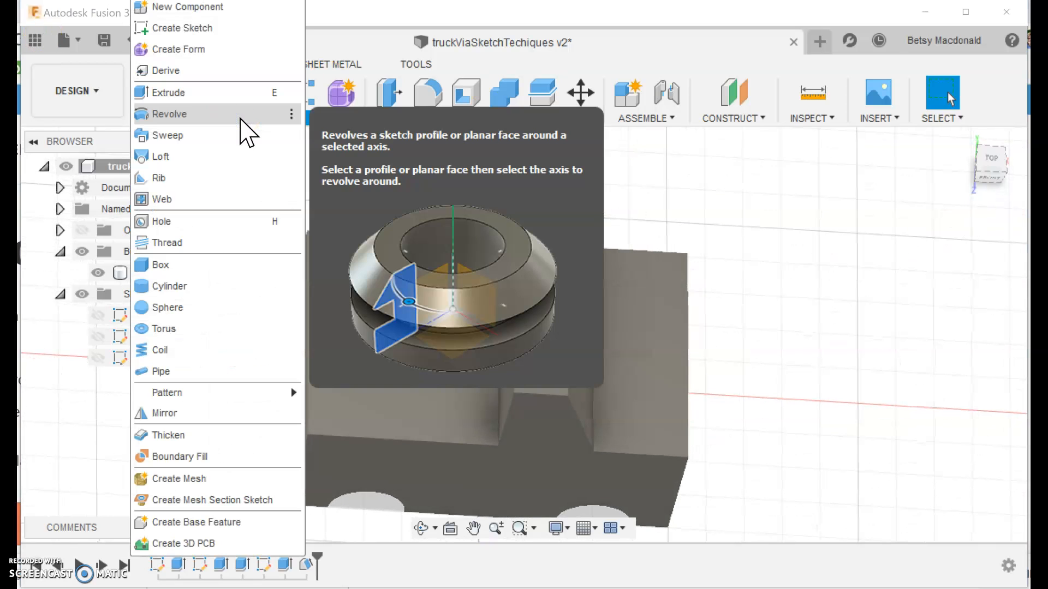
pyautogui.click(202, 27)
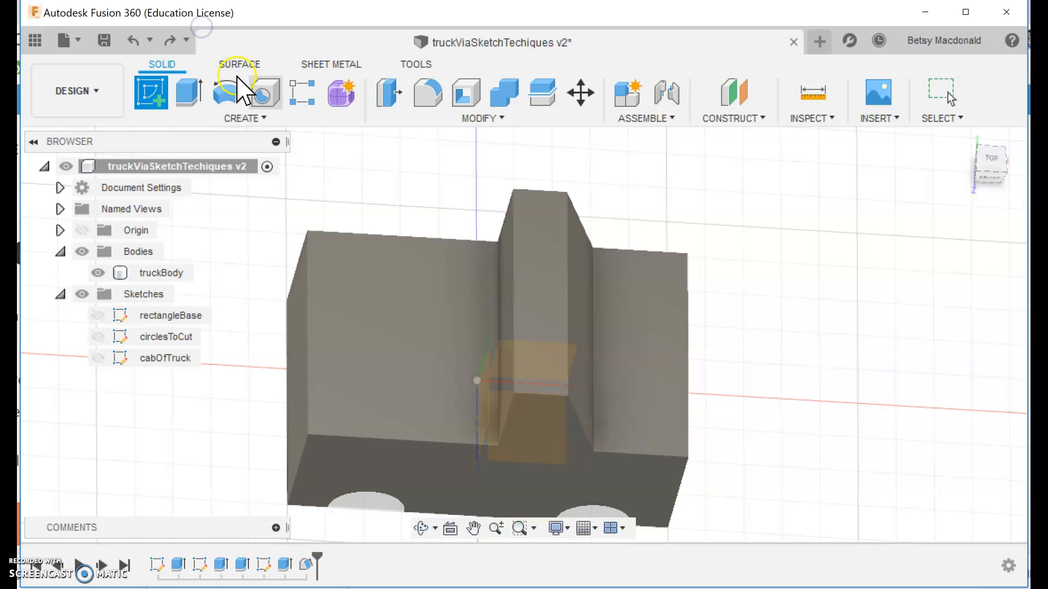
pyautogui.click(385, 343)
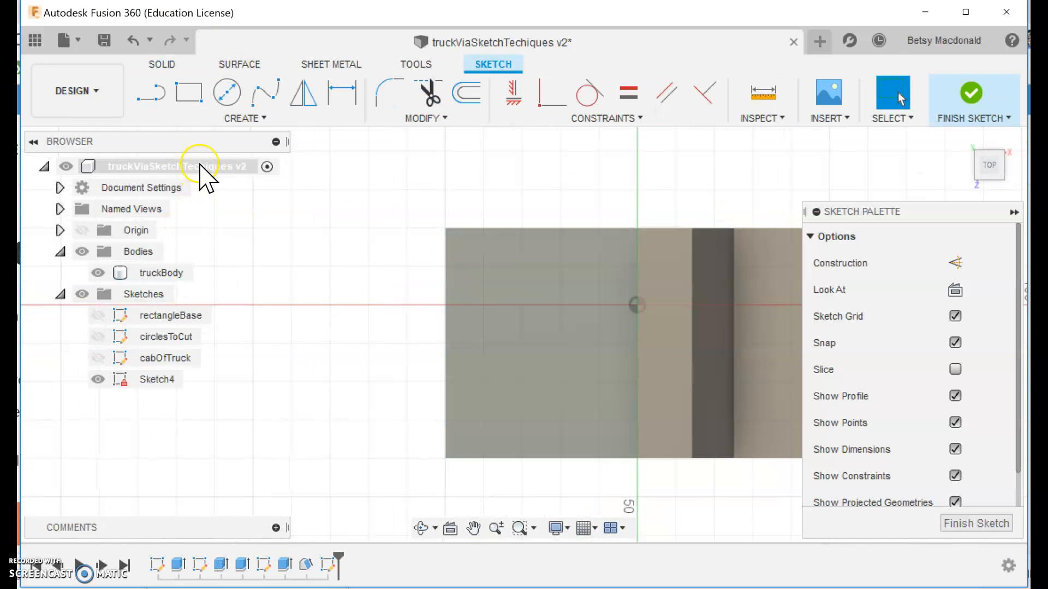
pyautogui.click(200, 94)
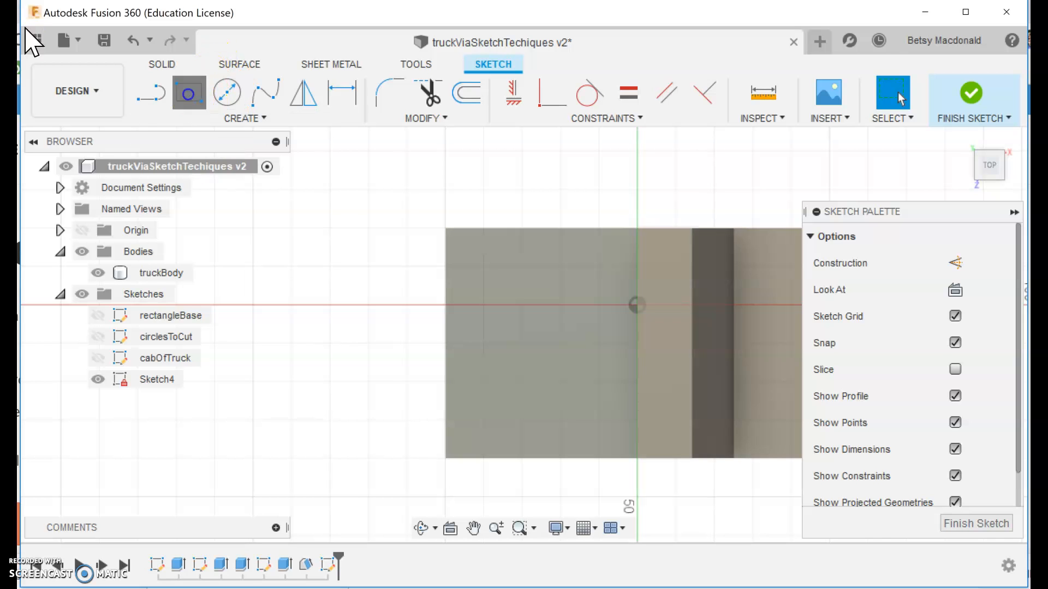
pyautogui.click(470, 252)
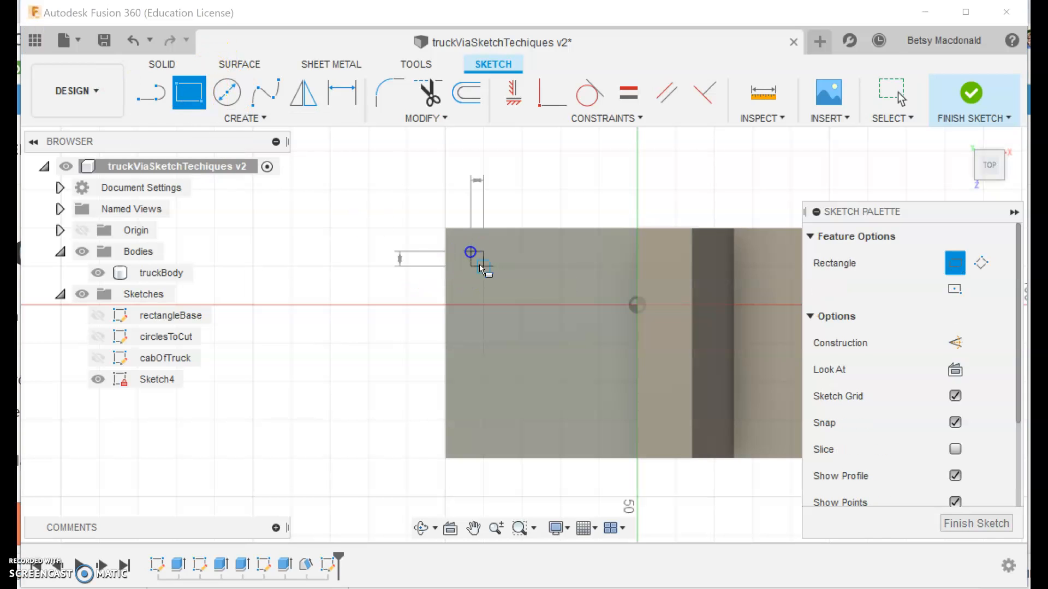
pyautogui.click(635, 439)
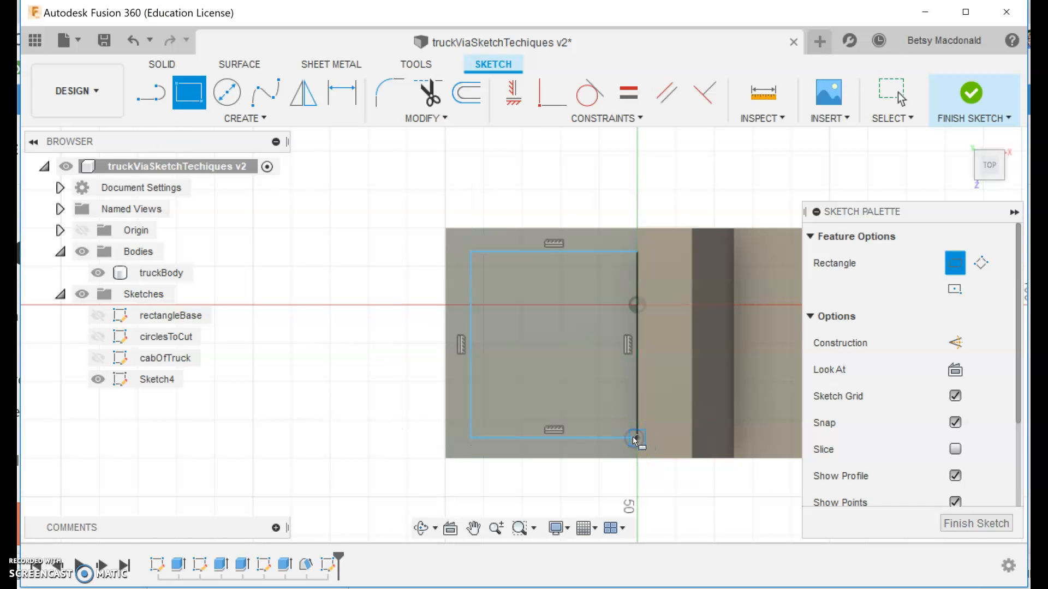
pyautogui.click(966, 107)
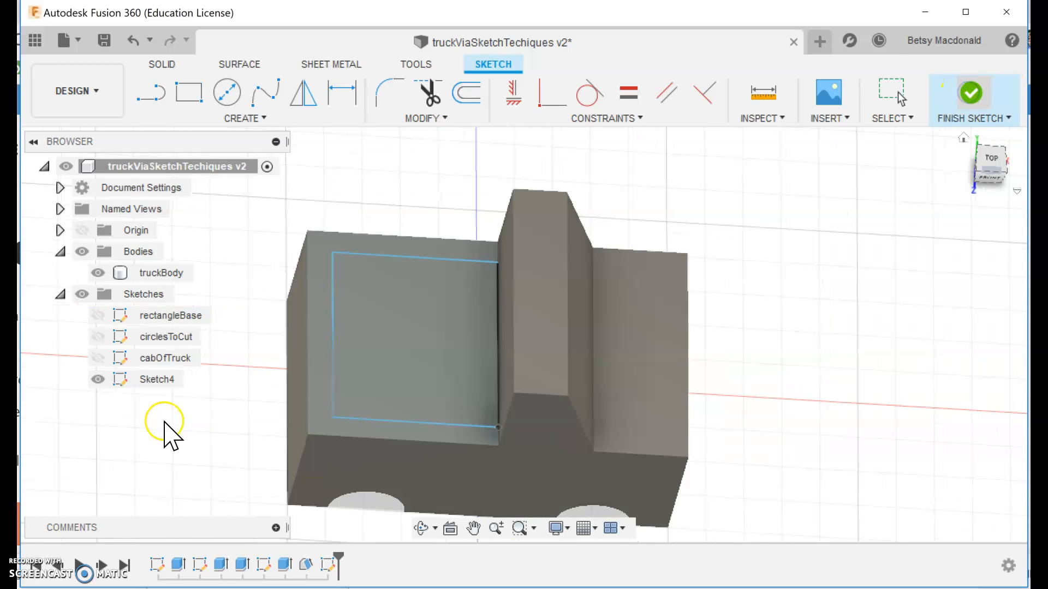
pyautogui.doubleClick(152, 380)
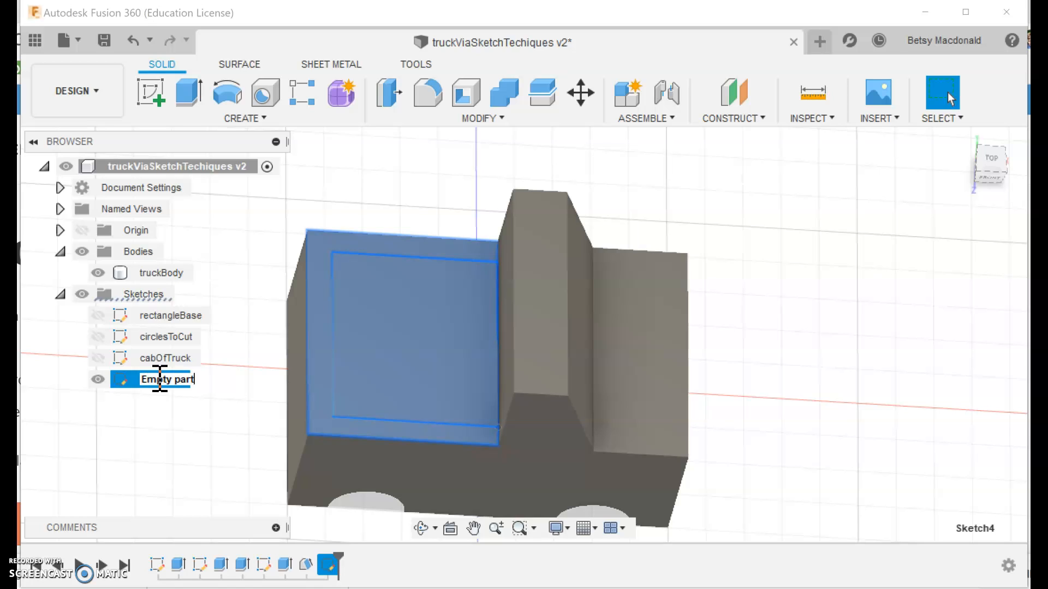
pyautogui.press('Return')
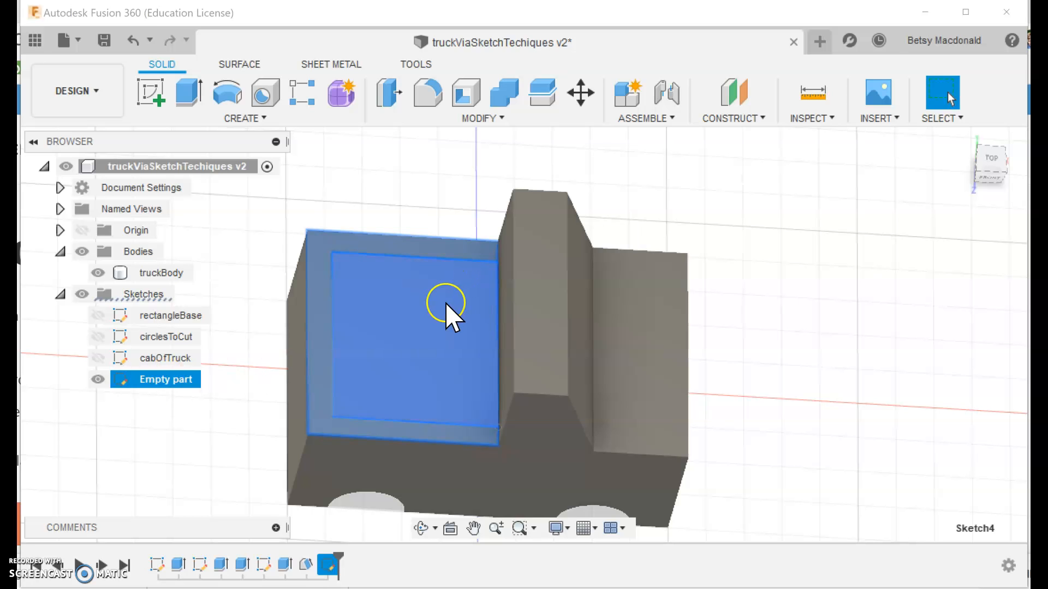
# Extrude the inset rectangle of the "Empty part" sketch by -25 mm as a cut to hollow the truck bed.
pyautogui.click(187, 93)
pyautogui.click(399, 368)
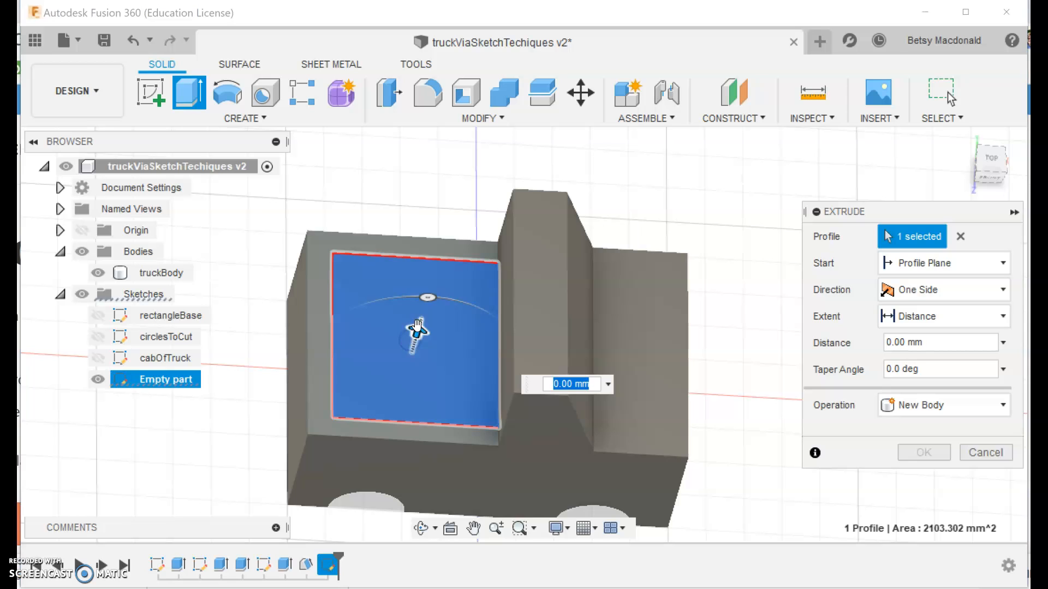
pyautogui.moveTo(412, 334); pyautogui.dragTo(398, 368)
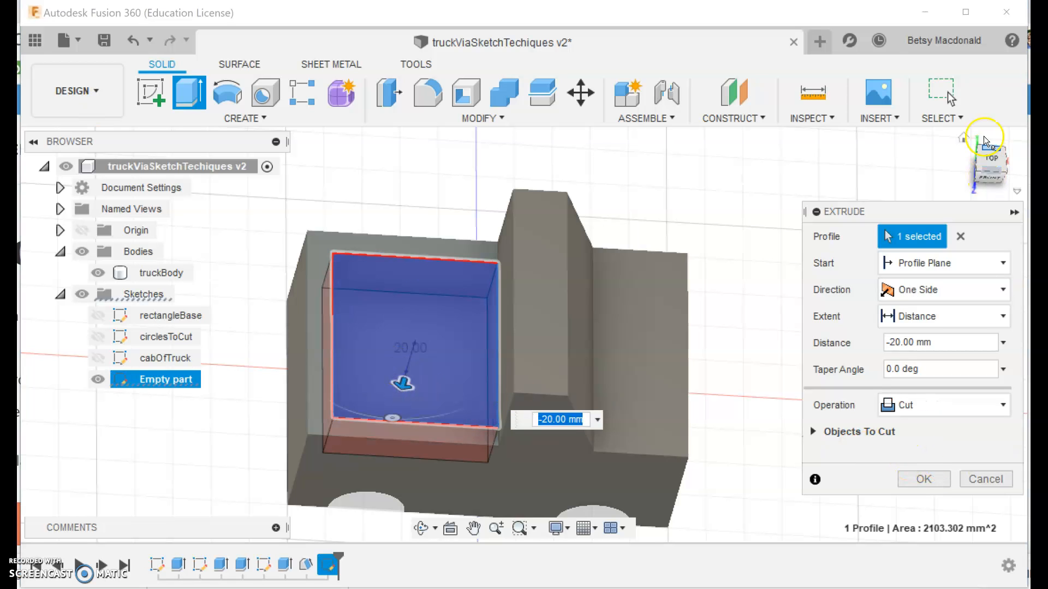
pyautogui.click(990, 180)
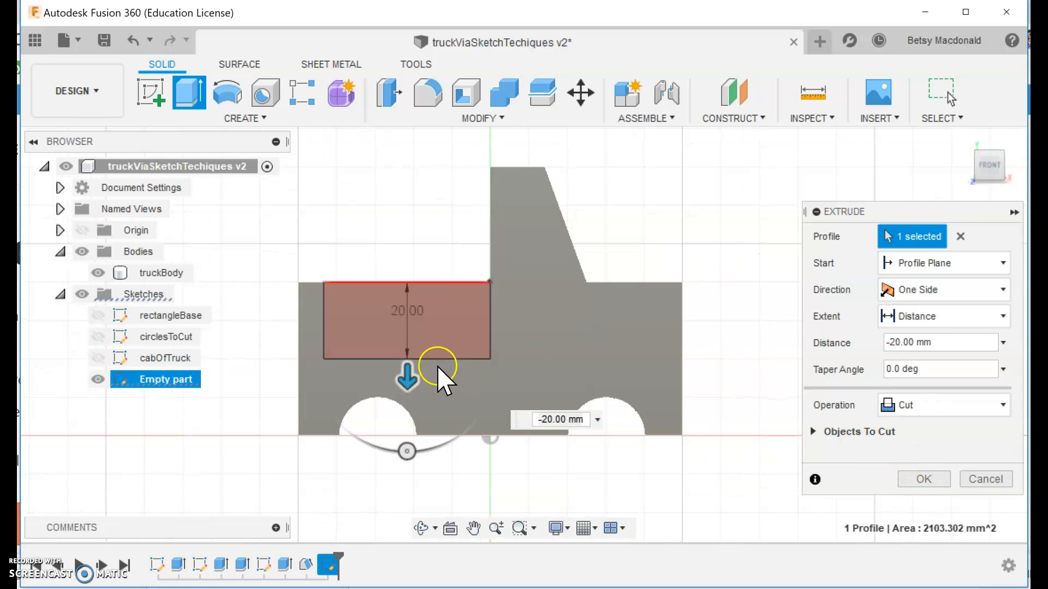
pyautogui.moveTo(409, 374)
pyautogui.mouseDown()
pyautogui.moveTo(409, 417)
pyautogui.moveTo(408, 377)
pyautogui.mouseUp()
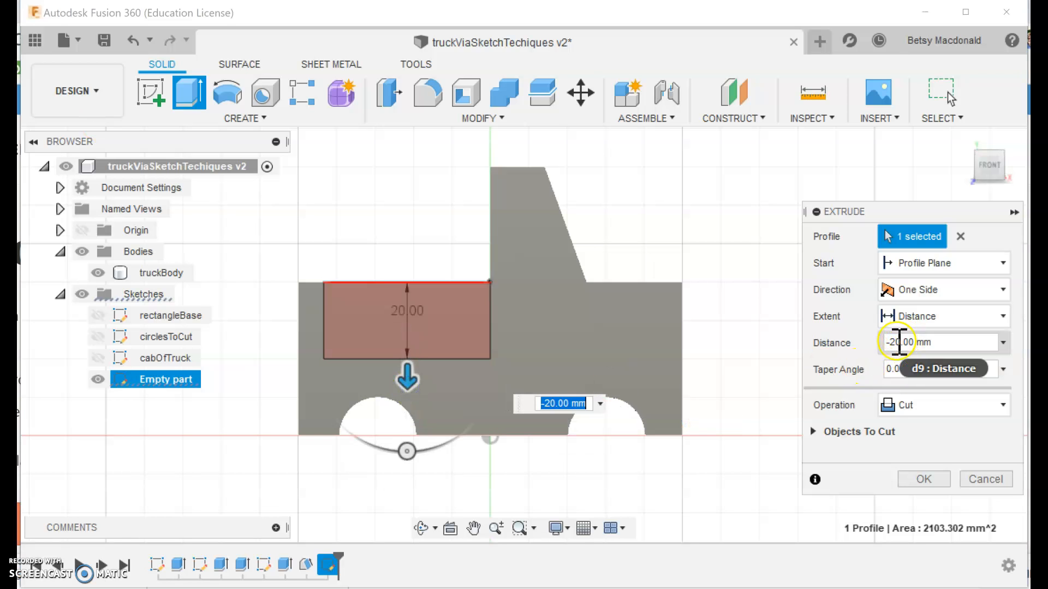
pyautogui.moveTo(896, 343); pyautogui.dragTo(902, 342)
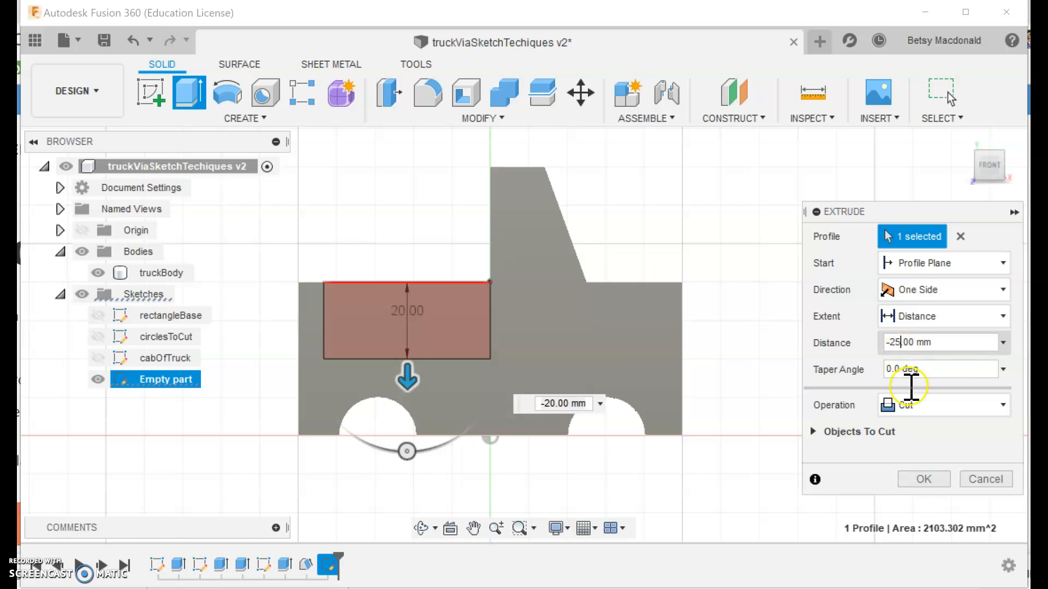
pyautogui.click(920, 483)
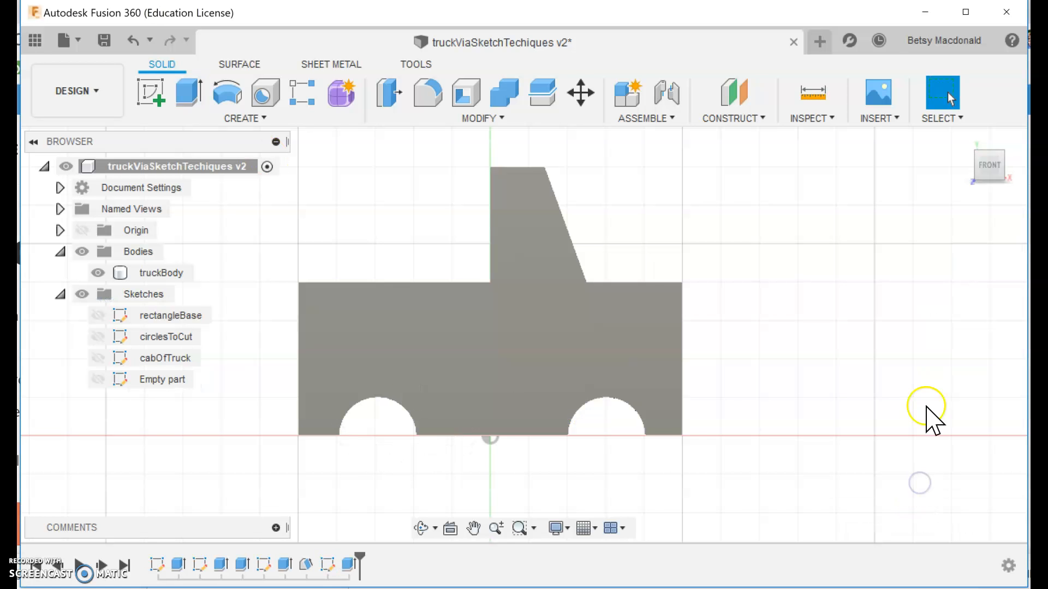
# Extrude the outer rear face of the truck bed outward by 20 mm, joined to the body.
pyautogui.moveTo(979, 171); pyautogui.dragTo(1006, 183)
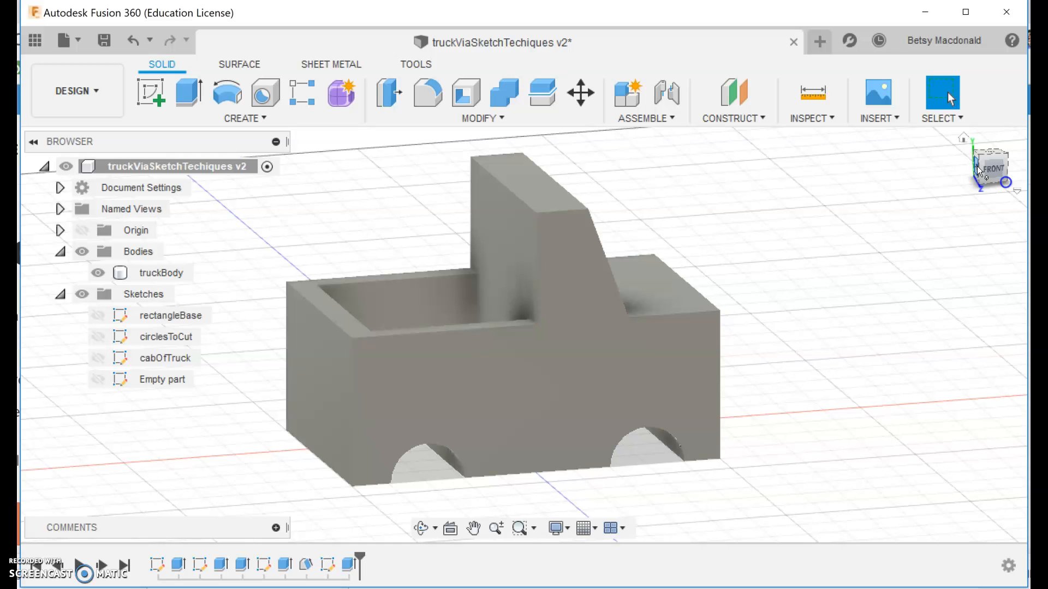
pyautogui.click(189, 93)
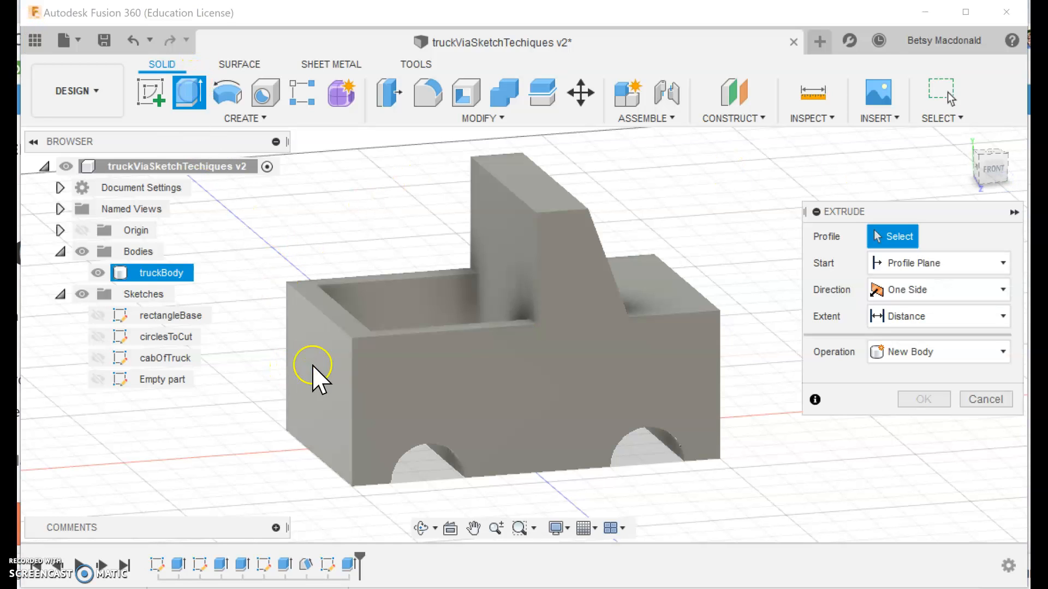
pyautogui.click(315, 378)
pyautogui.moveTo(286, 365); pyautogui.dragTo(214, 371)
pyautogui.click(827, 417)
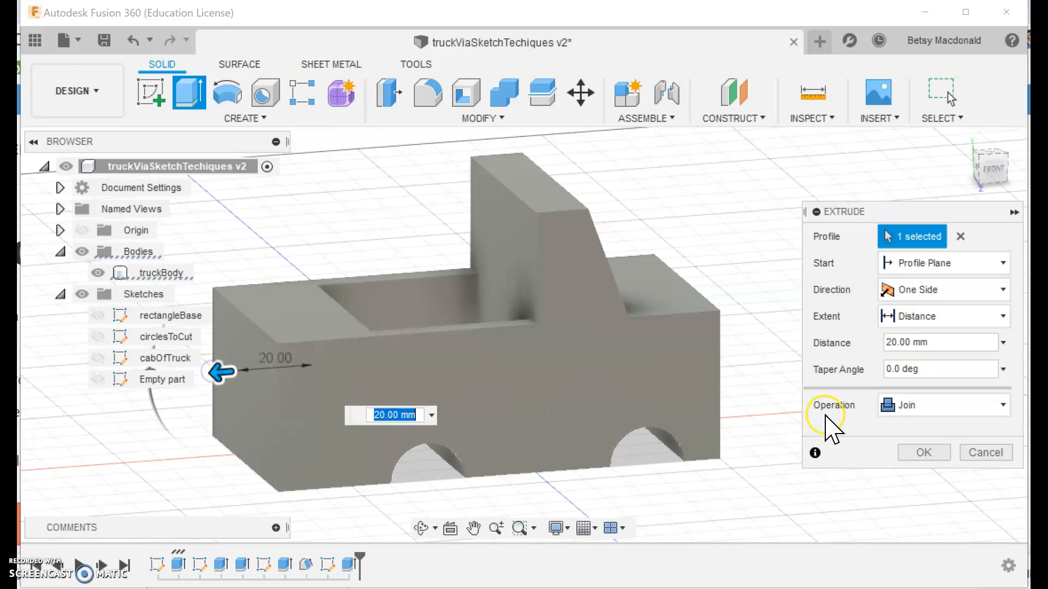
pyautogui.click(923, 453)
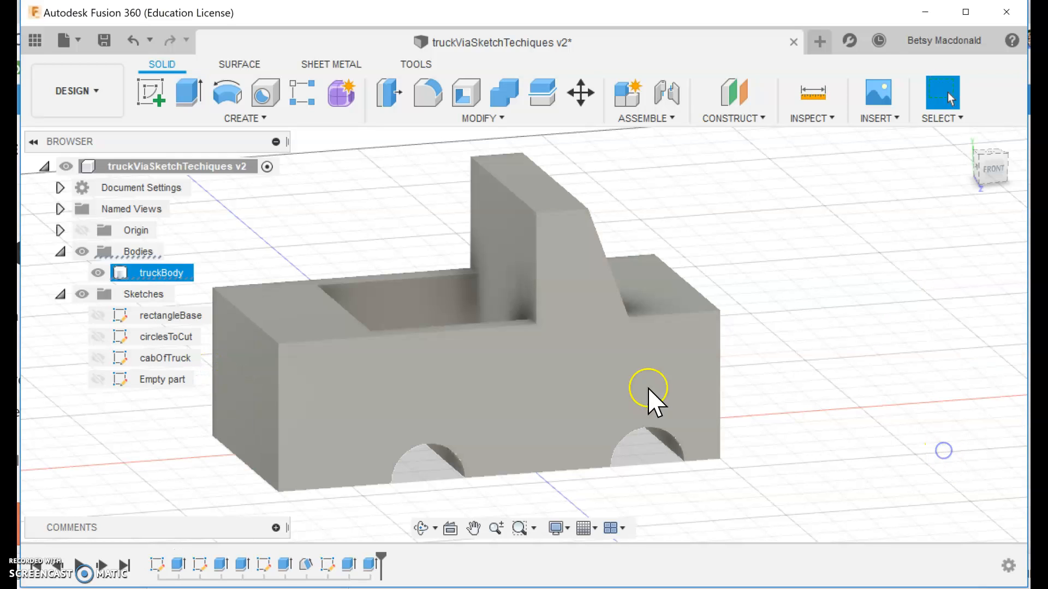
# Extrude the inner rear wall of the hollowed bed by -20 mm as a cut to lengthen the cavity.
pyautogui.click(987, 180)
pyautogui.moveTo(987, 181); pyautogui.dragTo(945, 206)
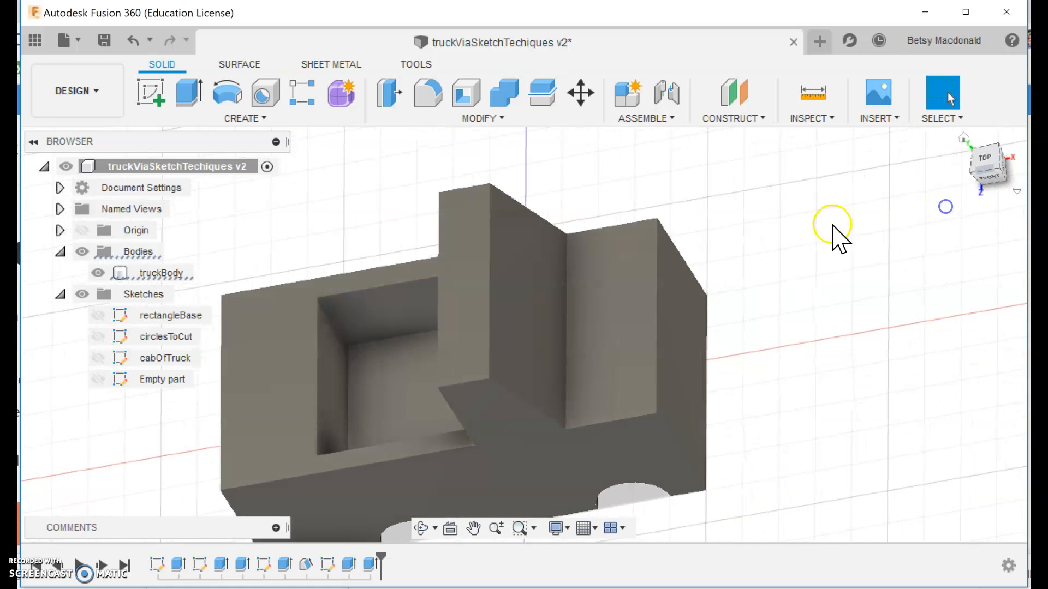
pyautogui.click(336, 385)
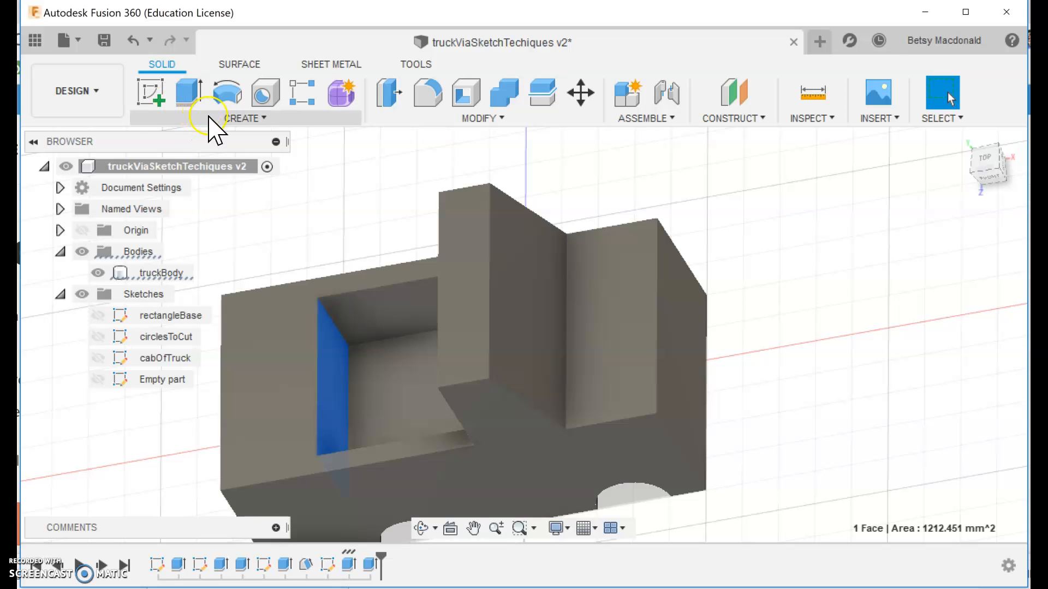
pyautogui.click(196, 105)
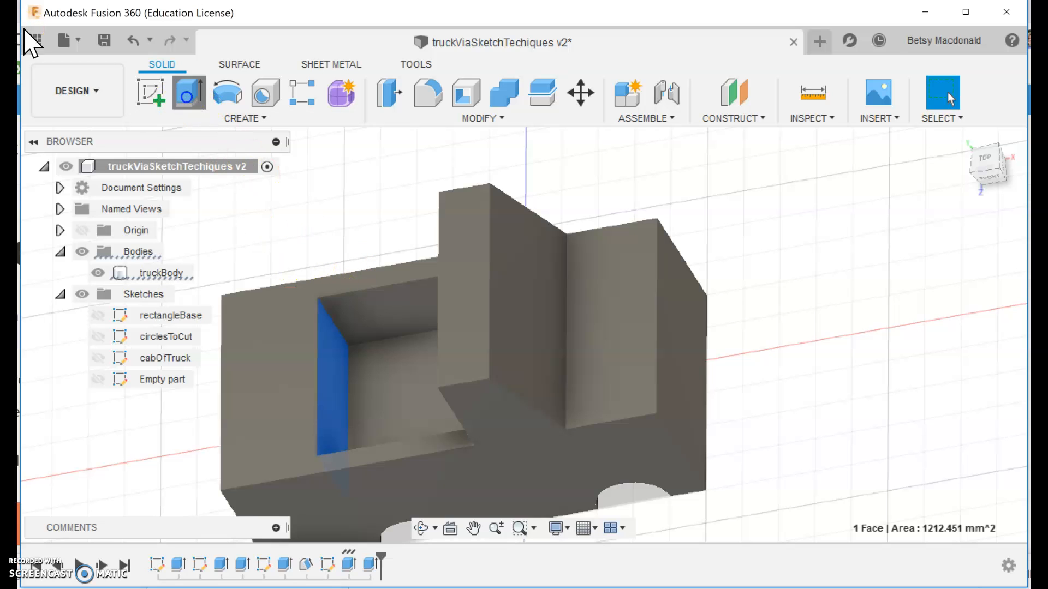
pyautogui.moveTo(358, 376); pyautogui.dragTo(243, 401)
pyautogui.press('Return')
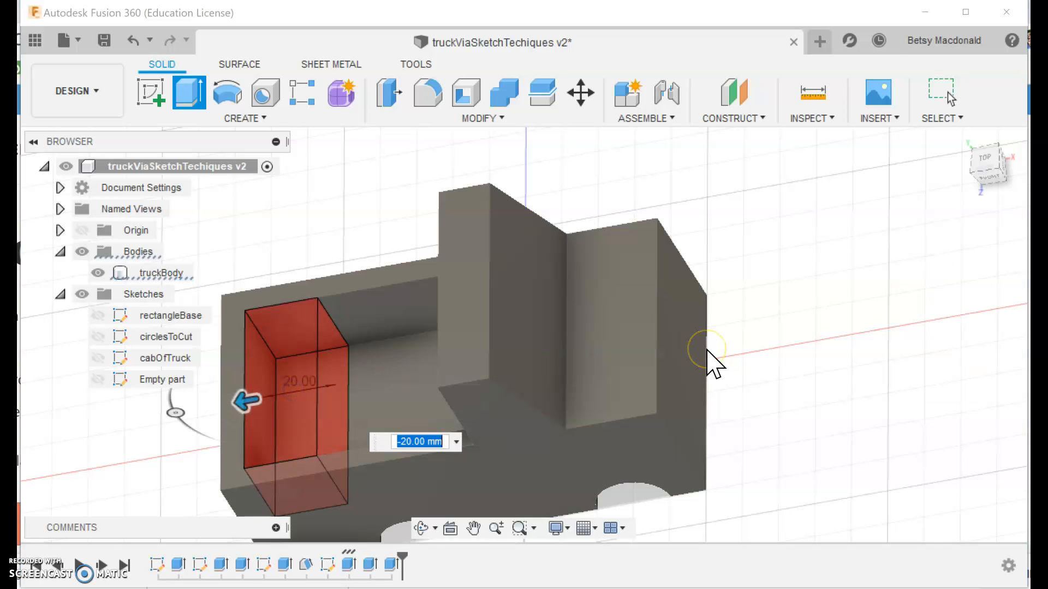
# Show the circlesToCut sketch and open it for editing.
pyautogui.moveTo(1001, 162)
pyautogui.mouseDown()
pyautogui.moveTo(1005, 117)
pyautogui.moveTo(1024, 112)
pyautogui.moveTo(1001, 119)
pyautogui.mouseUp()
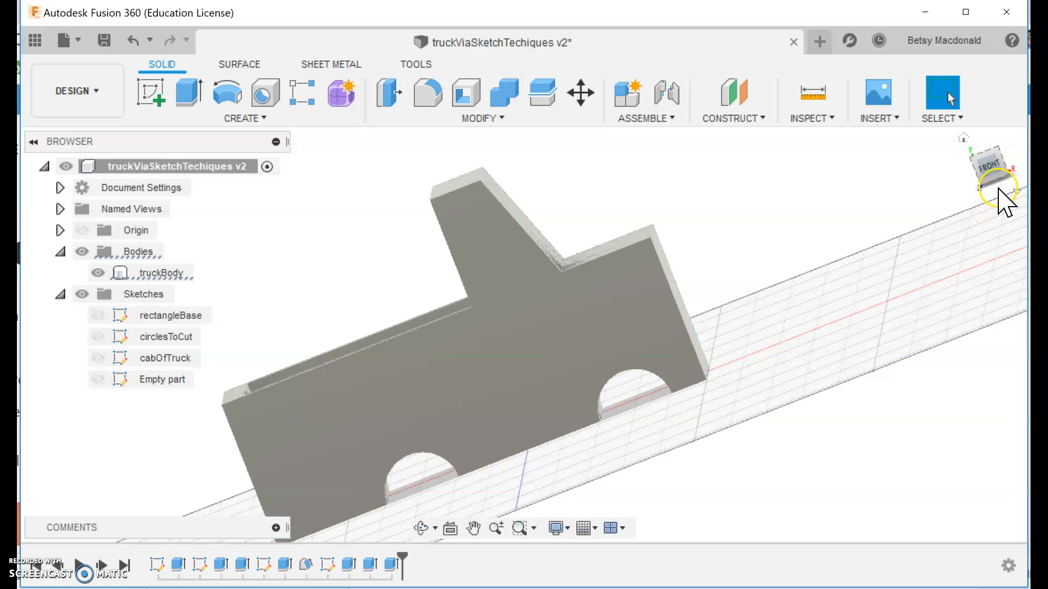
pyautogui.moveTo(991, 169); pyautogui.dragTo(991, 156)
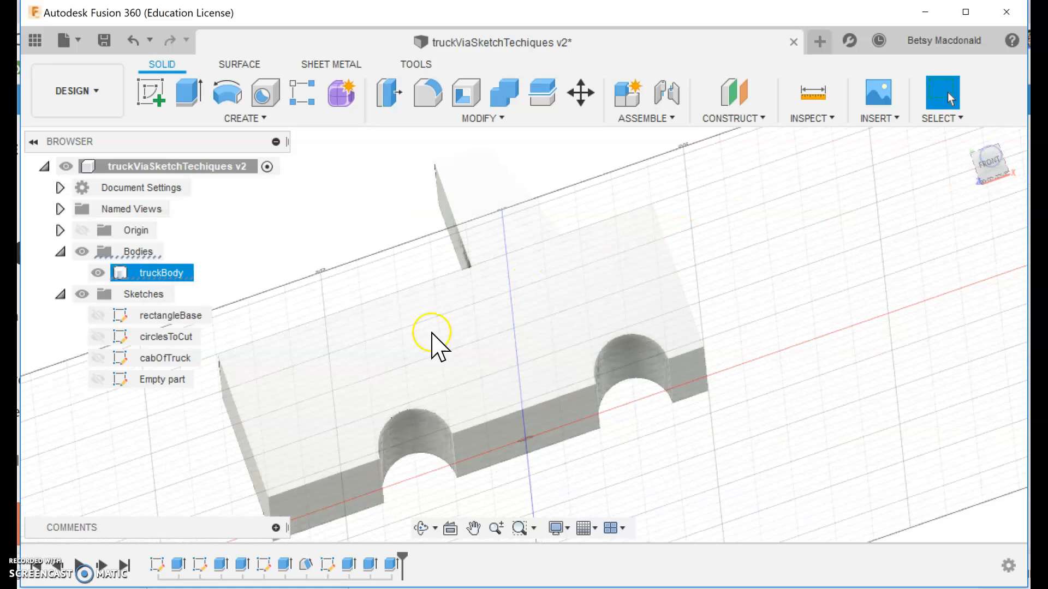
pyautogui.click(158, 338)
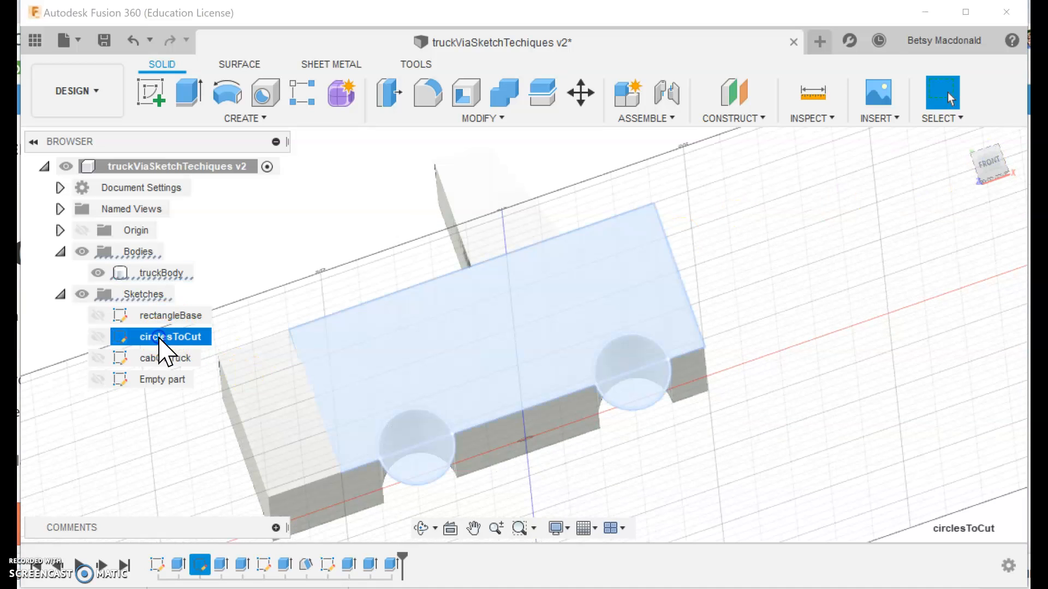
pyautogui.moveTo(989, 170); pyautogui.dragTo(990, 174)
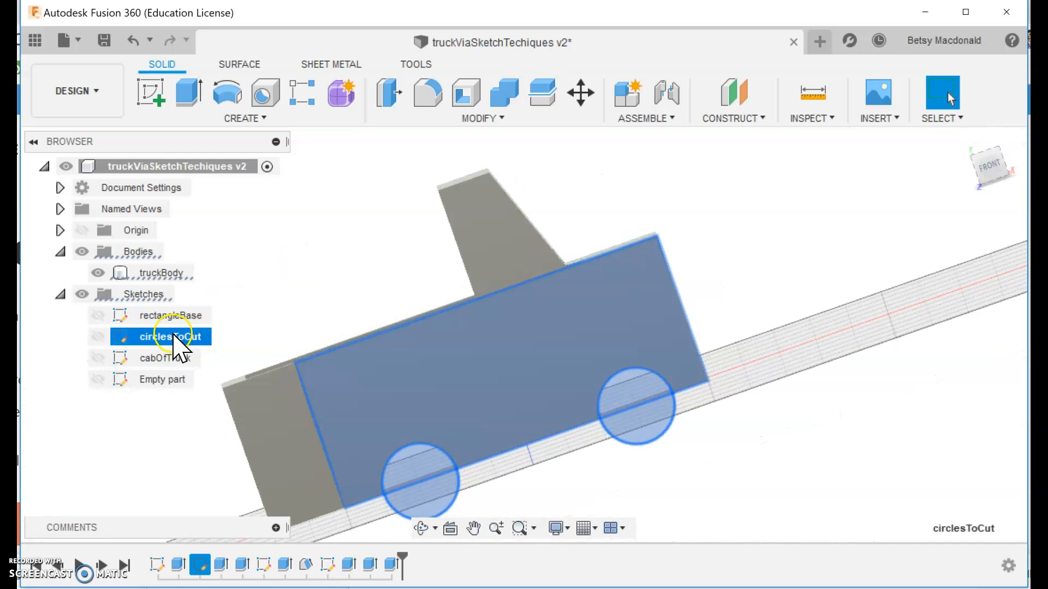
pyautogui.click(97, 337)
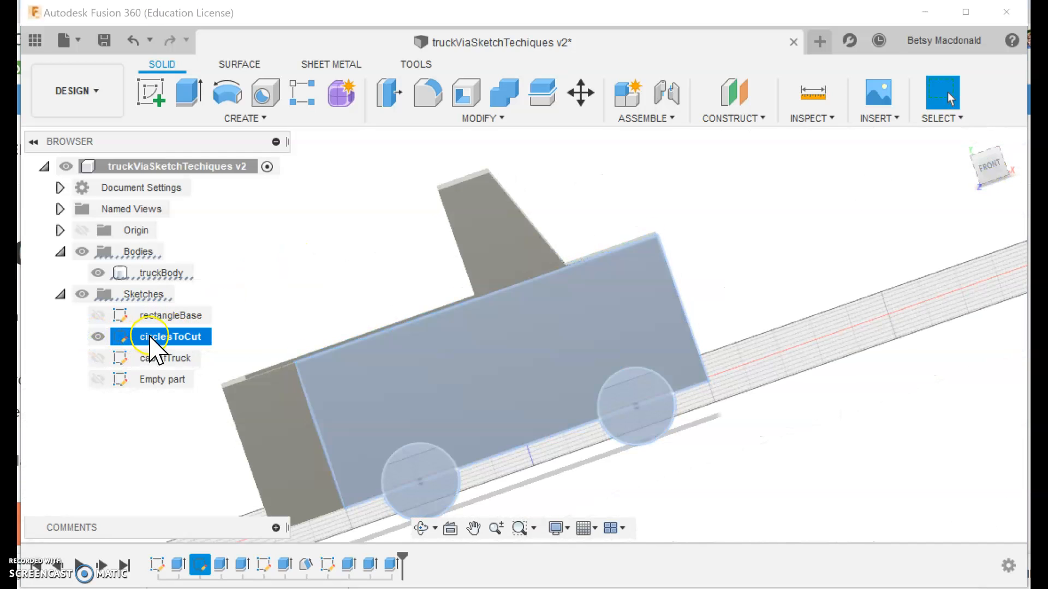
pyautogui.doubleClick(151, 337)
pyautogui.click(132, 335)
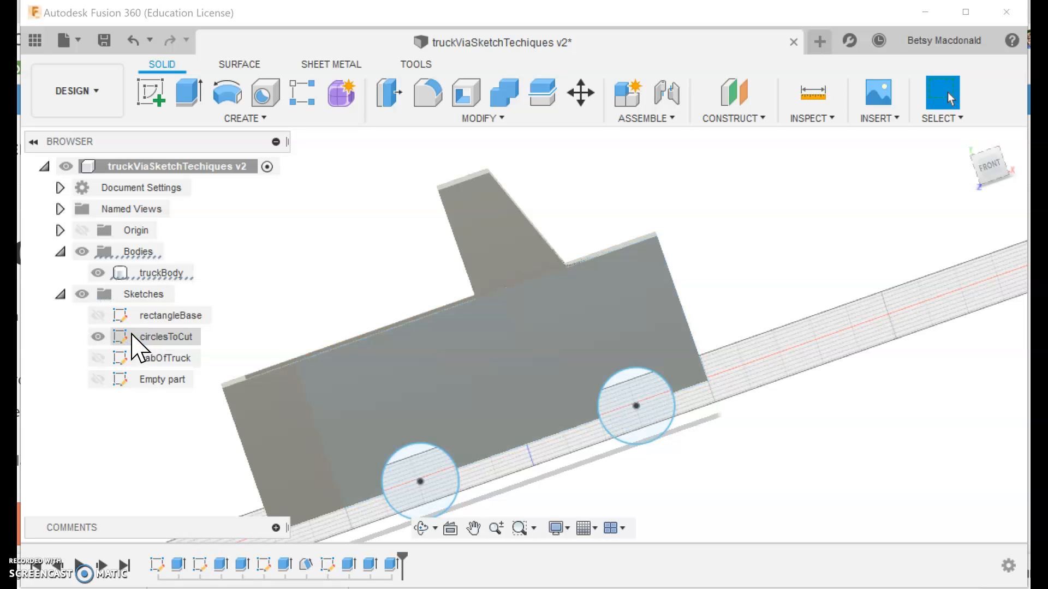
pyautogui.doubleClick(147, 339)
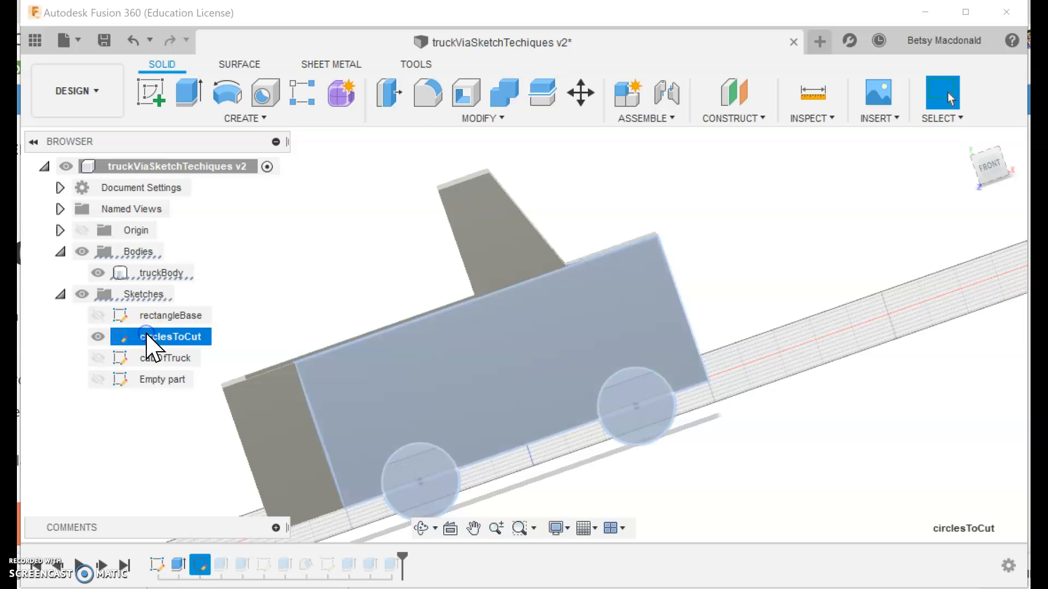
pyautogui.click(351, 339)
pyautogui.click(677, 330)
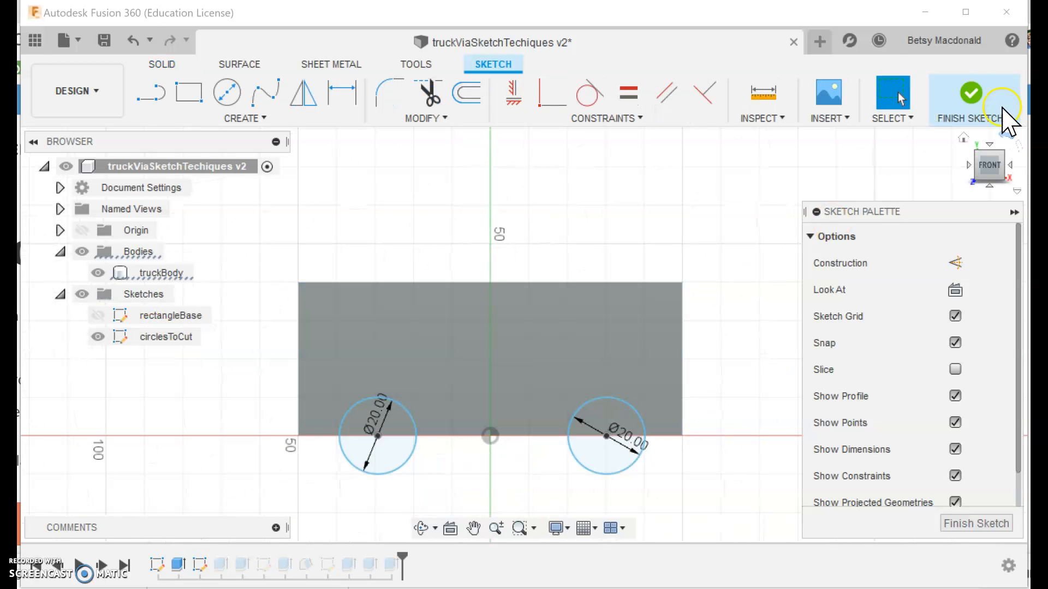
pyautogui.click(972, 92)
# Move the rear wheel circle by -10 mm along X and finish the sketch.
pyautogui.click(409, 456)
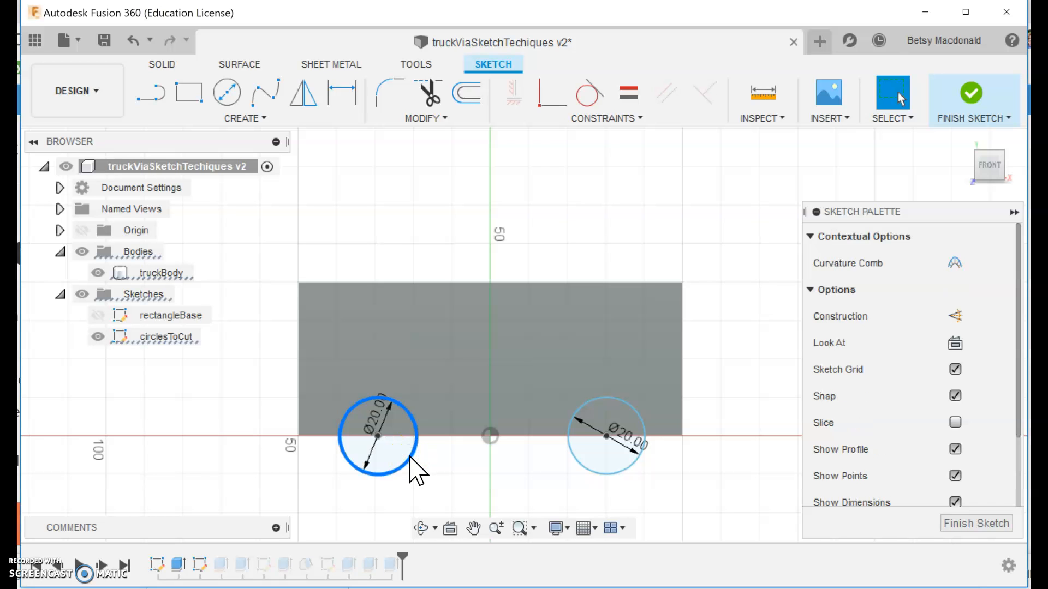
pyautogui.rightClick(410, 456)
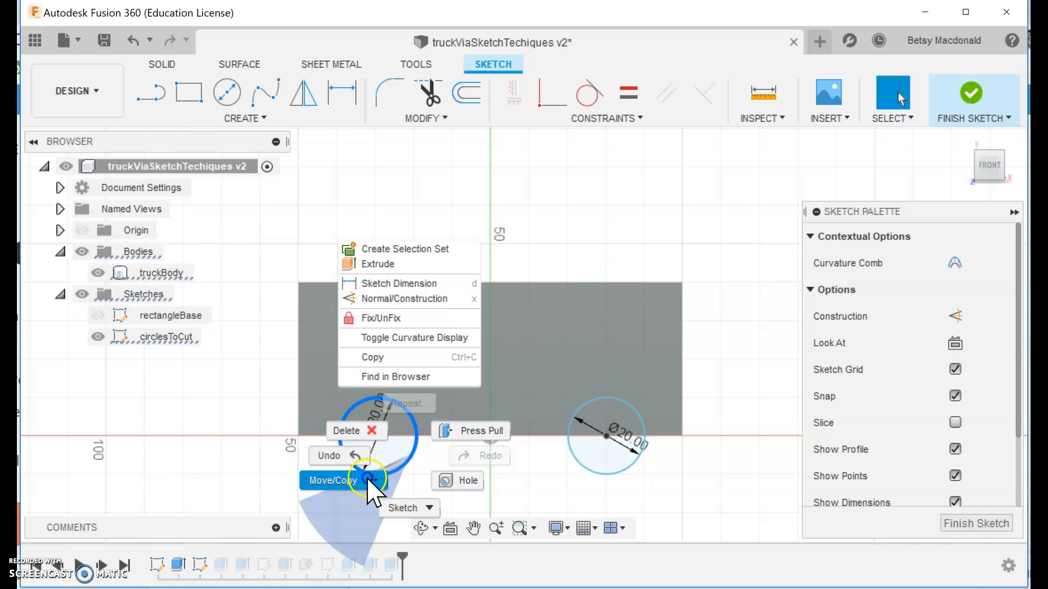
pyautogui.click(335, 481)
pyautogui.moveTo(431, 435); pyautogui.dragTo(406, 439)
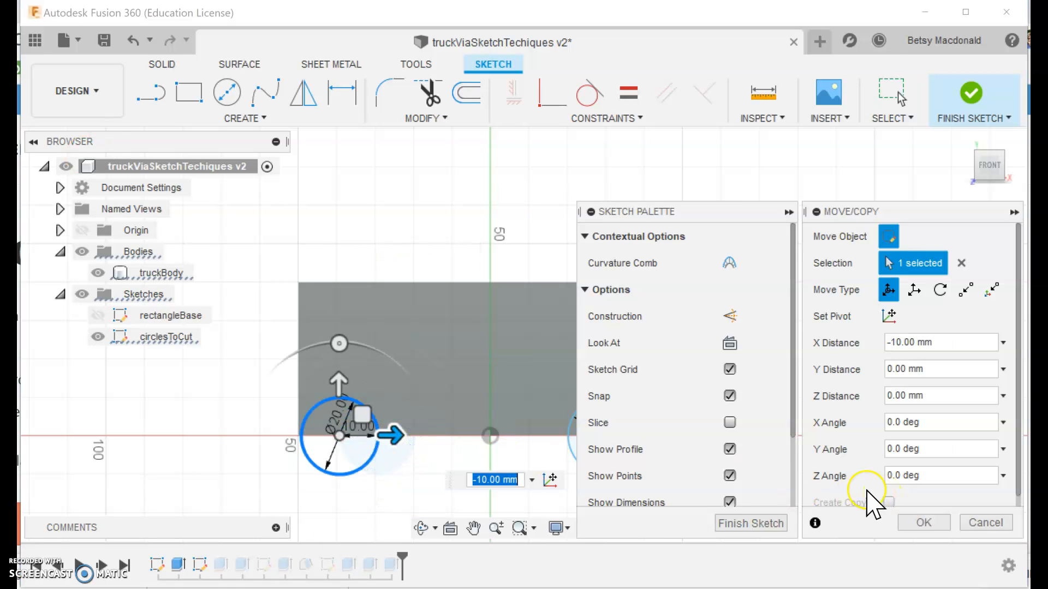
pyautogui.click(789, 212)
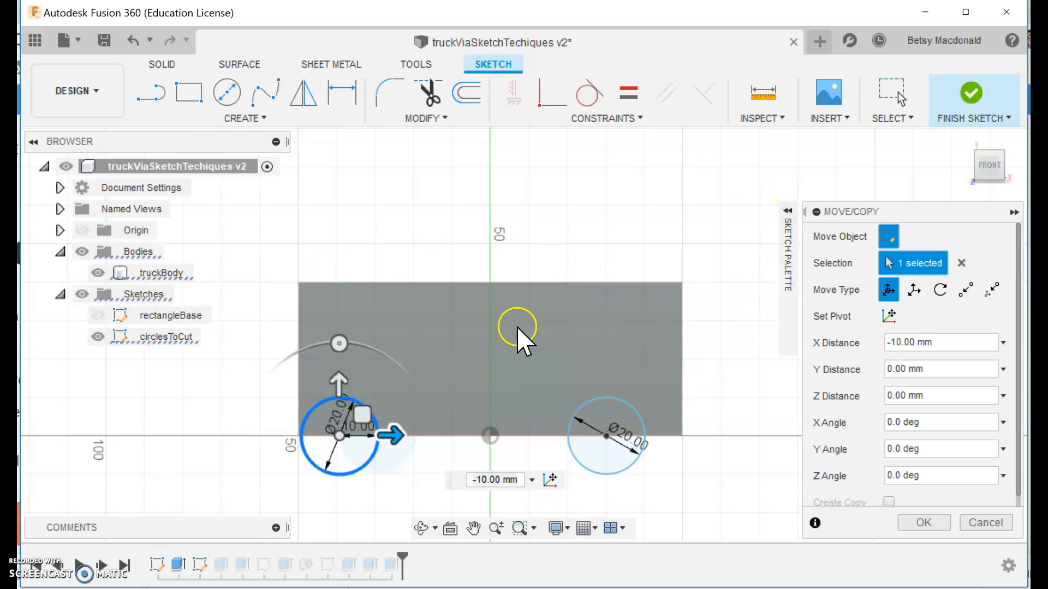
pyautogui.click(936, 524)
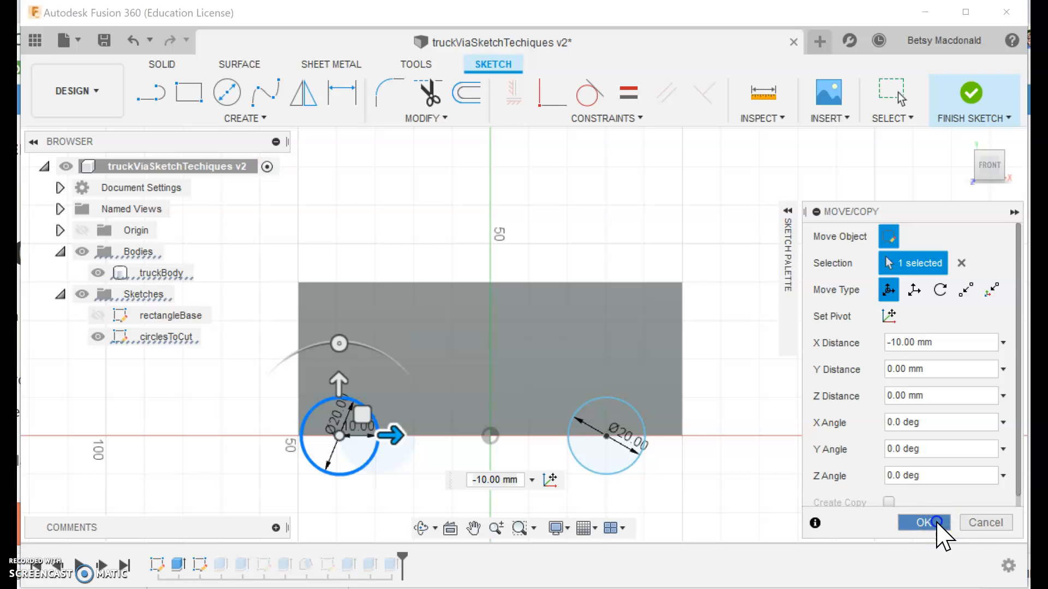
pyautogui.click(962, 102)
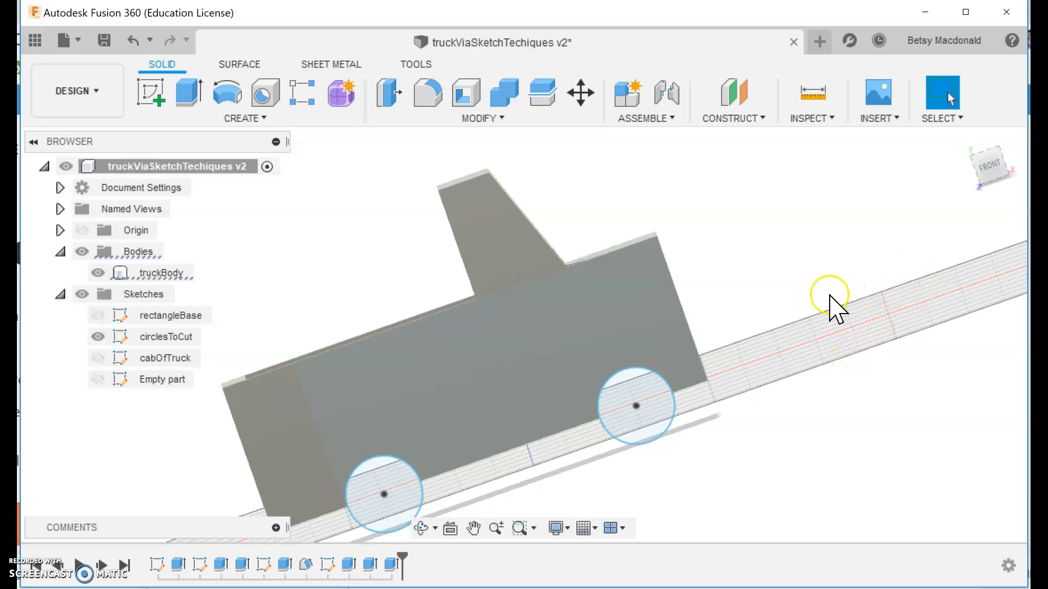
# Reopen the circlesToCut sketch for editing.
pyautogui.click(964, 139)
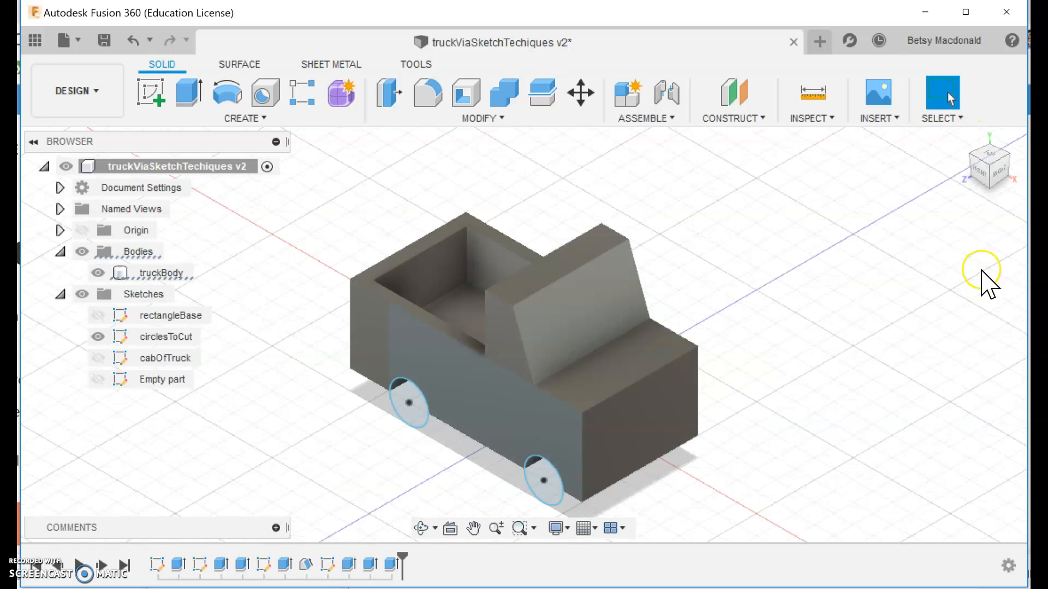
pyautogui.moveTo(805, 437); pyautogui.dragTo(892, 374, button='middle')
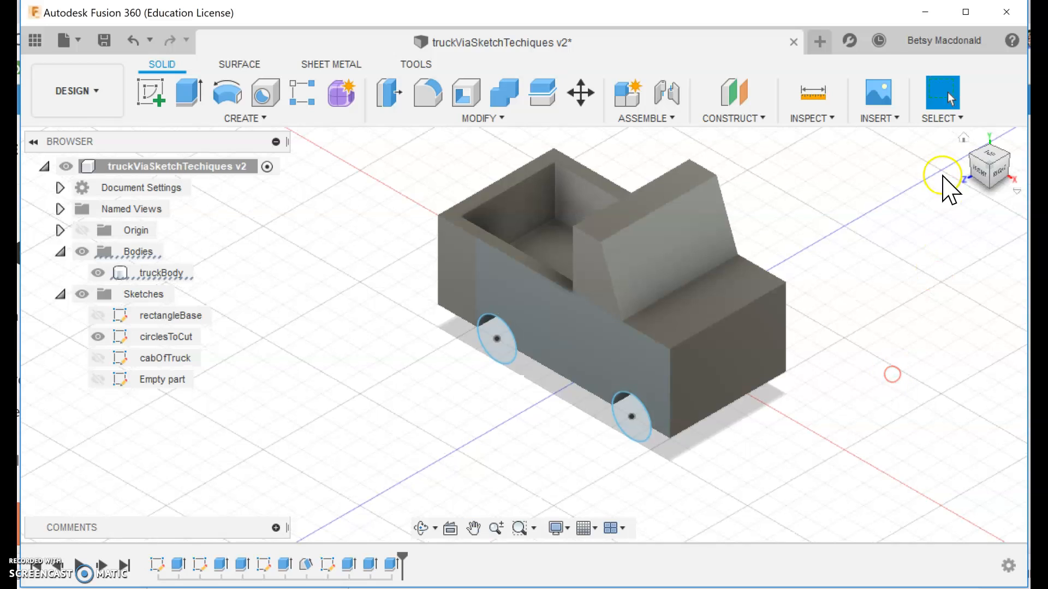
pyautogui.moveTo(980, 175)
pyautogui.mouseDown()
pyautogui.moveTo(1002, 152)
pyautogui.moveTo(987, 166)
pyautogui.moveTo(995, 157)
pyautogui.moveTo(1004, 168)
pyautogui.mouseUp()
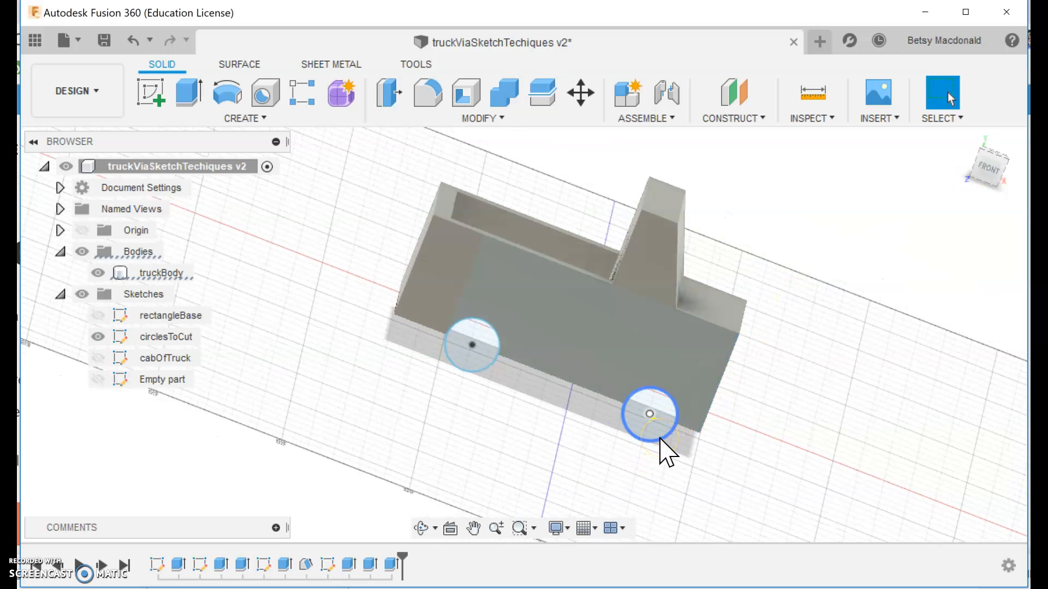
pyautogui.doubleClick(166, 337)
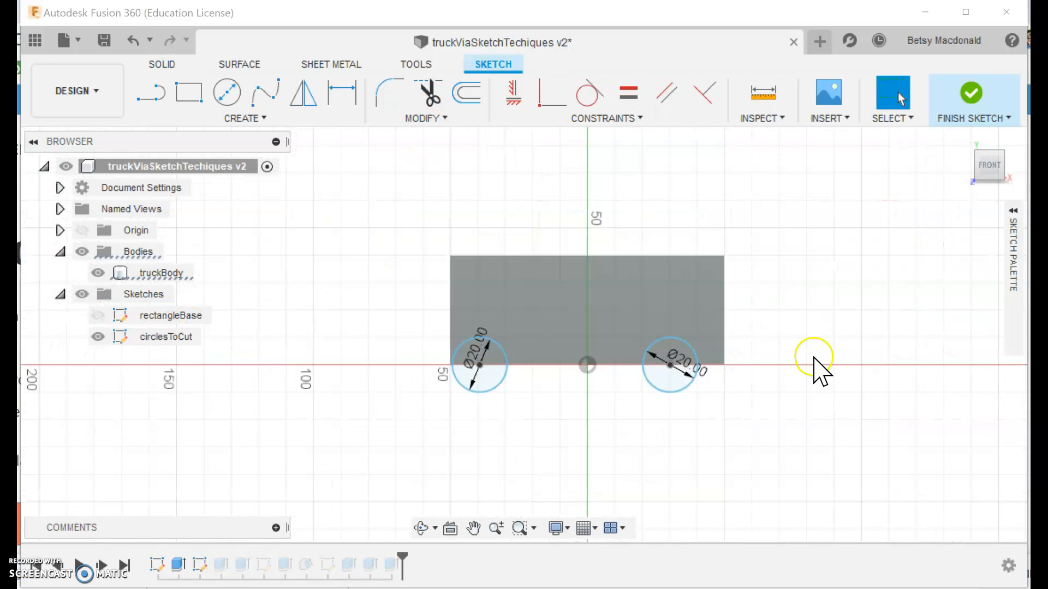
# Move the front wheel circle by -5 mm along X.
pyautogui.click(682, 392)
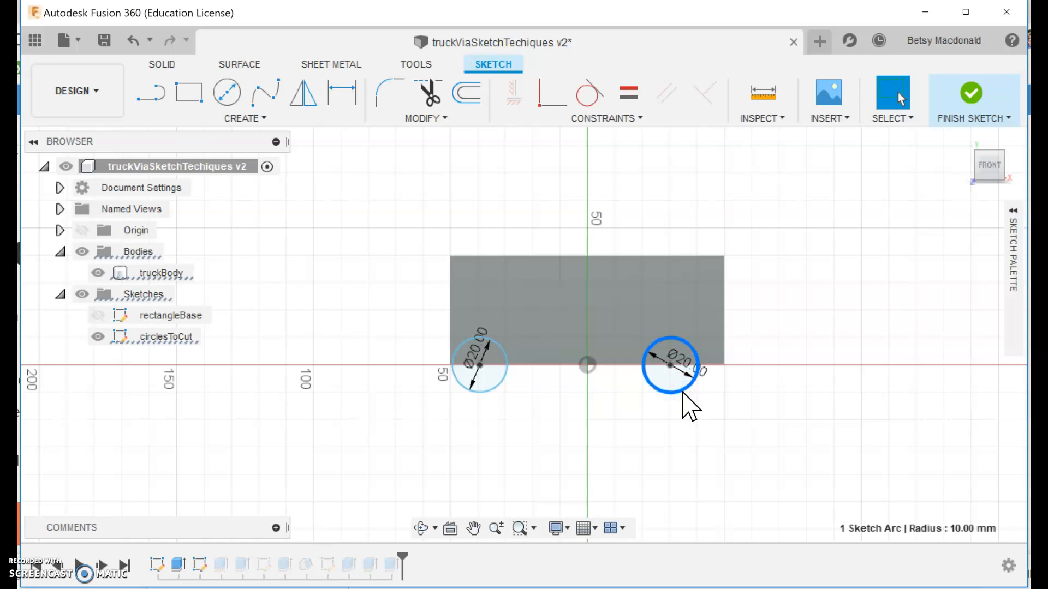
pyautogui.rightClick(683, 392)
pyautogui.click(627, 418)
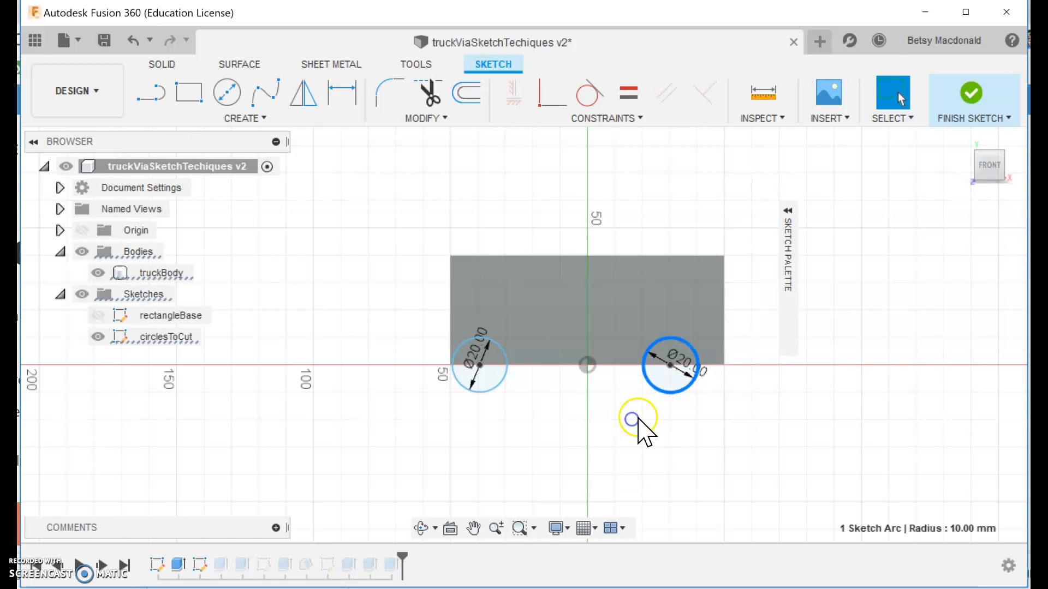
pyautogui.moveTo(723, 364)
pyautogui.mouseDown()
pyautogui.moveTo(696, 363)
pyautogui.moveTo(752, 363)
pyautogui.moveTo(712, 363)
pyautogui.moveTo(732, 363)
pyautogui.mouseUp()
pyautogui.click(901, 430)
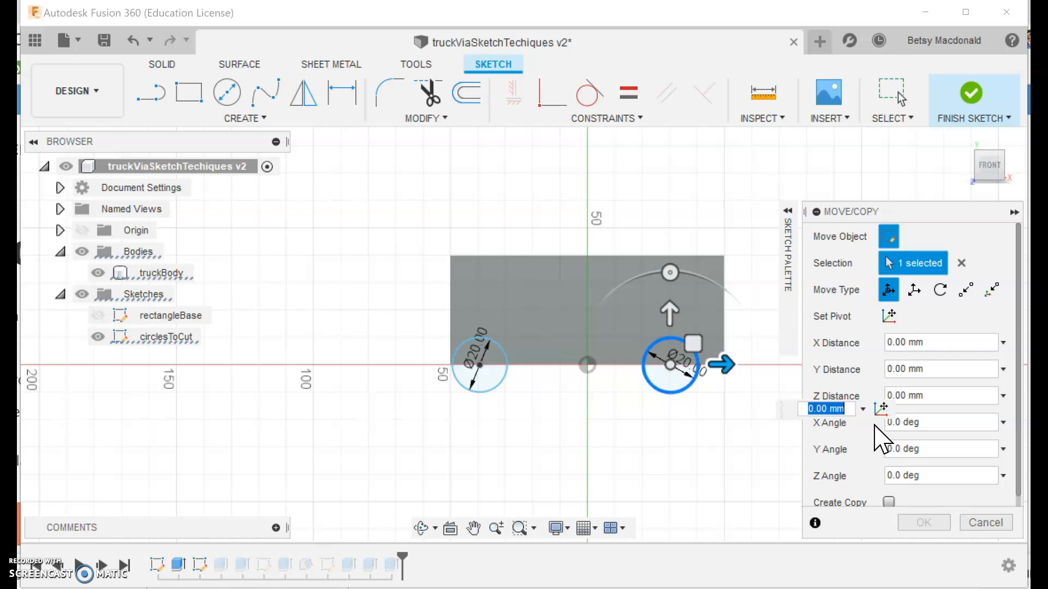
pyautogui.write('-5')
pyautogui.press('Return')
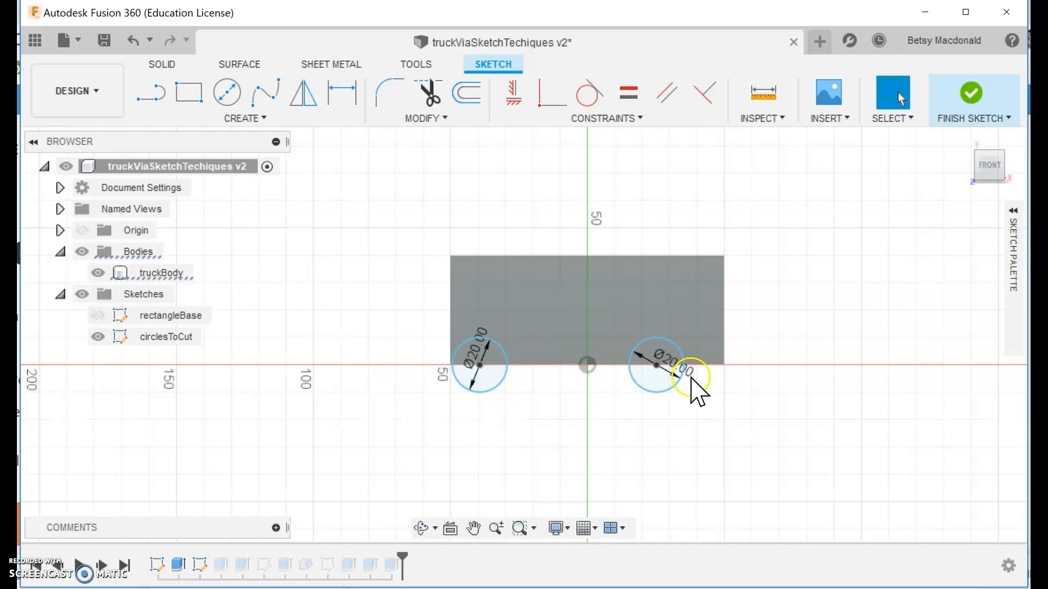
# Finish the sketch and hide circlesToCut.
pyautogui.click(524, 287)
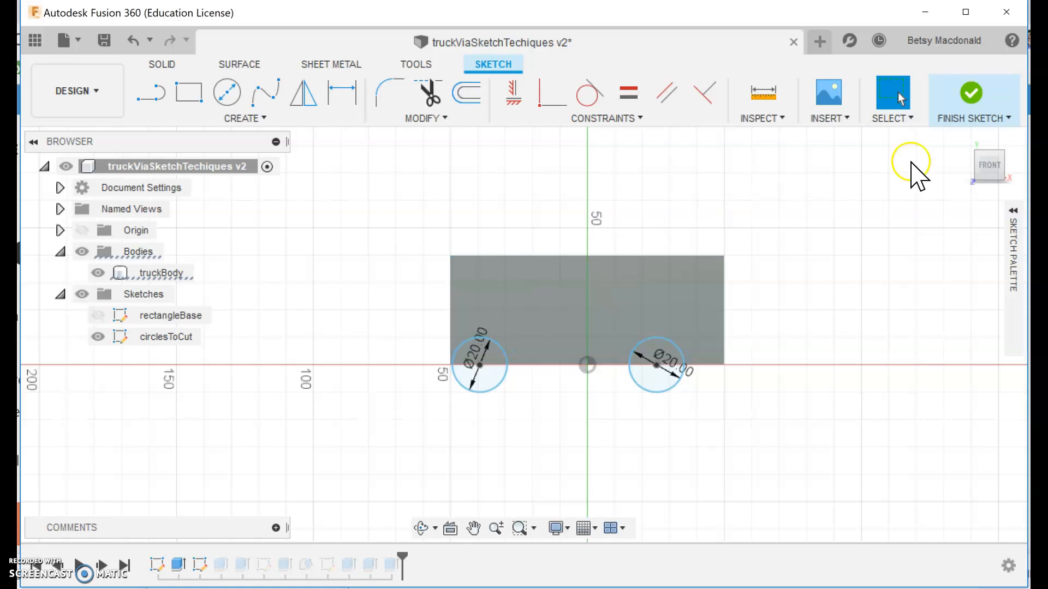
pyautogui.click(975, 99)
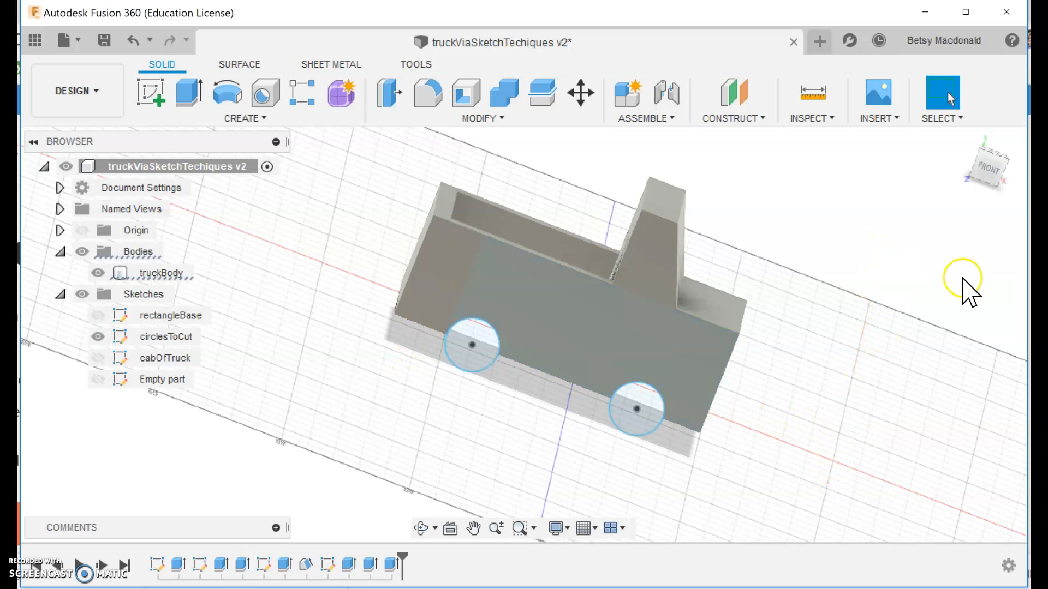
pyautogui.click(98, 337)
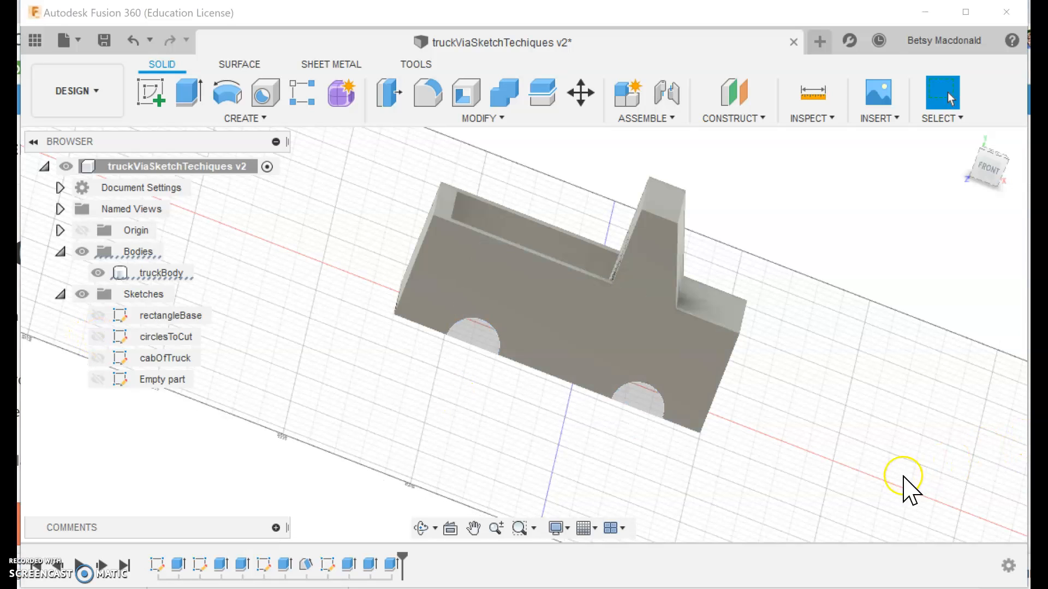
# Extrude the truck's underside face between the two wheel cutouts by -5 mm as a cut.
pyautogui.moveTo(987, 171); pyautogui.dragTo(997, 144)
pyautogui.click(573, 415)
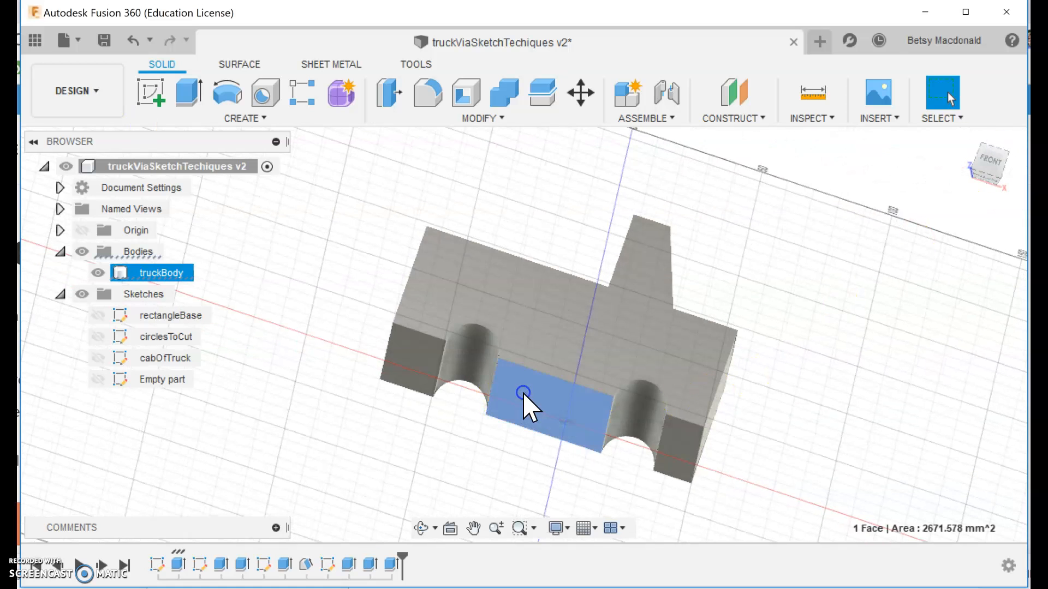
pyautogui.click(188, 94)
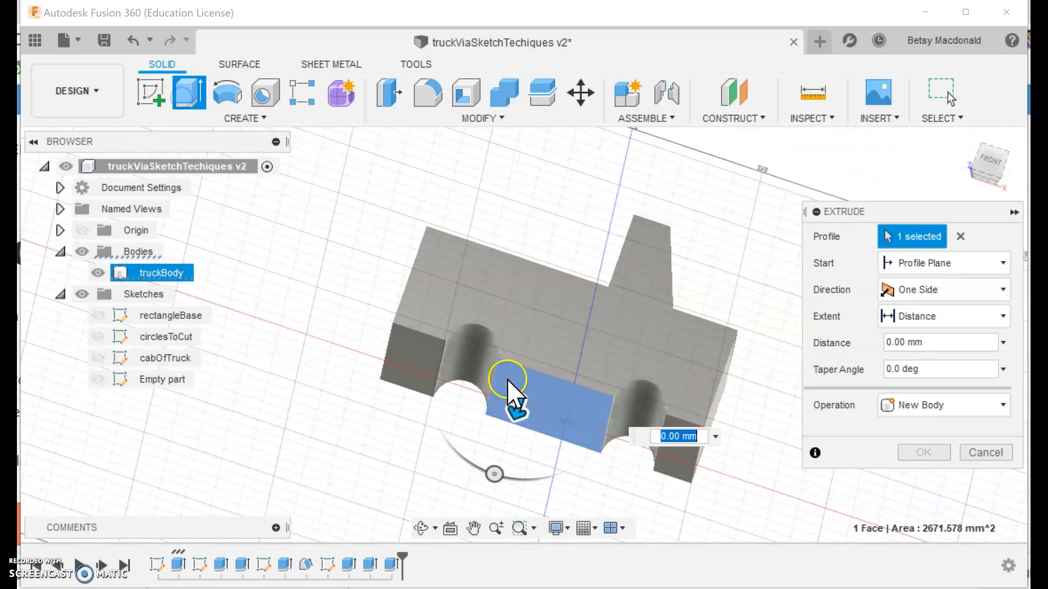
pyautogui.moveTo(517, 414); pyautogui.dragTo(521, 402)
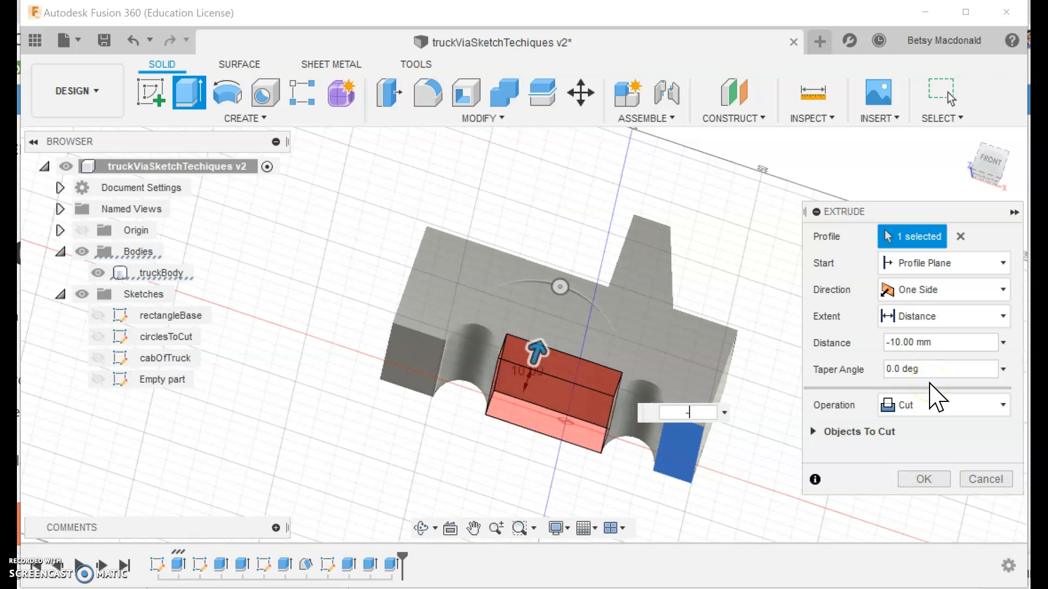
pyautogui.write('-3')
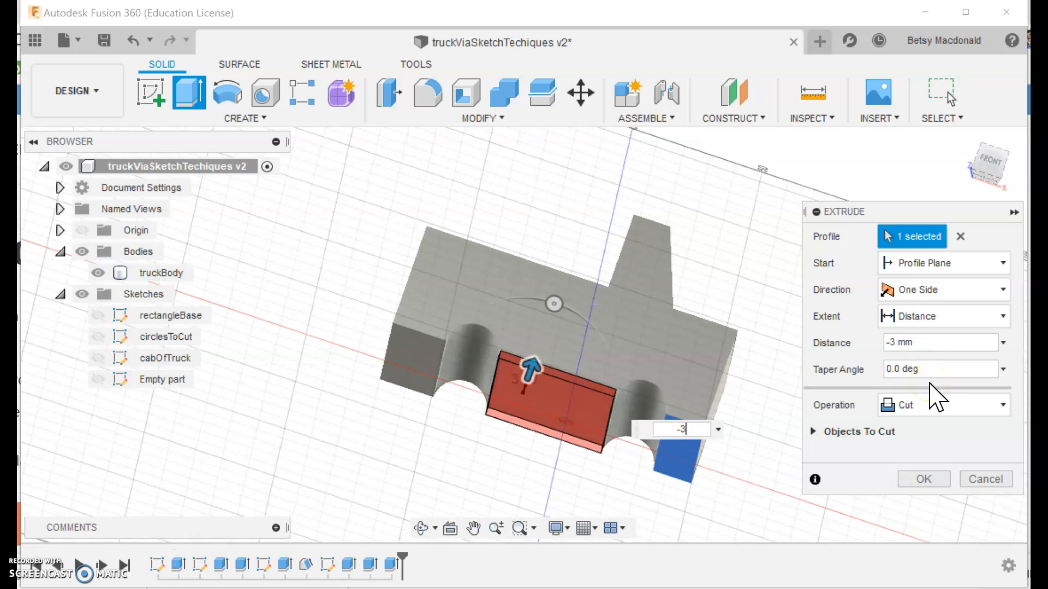
pyautogui.click(988, 172)
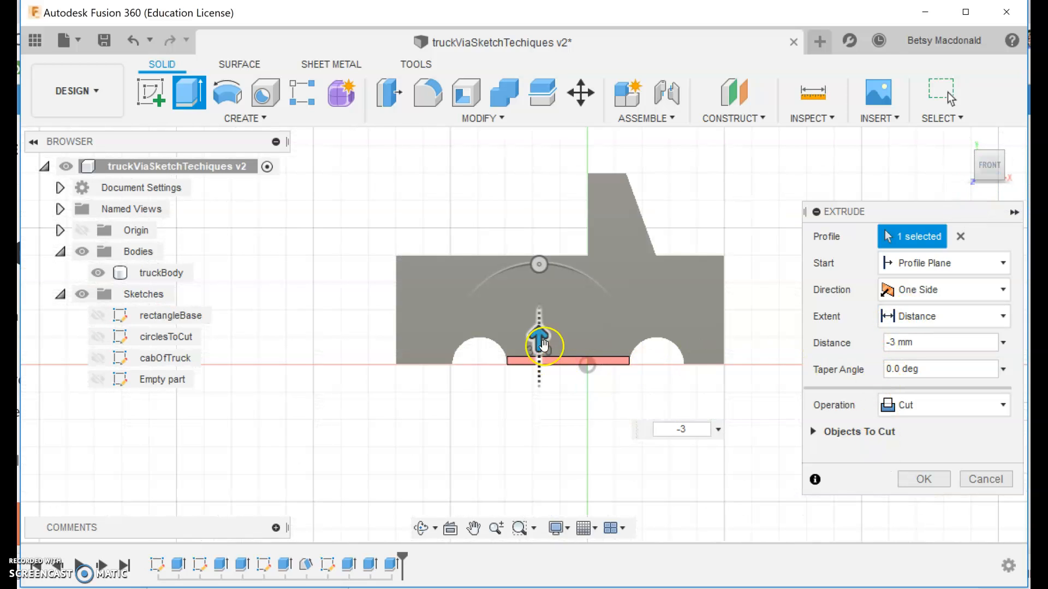
pyautogui.click(698, 429)
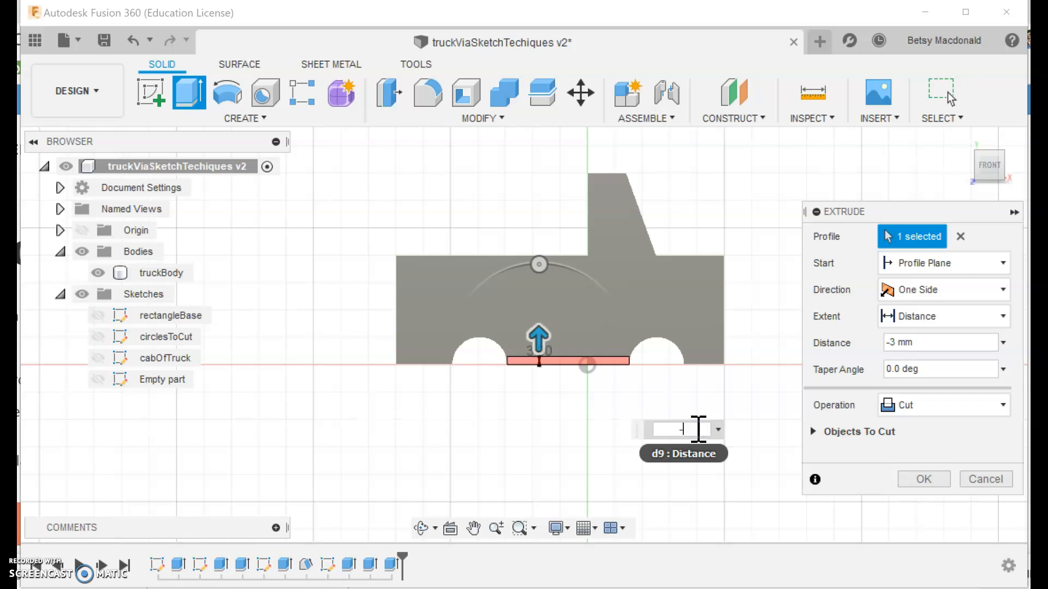
pyautogui.write('5')
pyautogui.press('Return')
pyautogui.click(631, 354)
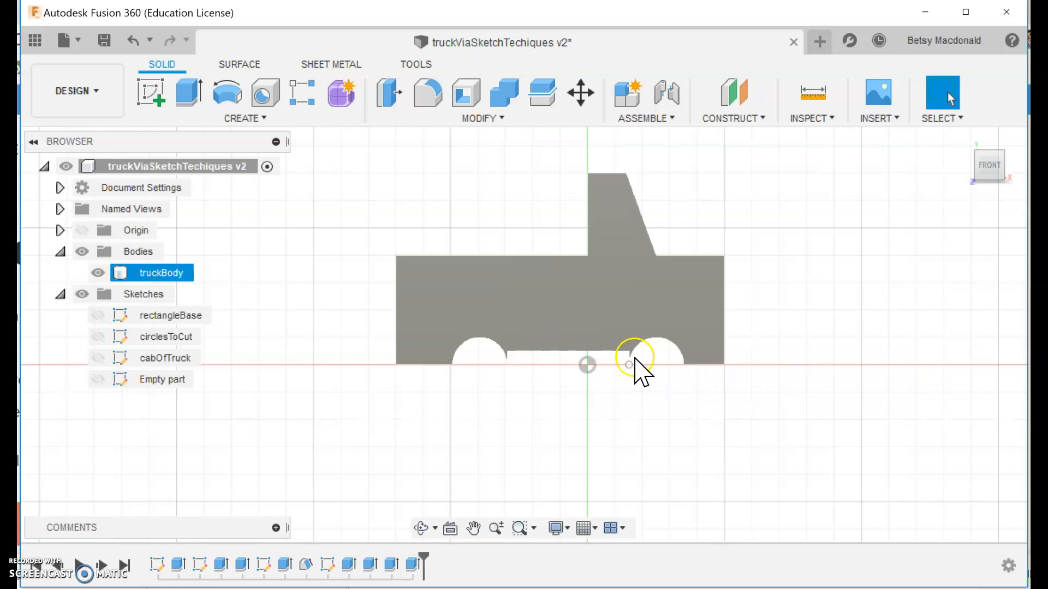
pyautogui.click(721, 387)
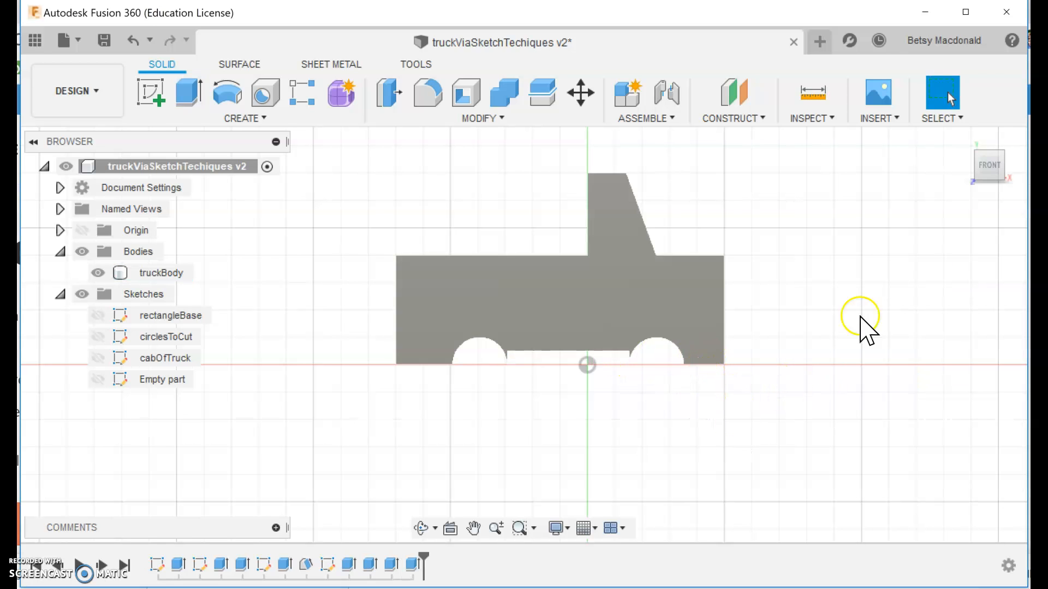
# Extrude the underside face ahead of the front wheel cutout by -5 mm as a cut, level with the middle section.
pyautogui.moveTo(990, 160); pyautogui.dragTo(988, 151)
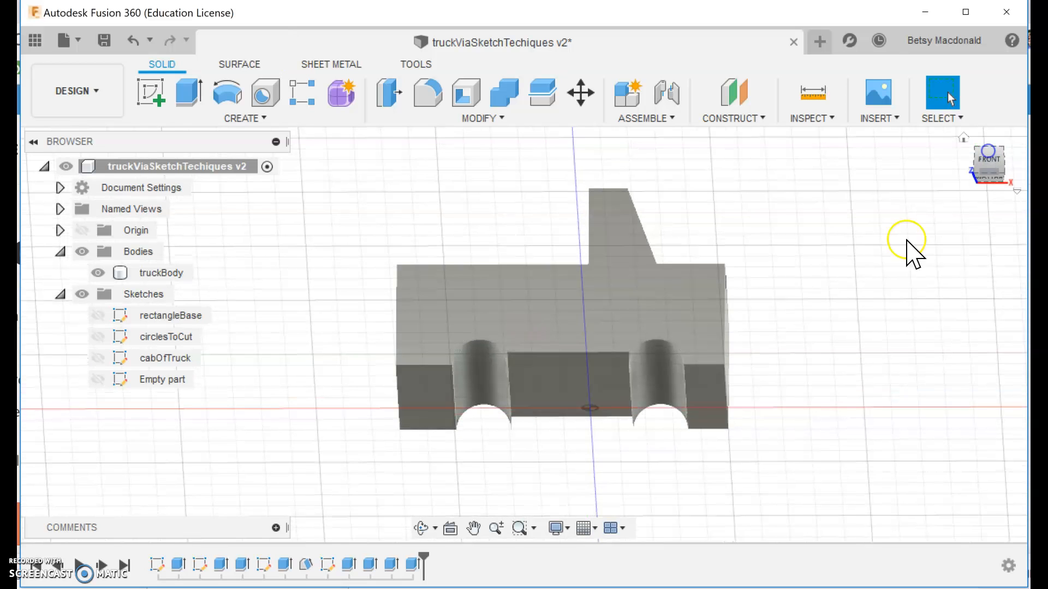
pyautogui.click(701, 394)
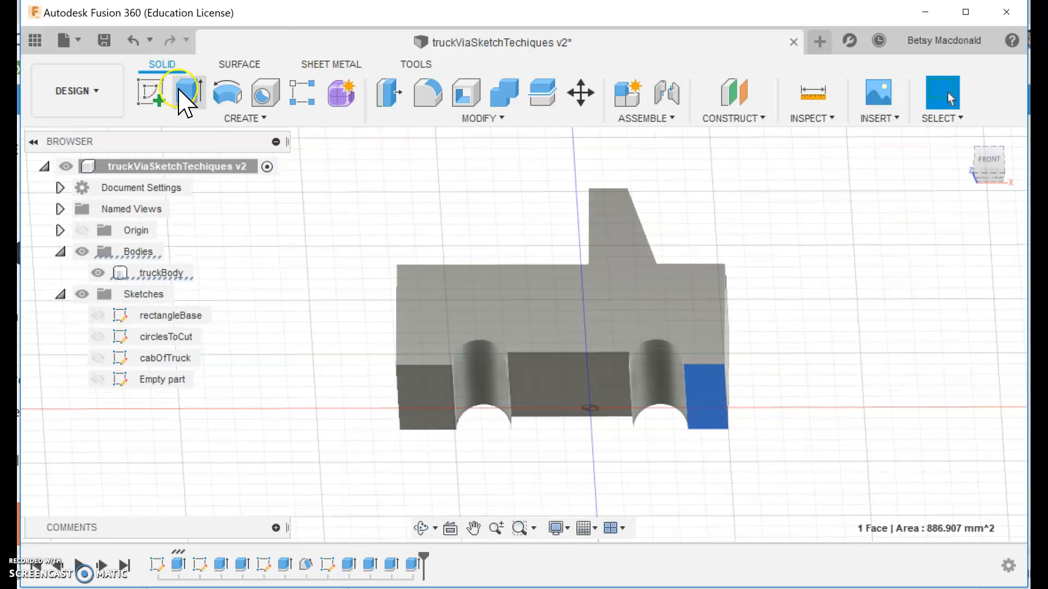
pyautogui.click(186, 97)
pyautogui.click(686, 399)
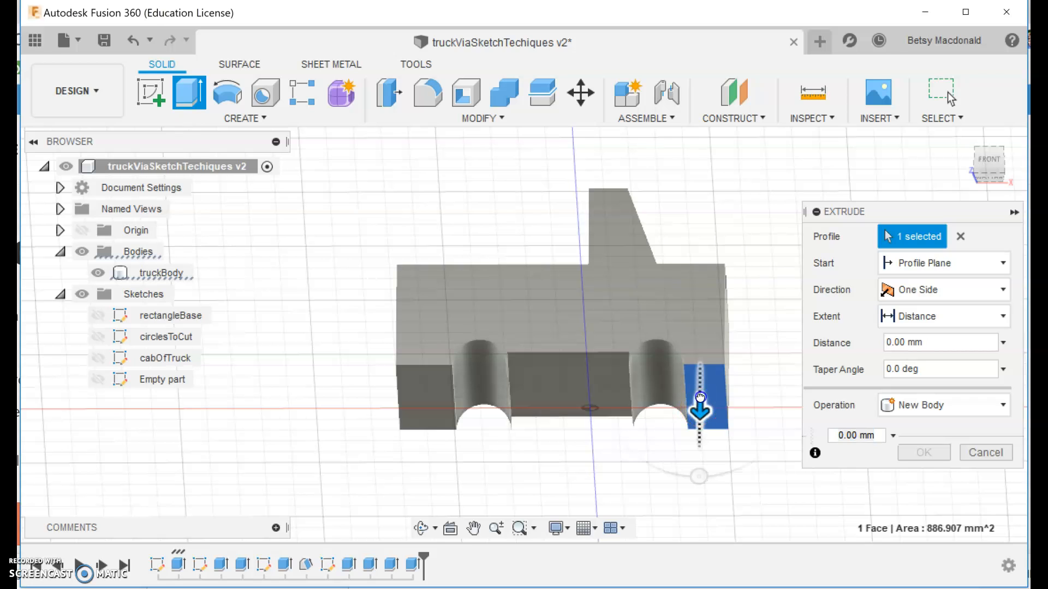
pyautogui.write('-10')
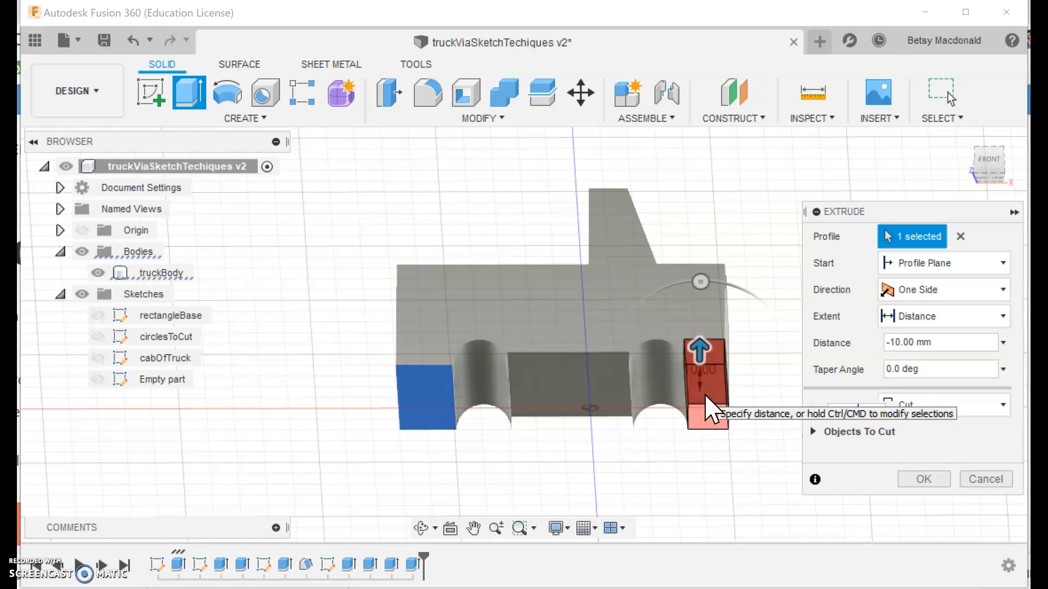
pyautogui.press('Return')
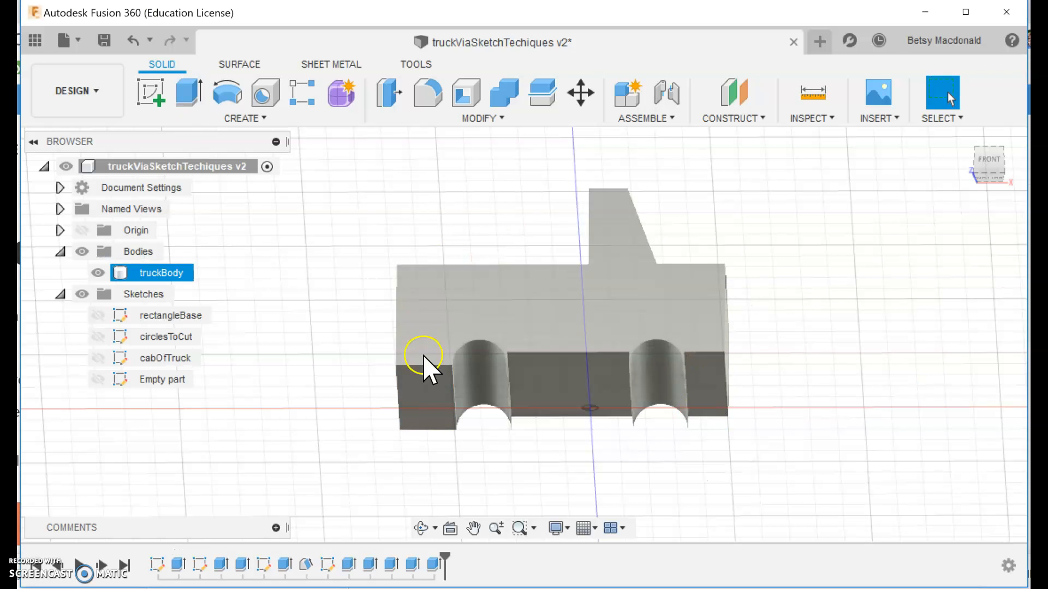
# Extrude the underside face behind the rear wheel cutout by -5 mm as a cut.
pyautogui.click(192, 98)
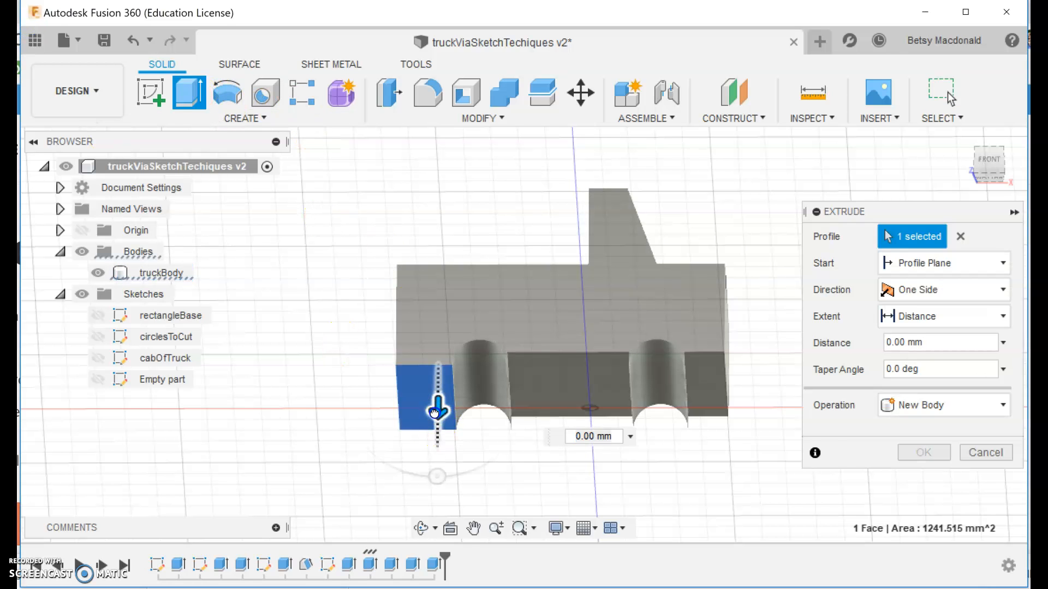
pyautogui.write('-10')
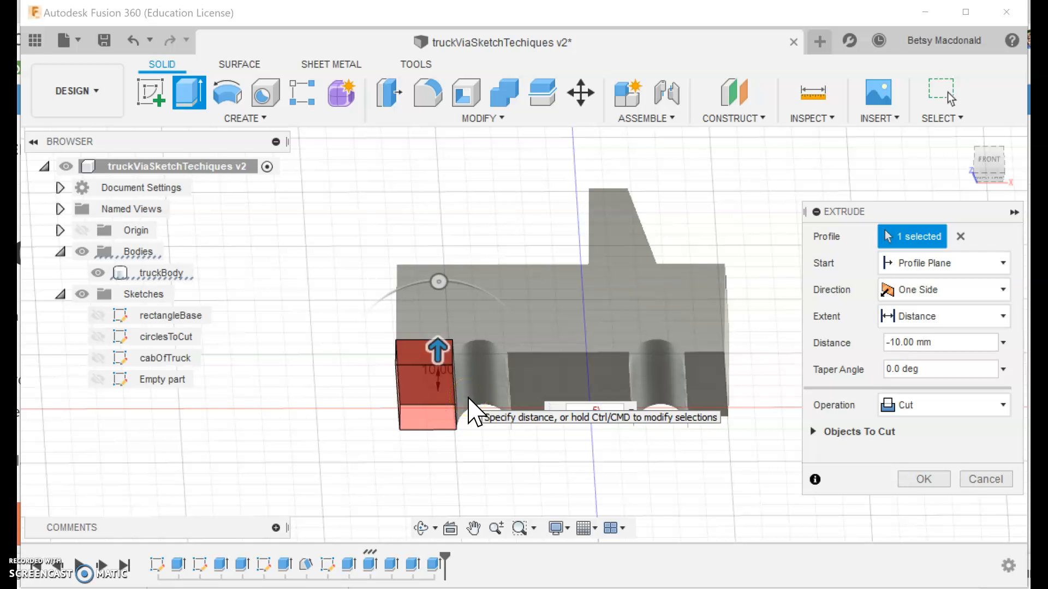
pyautogui.click(895, 342)
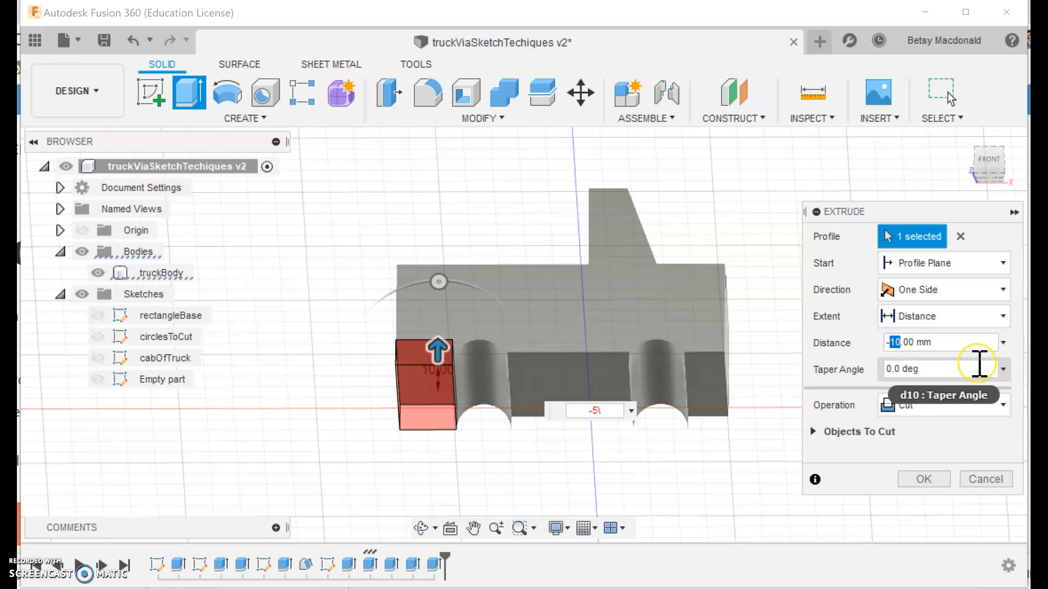
pyautogui.press('Return')
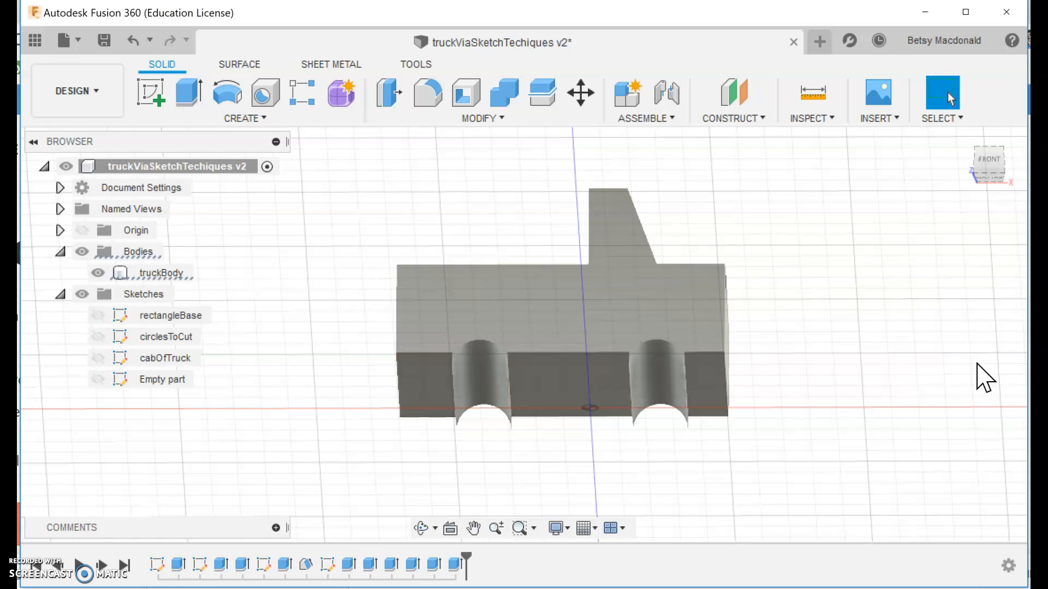
# Delete the face of the thin leftover lip on the forward side of the front wheel cutout.
pyautogui.click(991, 163)
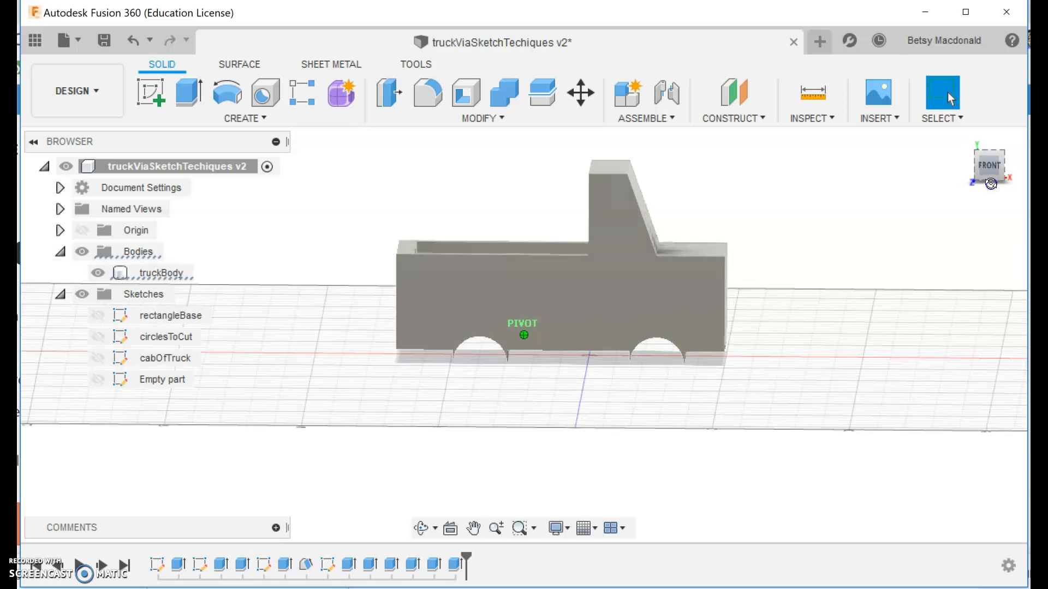
pyautogui.moveTo(990, 174); pyautogui.dragTo(1040, 182)
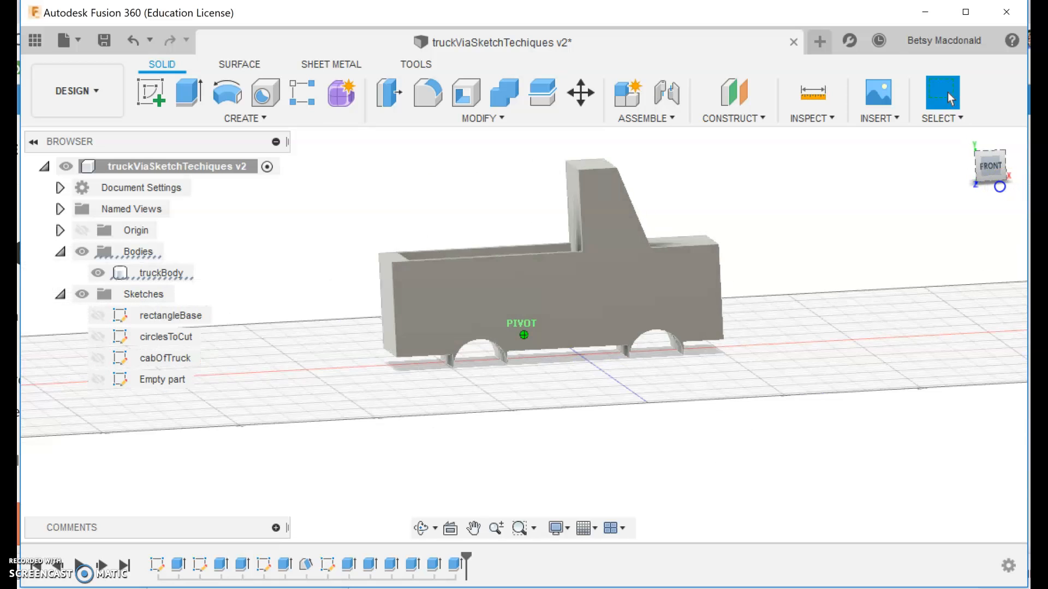
pyautogui.click(517, 332)
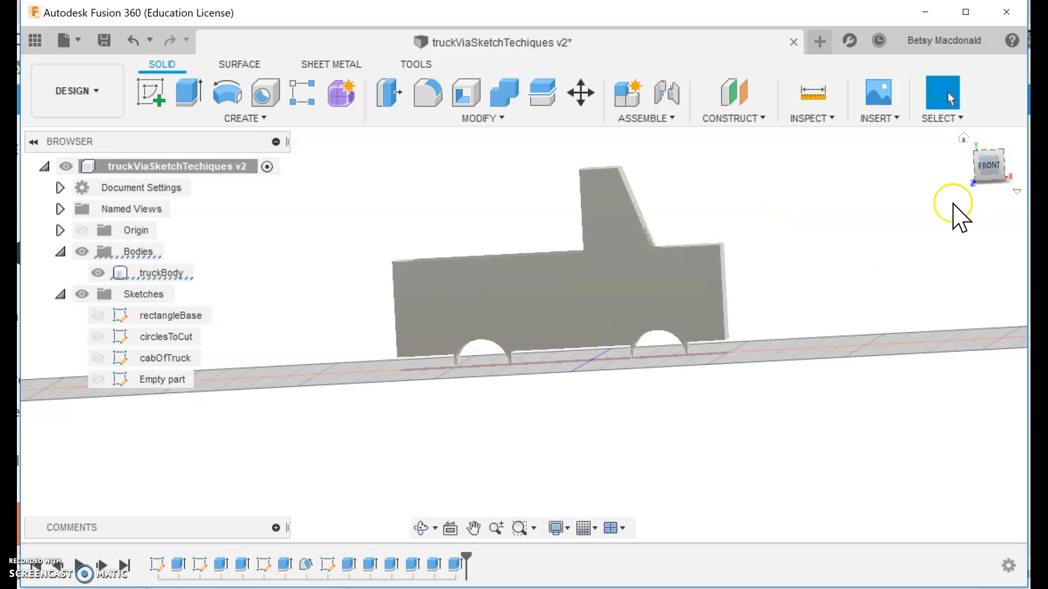
pyautogui.scroll(4, 825, 315)
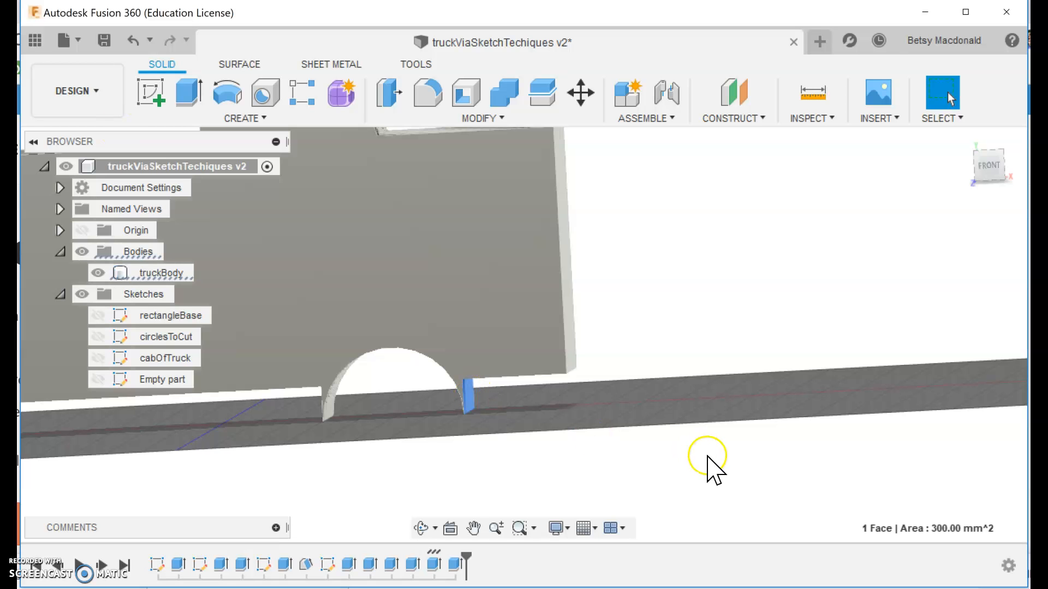
pyautogui.press('Delete')
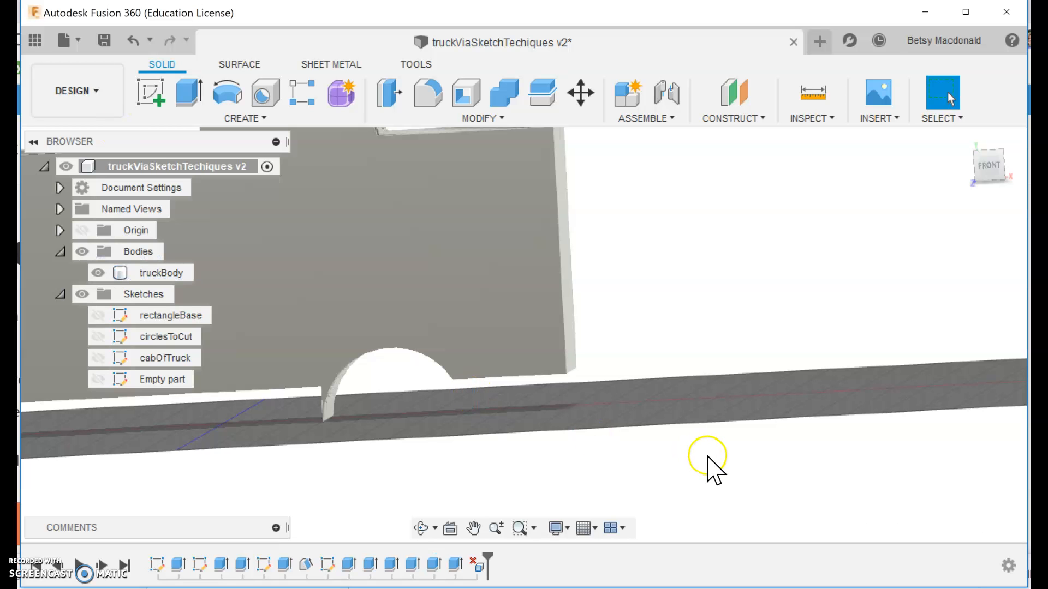
# Delete the face of the thin leftover lip on the rearward side of the front wheel cutout.
pyautogui.click(1002, 168)
pyautogui.click(302, 406)
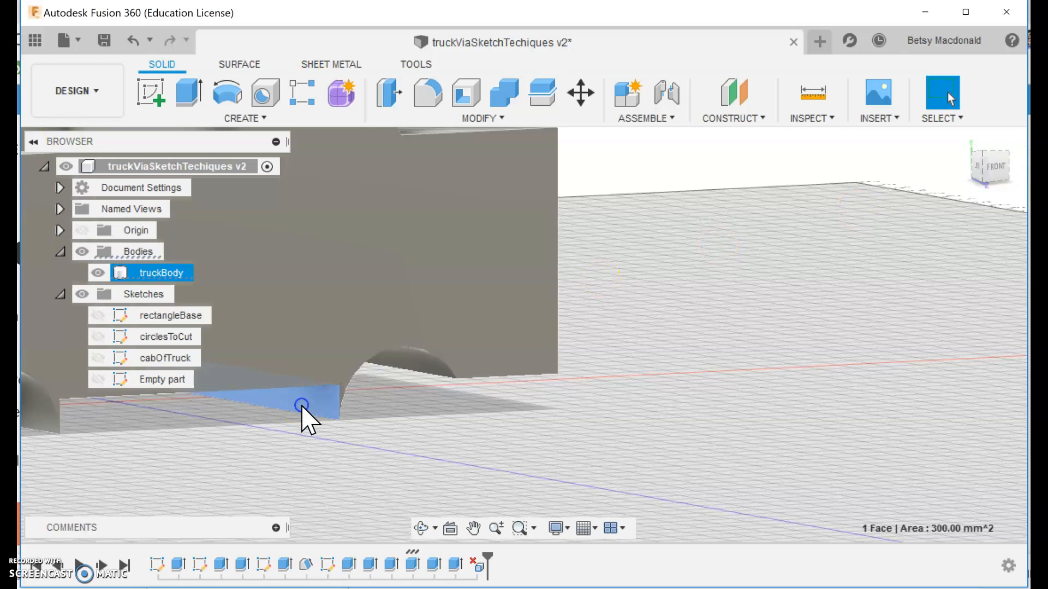
pyautogui.press('Delete')
pyautogui.click(989, 167)
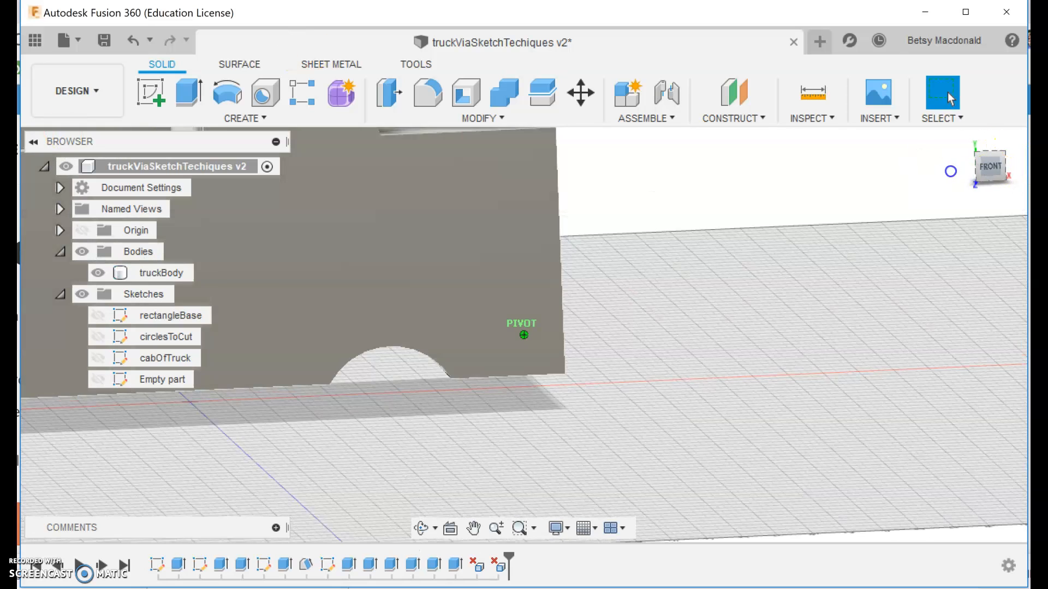
# Delete the faces of the thin leftover lips on the forward and rearward sides of the rear wheel cutout.
pyautogui.moveTo(551, 402); pyautogui.dragTo(830, 404, button='middle')
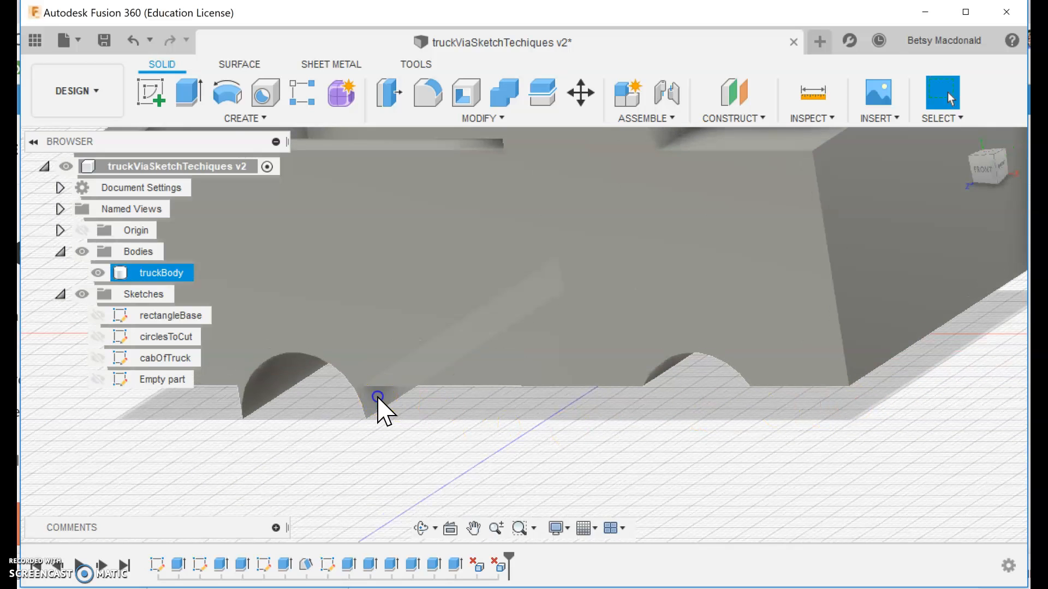
pyautogui.click(378, 399)
pyautogui.press('Delete')
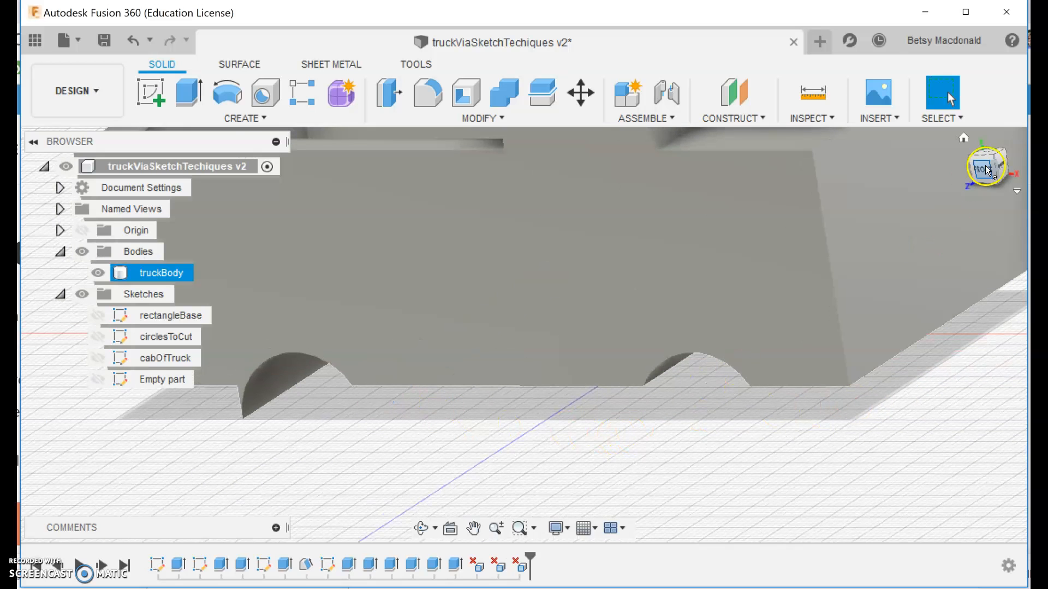
pyautogui.click(988, 170)
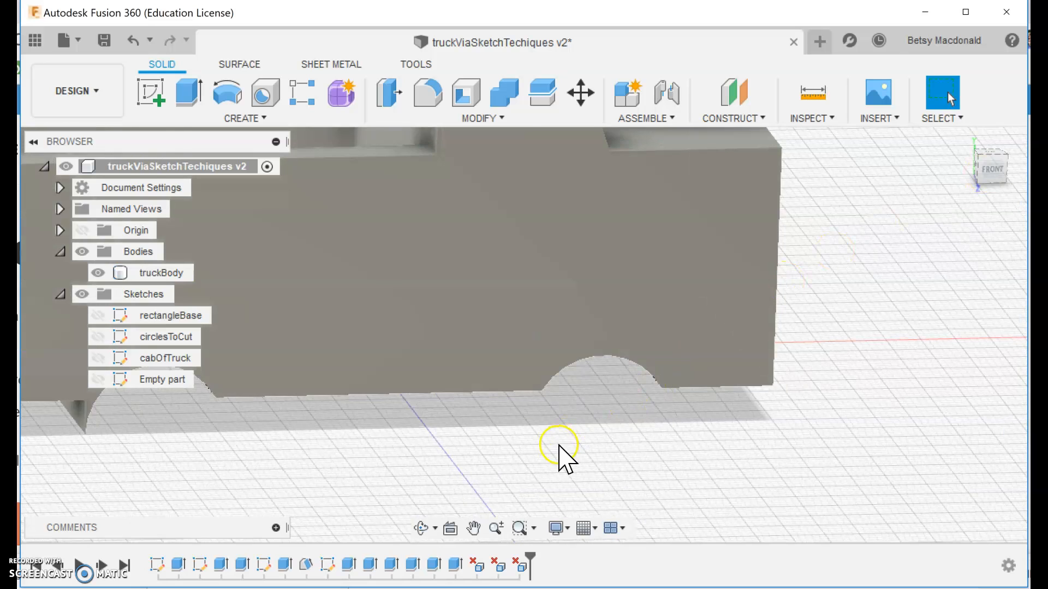
pyautogui.click(279, 401)
pyautogui.click(281, 404)
pyautogui.press('Delete')
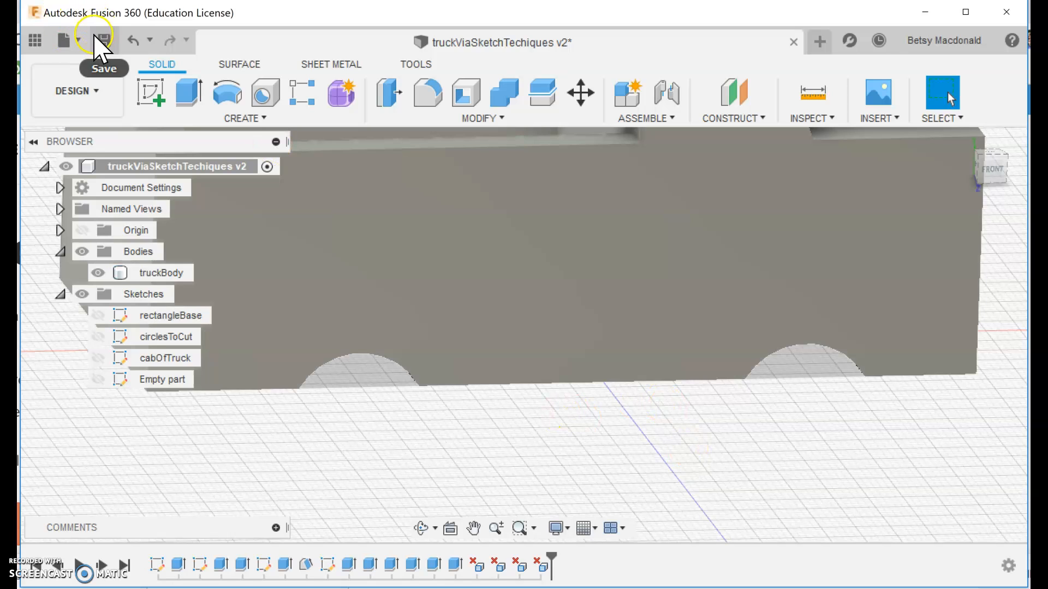
# Save the truck design as a new version with the description "User Saved".
pyautogui.click(104, 40)
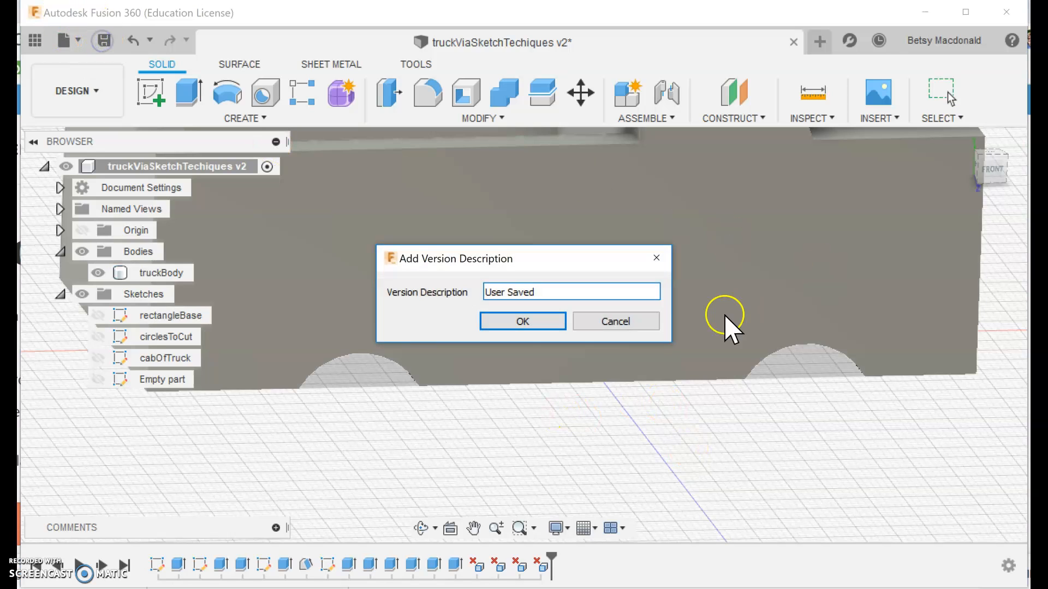
pyautogui.click(512, 327)
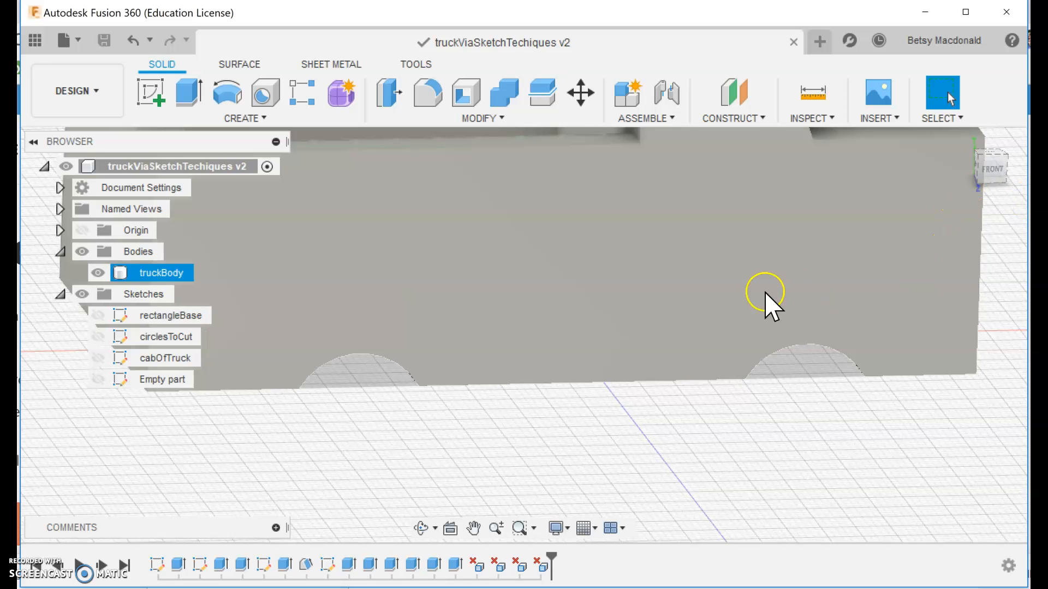
pyautogui.keyDown('shift'); pyautogui.moveTo(765, 305); pyautogui.dragTo(919, 210, button='middle'); pyautogui.keyUp('shift')
pyautogui.moveTo(989, 174); pyautogui.dragTo(994, 211)
pyautogui.moveTo(989, 166)
pyautogui.mouseDown()
pyautogui.moveTo(989, 145)
pyautogui.moveTo(969, 144)
pyautogui.moveTo(990, 135)
pyautogui.moveTo(990, 153)
pyautogui.moveTo(1006, 151)
pyautogui.moveTo(988, 153)
pyautogui.mouseUp()
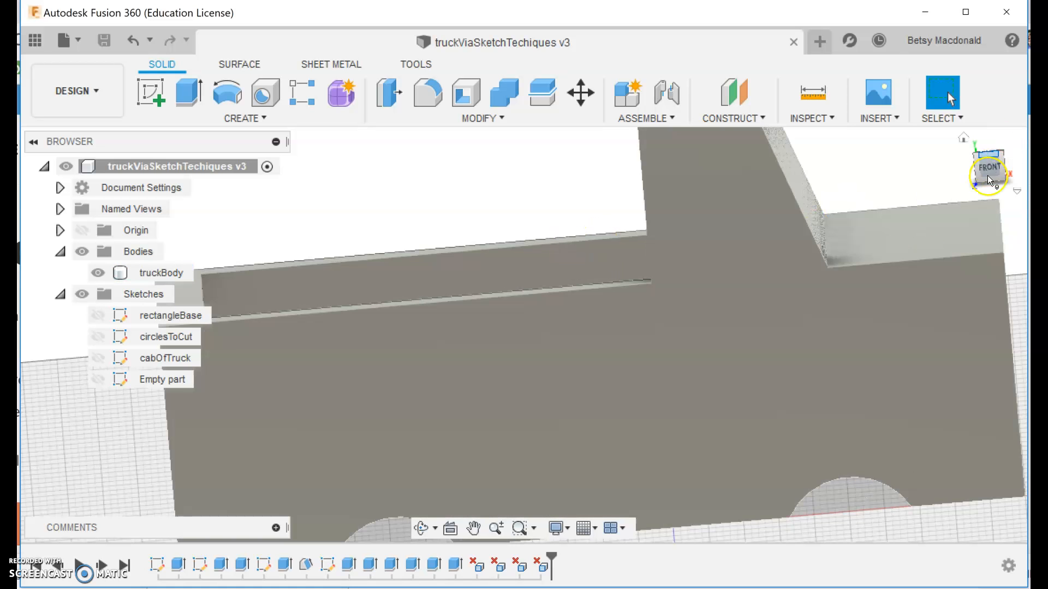
pyautogui.moveTo(988, 165)
pyautogui.mouseDown()
pyautogui.moveTo(992, 121)
pyautogui.moveTo(988, 183)
pyautogui.moveTo(1023, 175)
pyautogui.mouseUp()
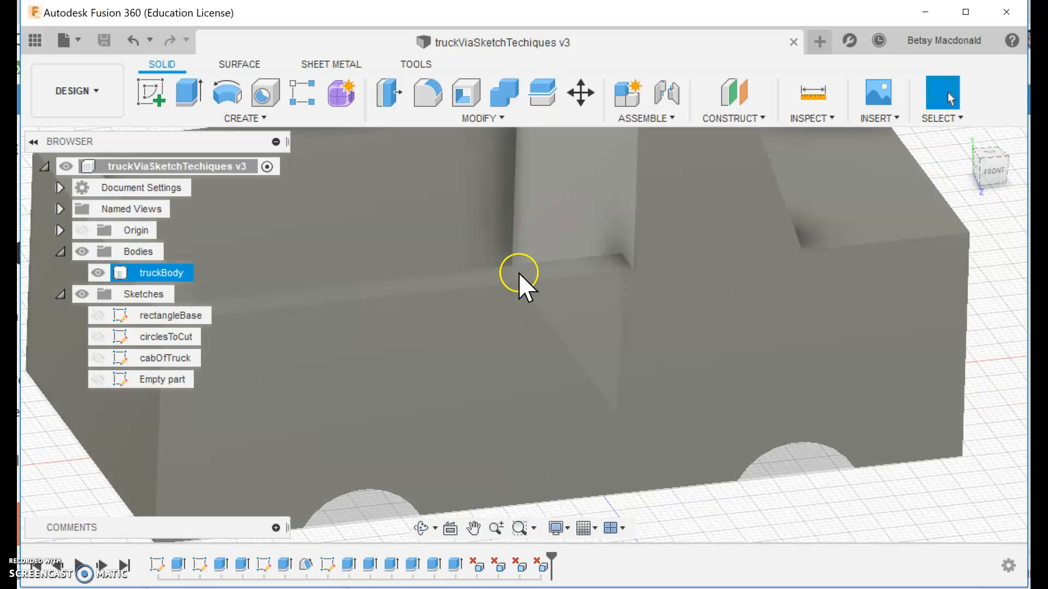